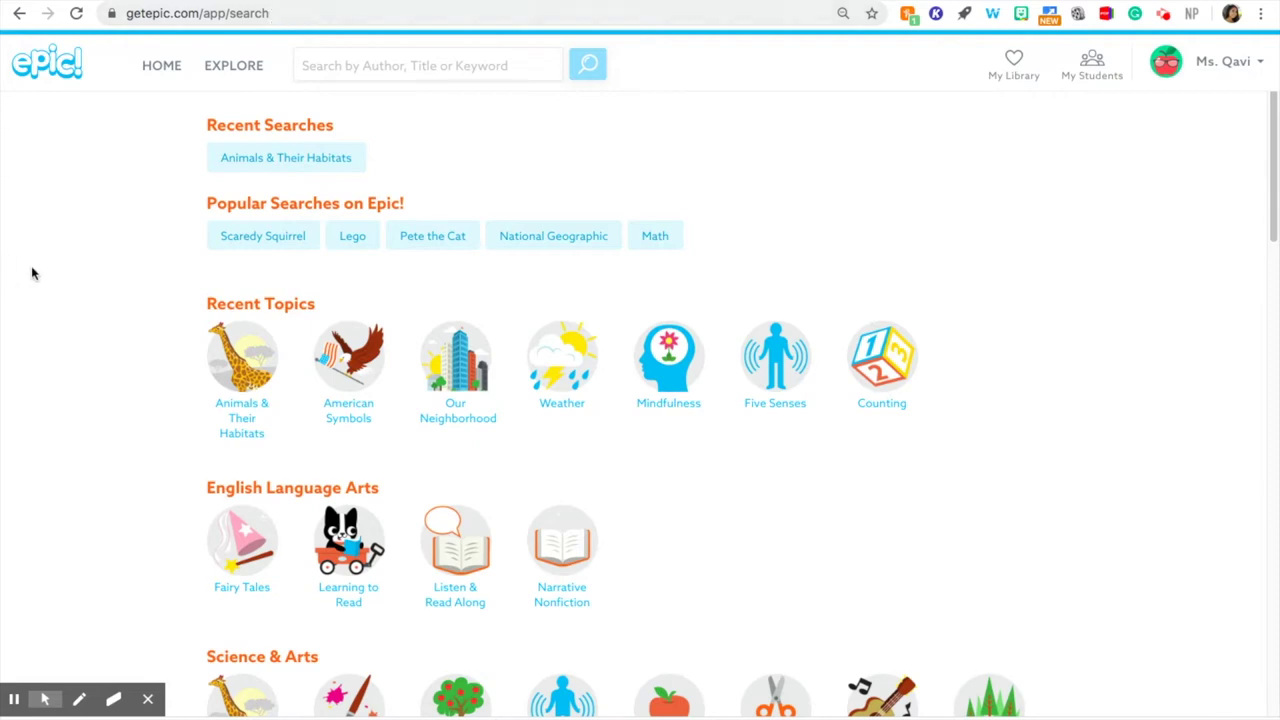
scroll(60, 278, down, 3)
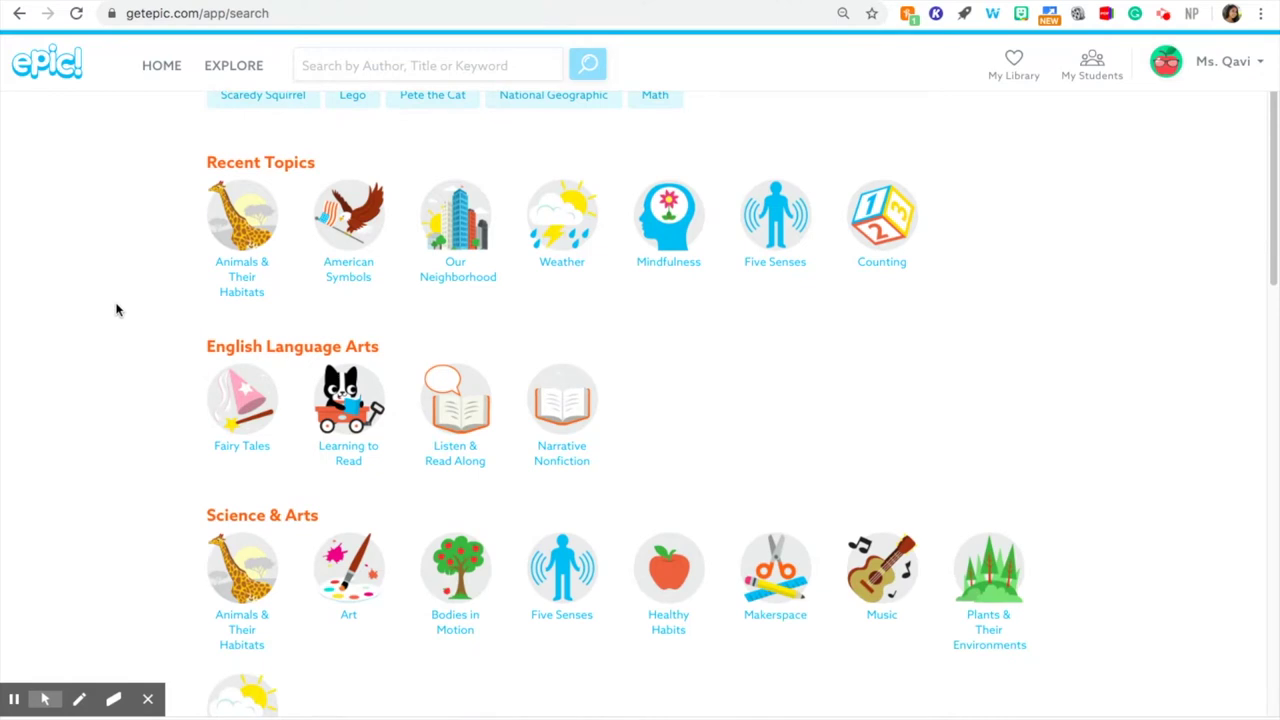
scroll(116, 309, down, 2)
scroll(116, 309, down, 5)
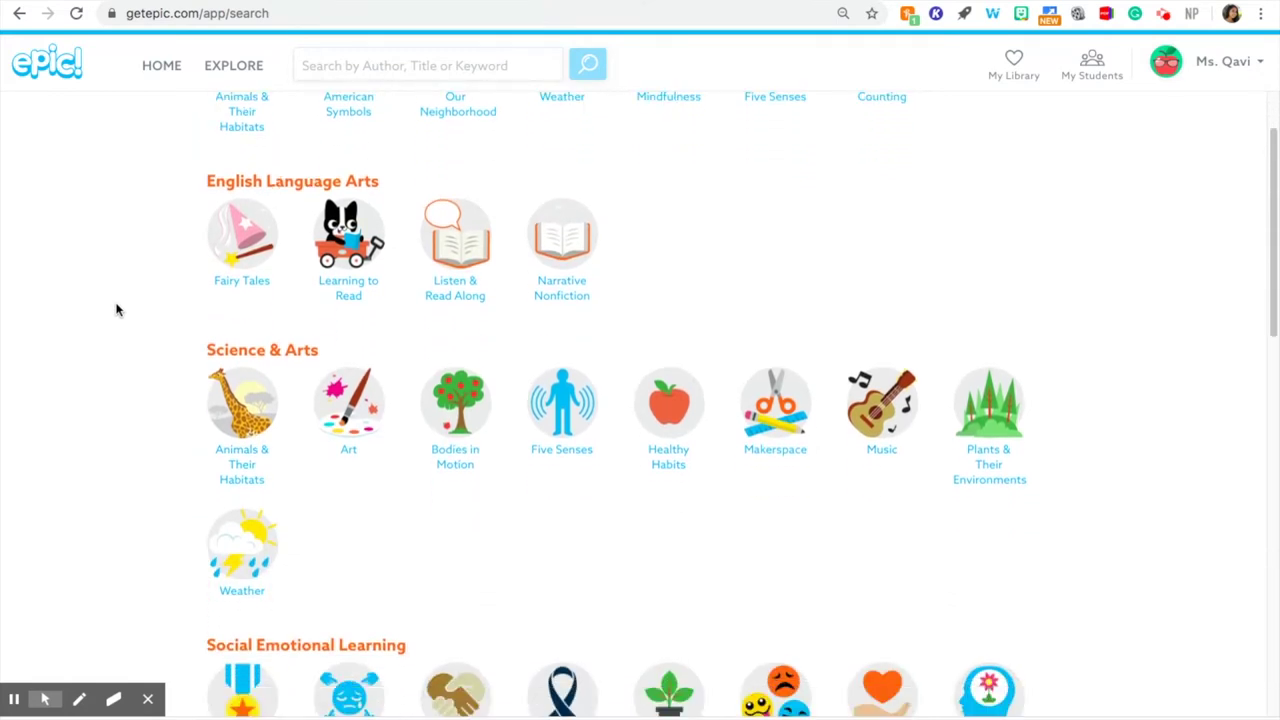
scroll(116, 309, up, 1)
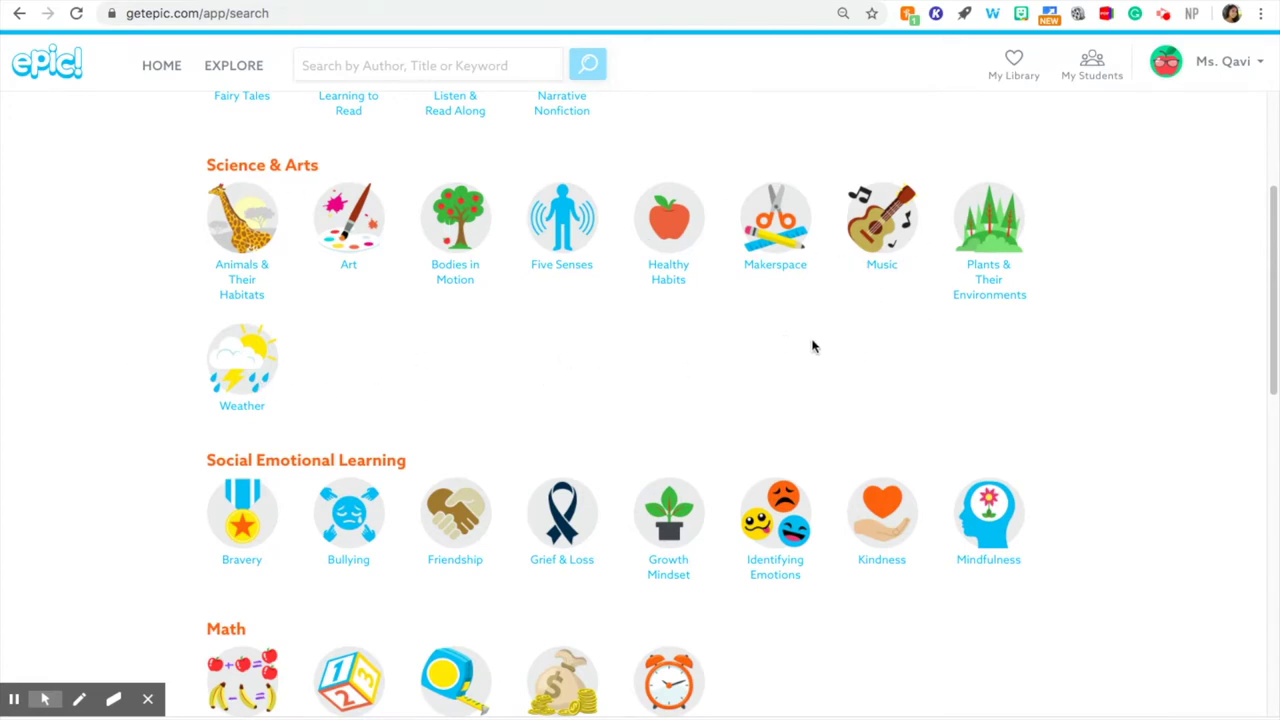
scroll(758, 316, down, 3)
scroll(758, 316, down, 10)
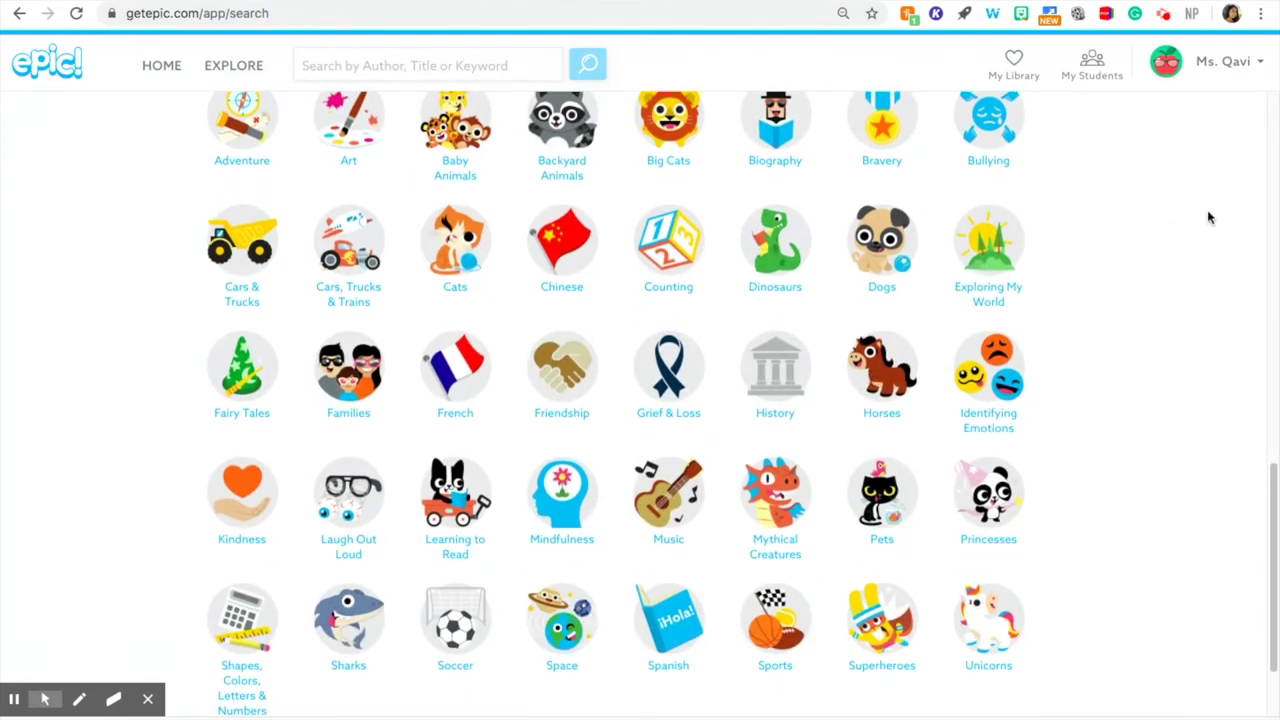
scroll(1146, 308, up, 10)
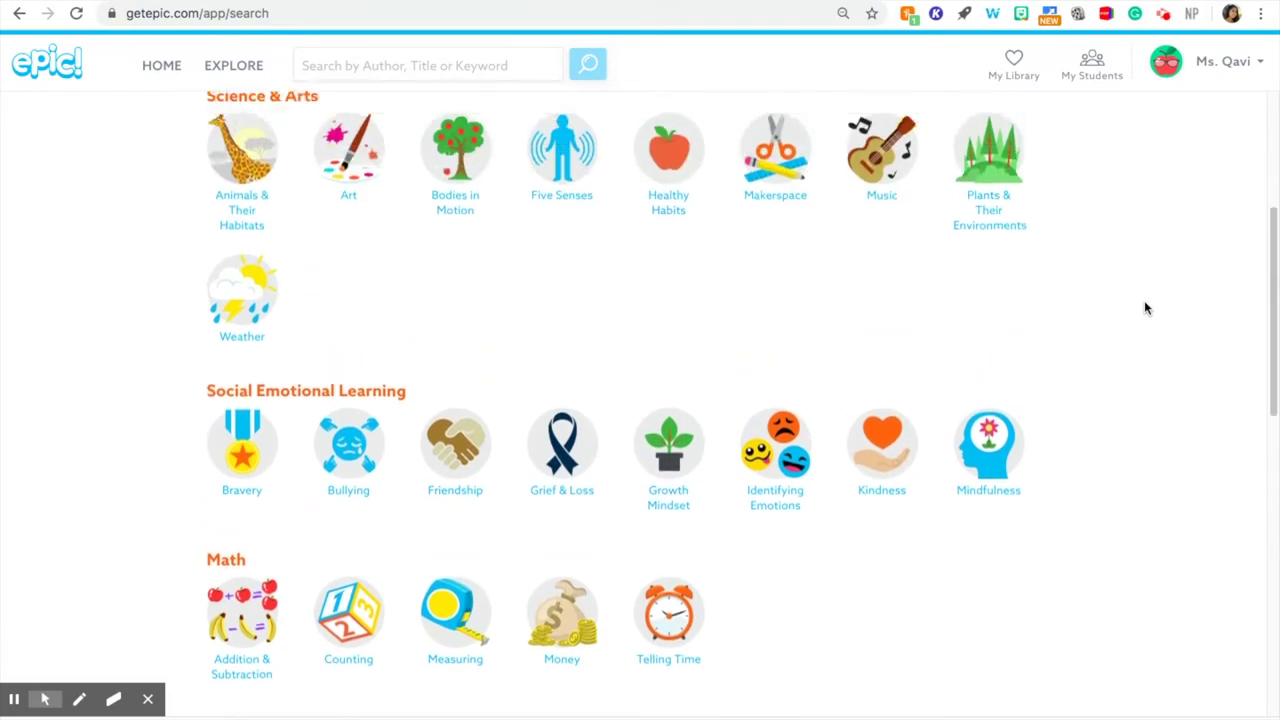
scroll(1146, 308, up, 2)
scroll(1146, 308, down, 1)
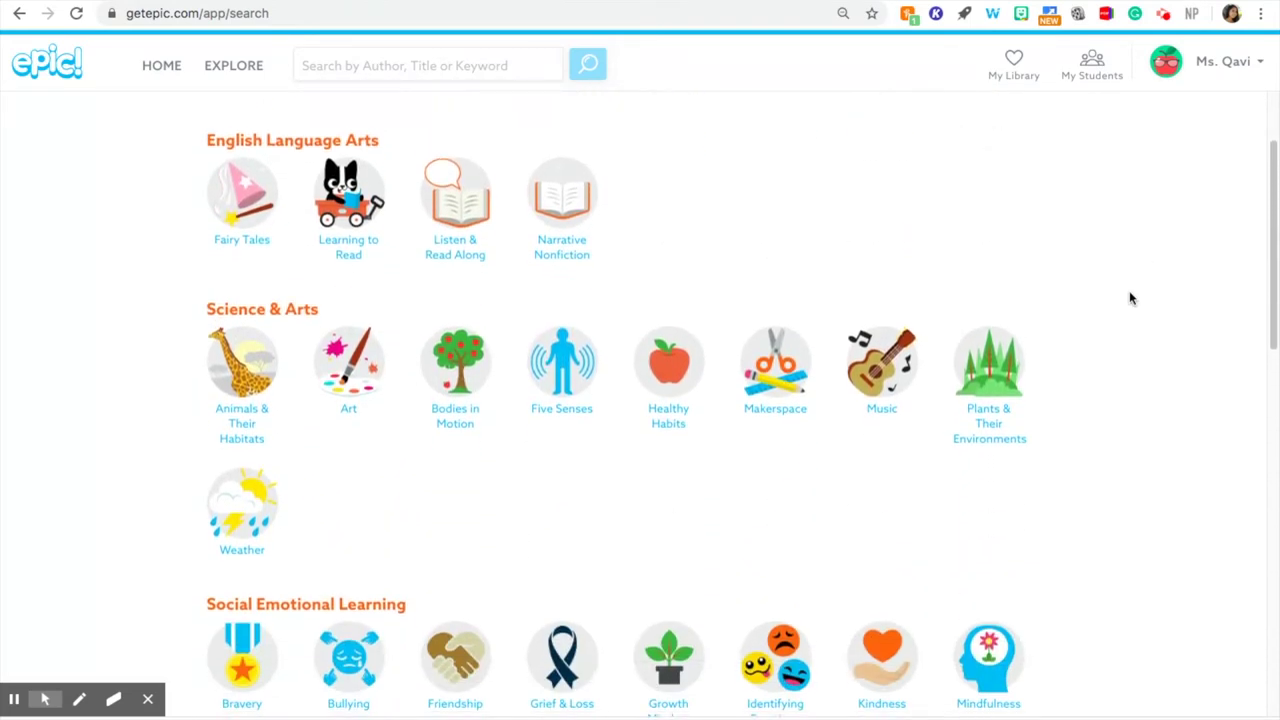
click(240, 390)
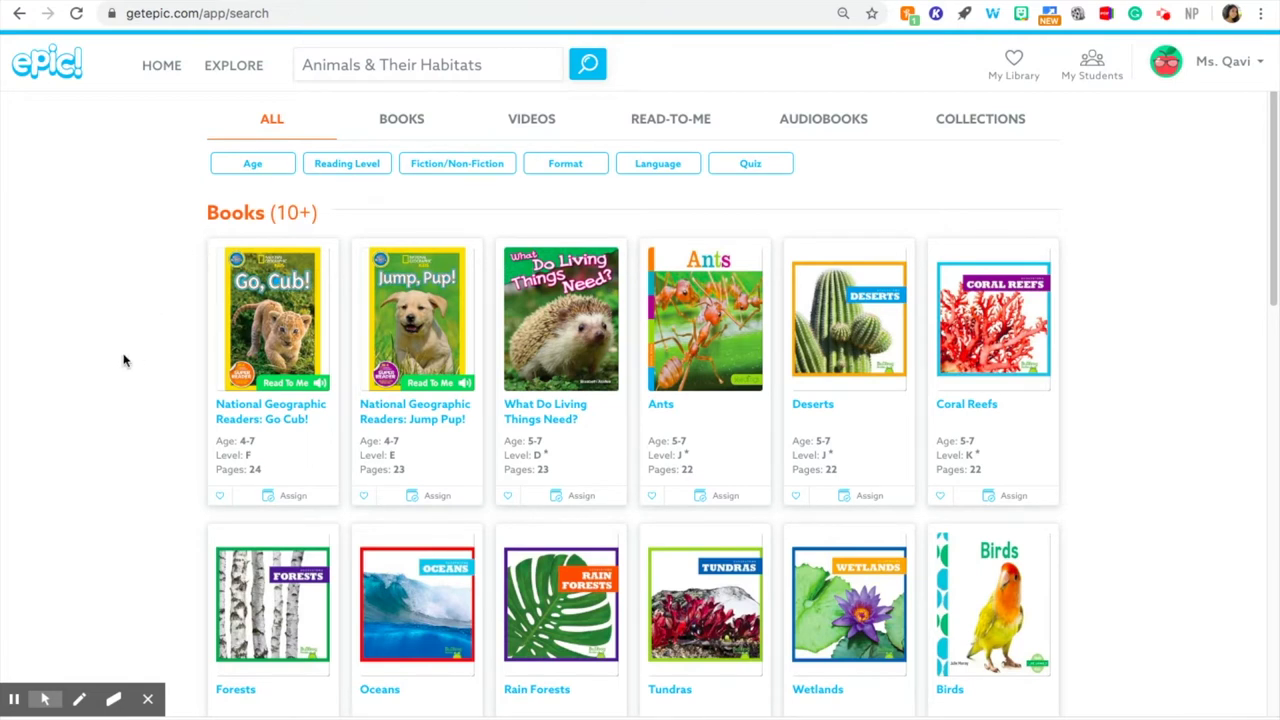
- Browse the Animals & Their Habitats results, then expand to the full Books-only list of 100+ books
scroll(120, 362, down, 1)
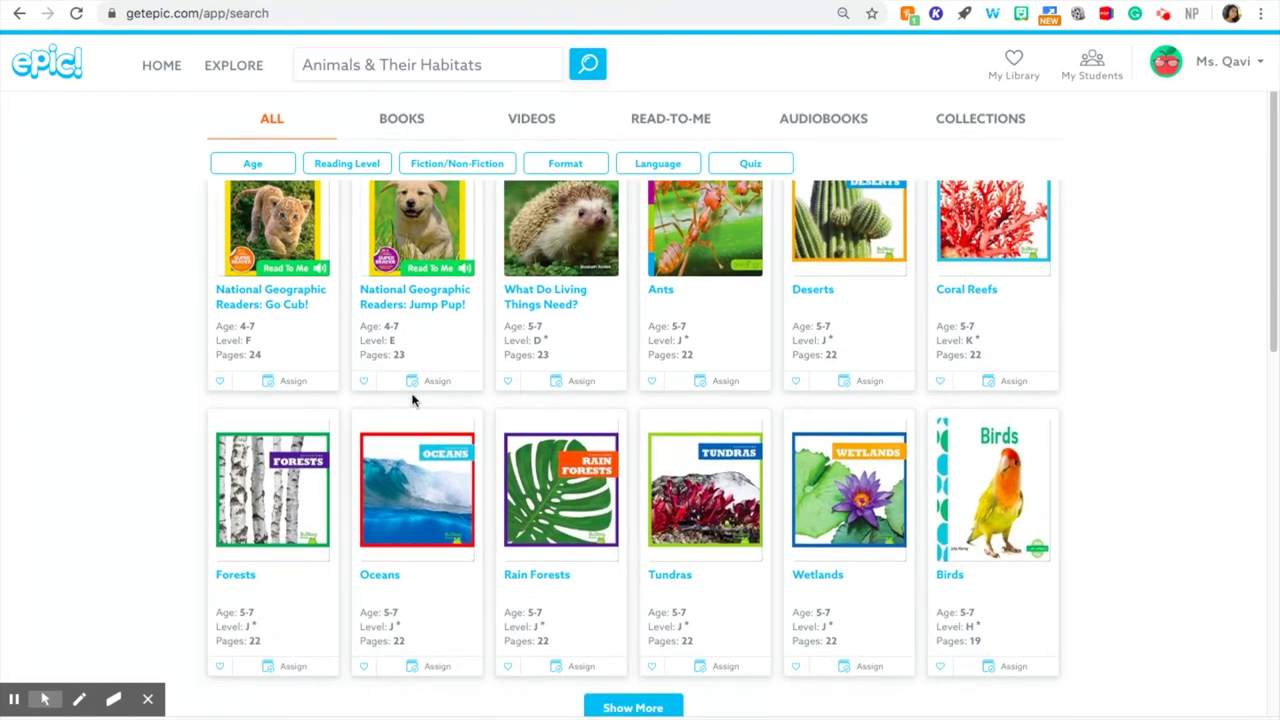
scroll(412, 400, down, 3)
scroll(414, 397, up, 2)
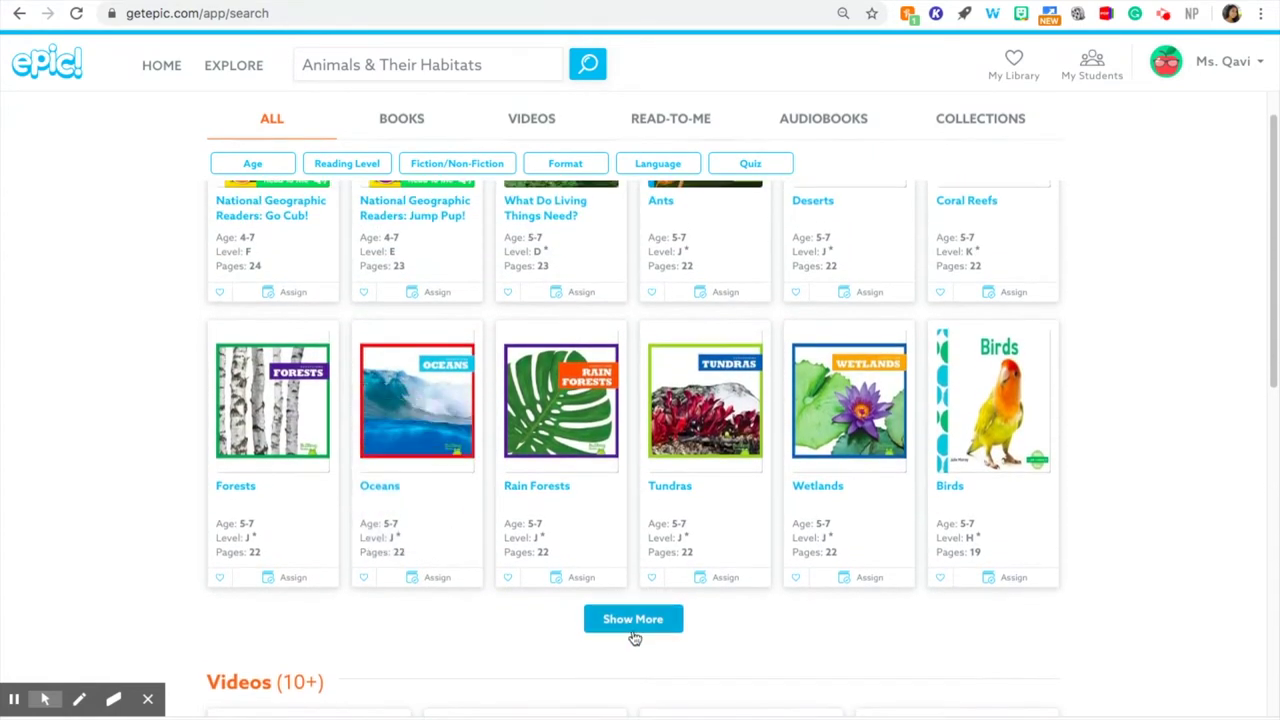
click(632, 622)
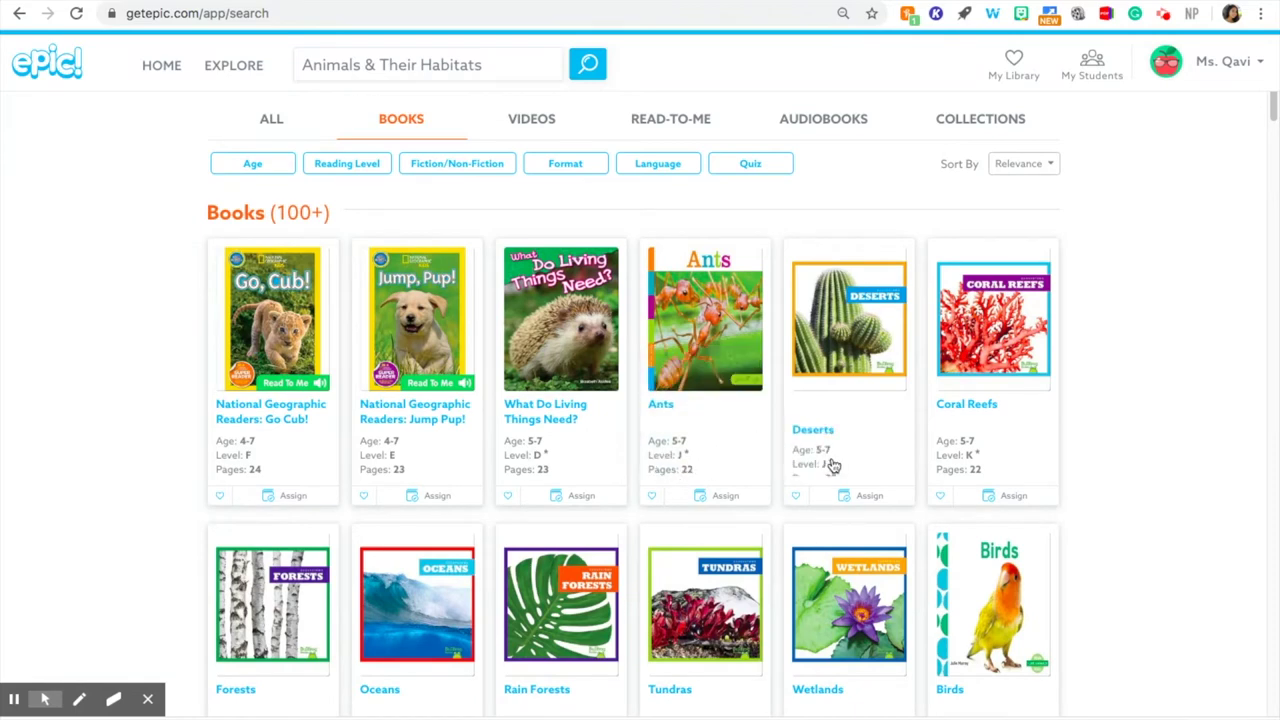
- Scroll the Books results down to the National Geographic Readers: Penguins! card and open it
scroll(1258, 431, down, 5)
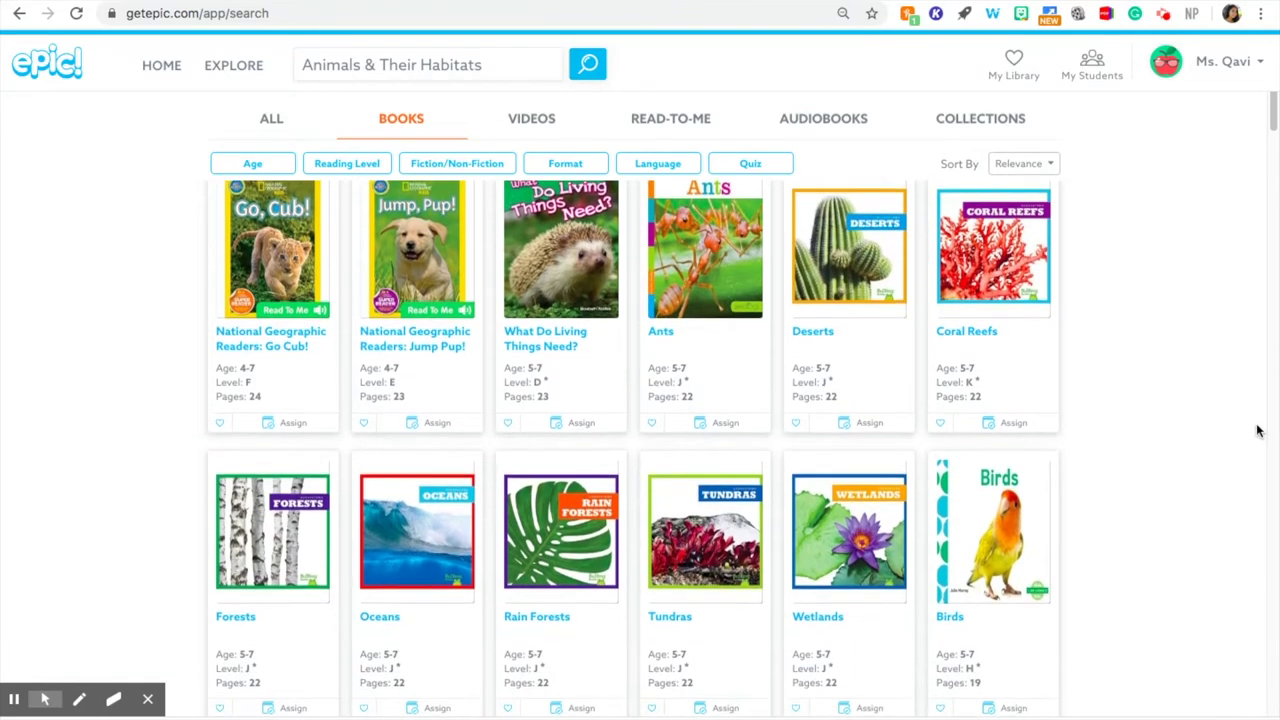
scroll(1258, 431, down, 4)
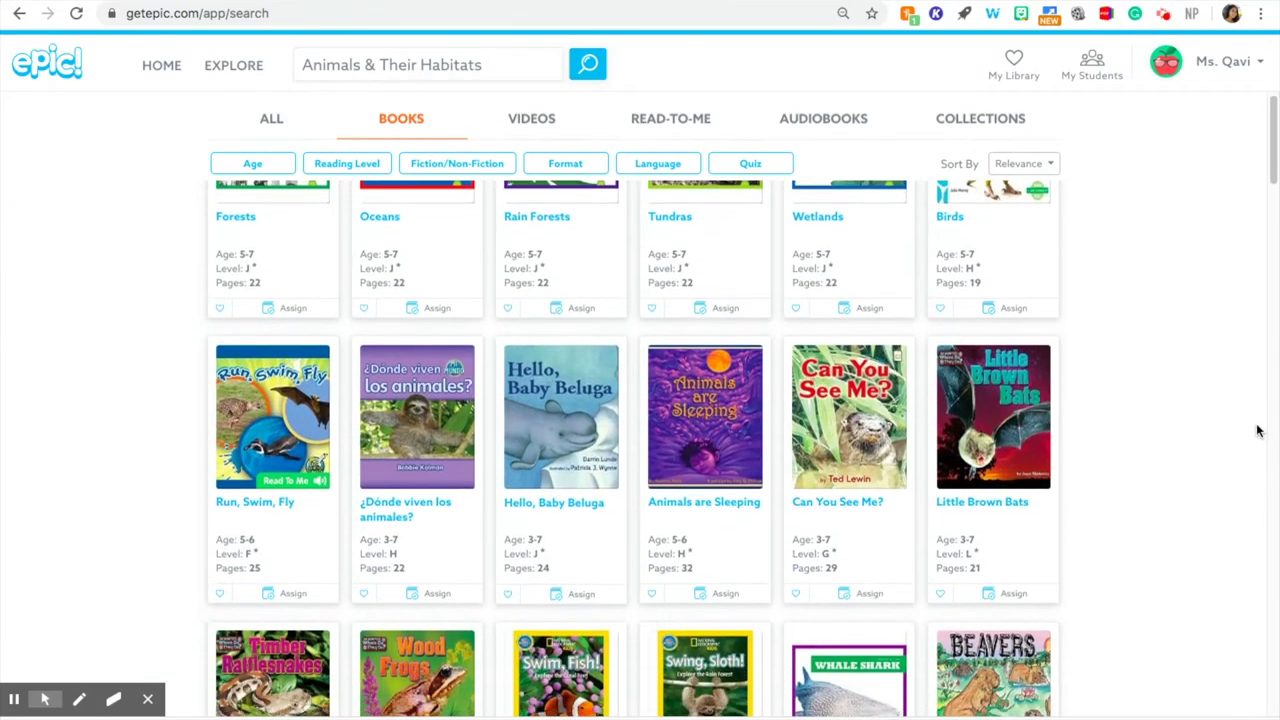
scroll(1258, 431, up, 1)
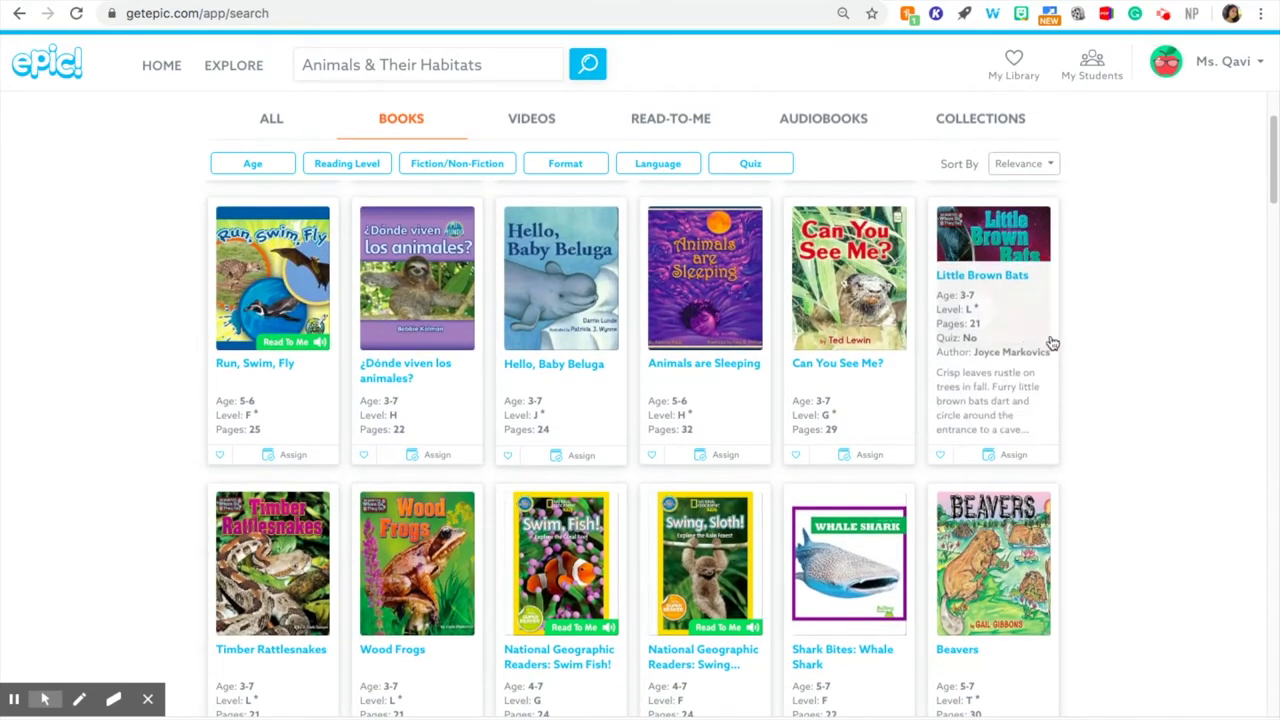
scroll(1165, 461, down, 1)
scroll(1165, 461, down, 1)
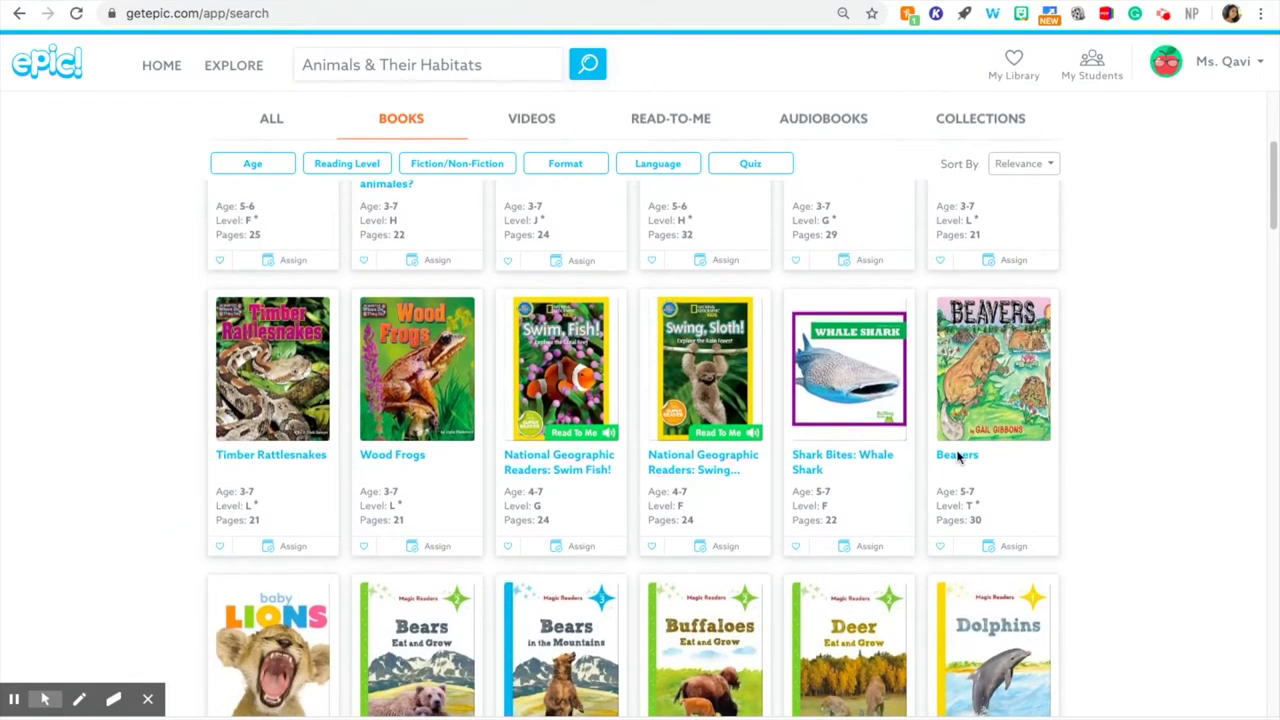
scroll(1268, 490, down, 4)
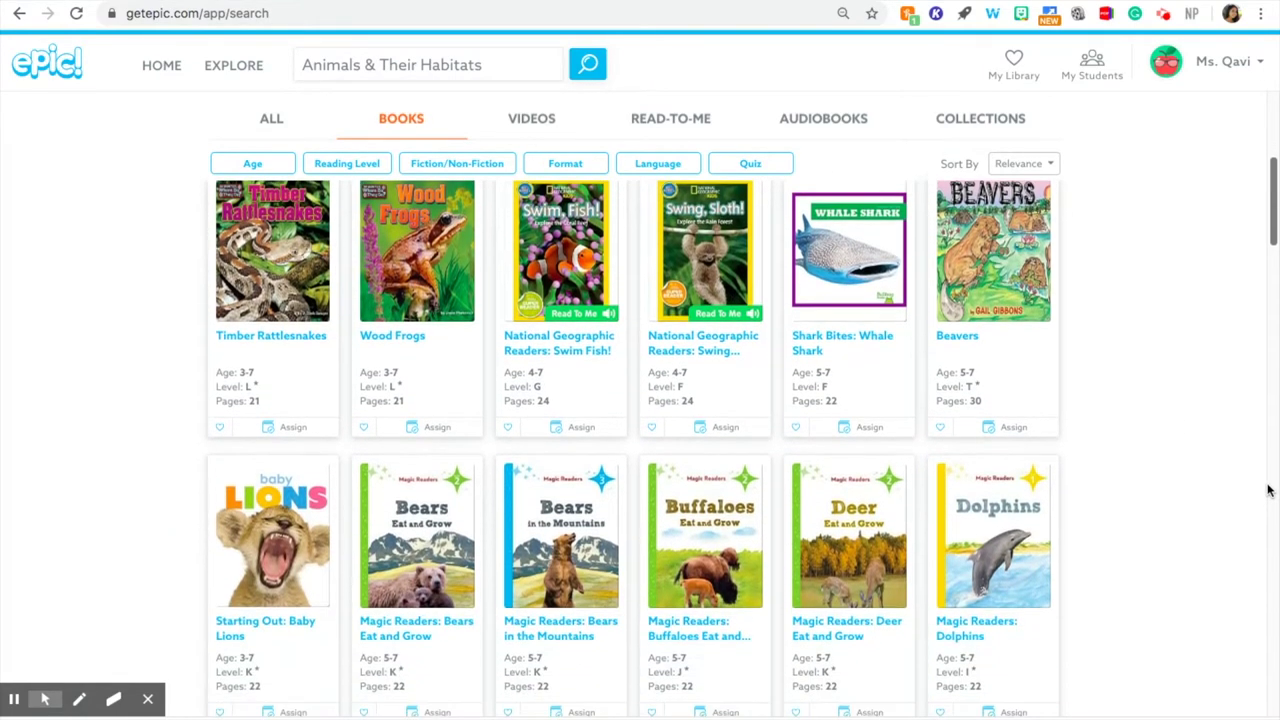
scroll(1268, 490, down, 5)
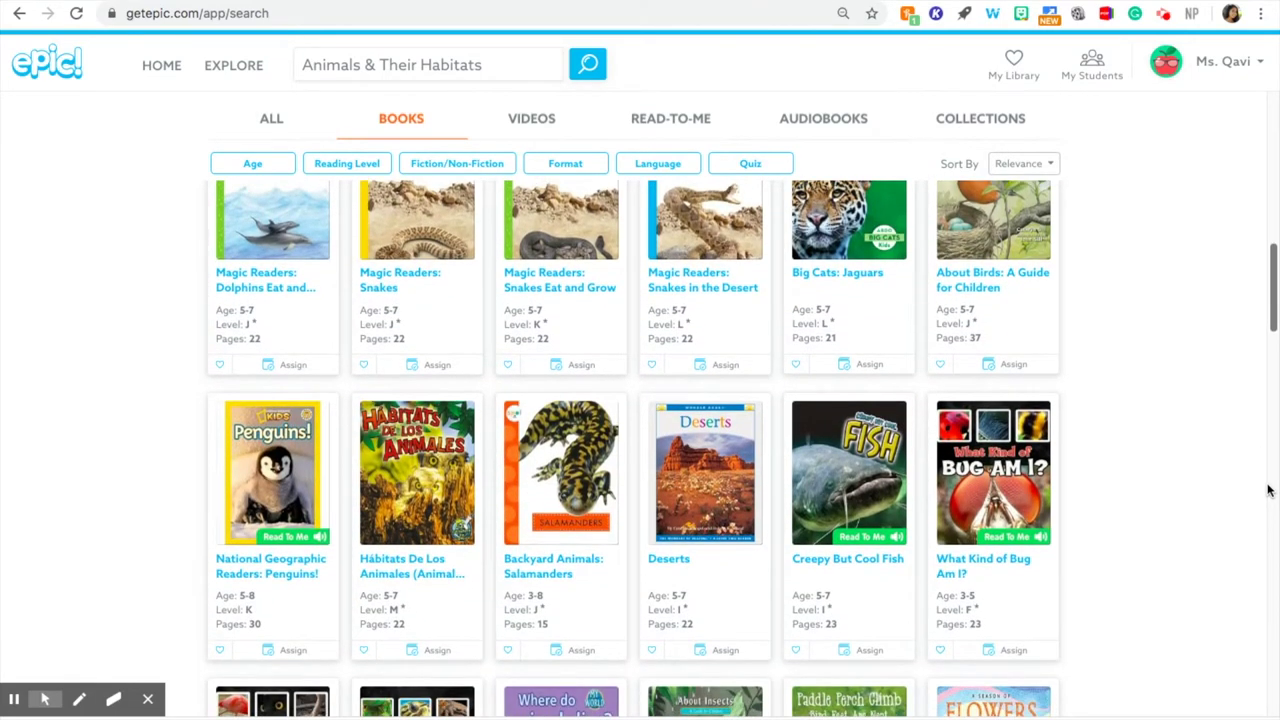
mouse_move(268, 495)
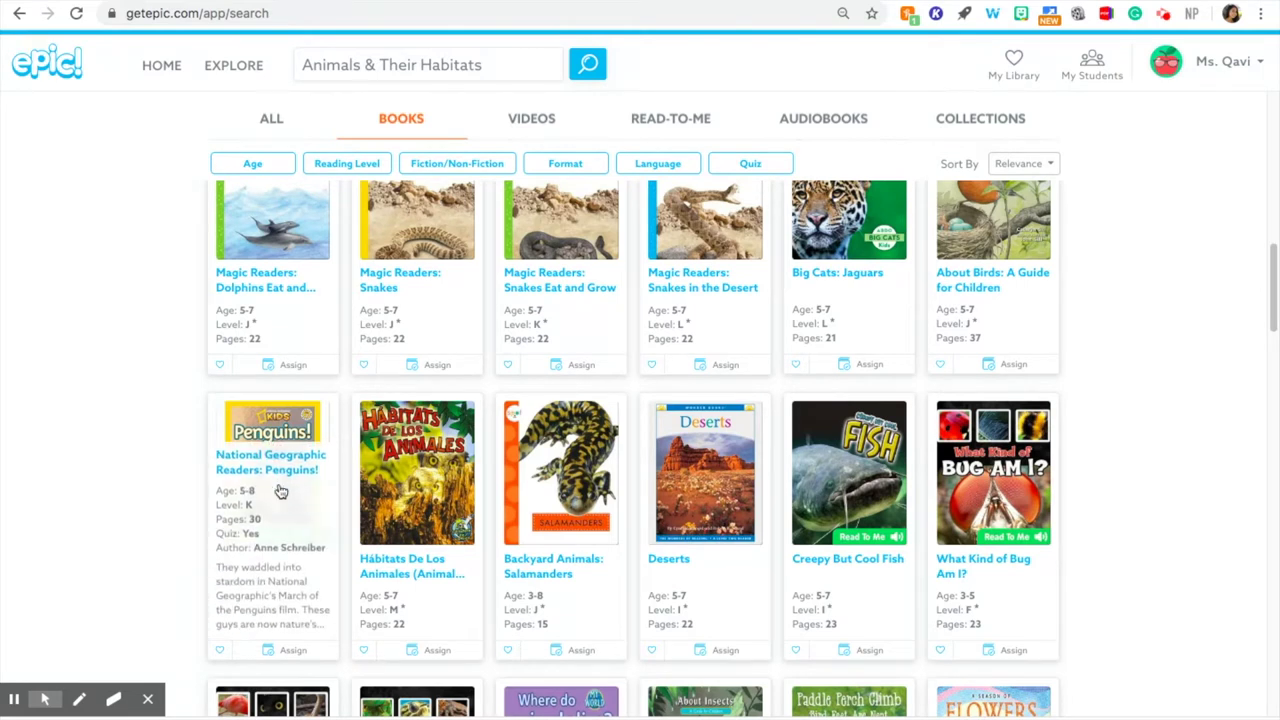
click(278, 474)
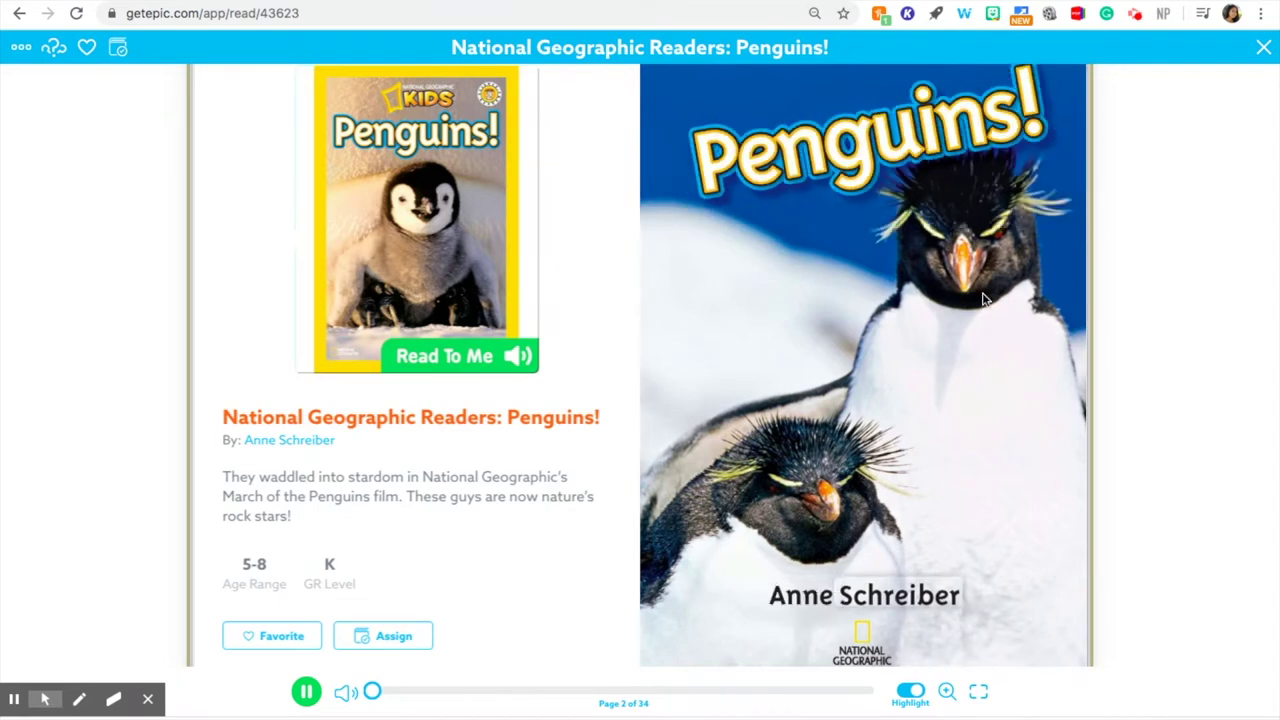
- Mute the sound, pause the read-aloud narration, and turn to the Where Are They? map pages
key(XF86AudioMute)
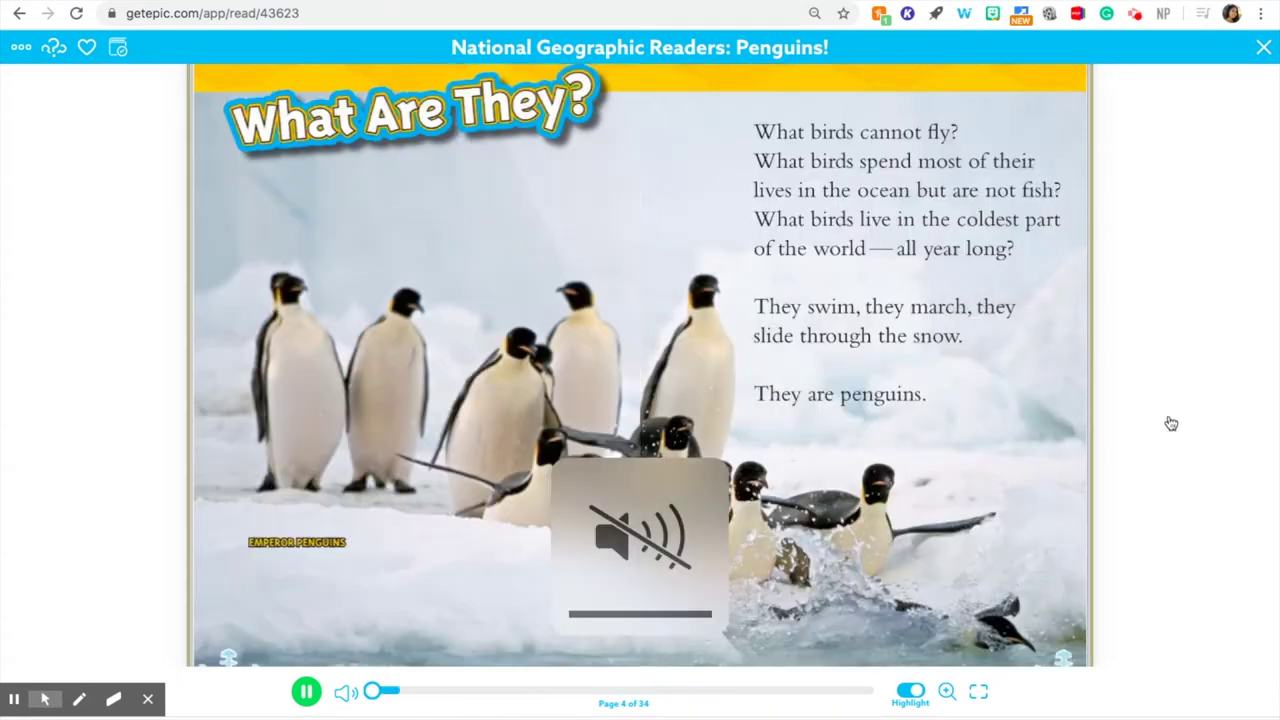
click(307, 692)
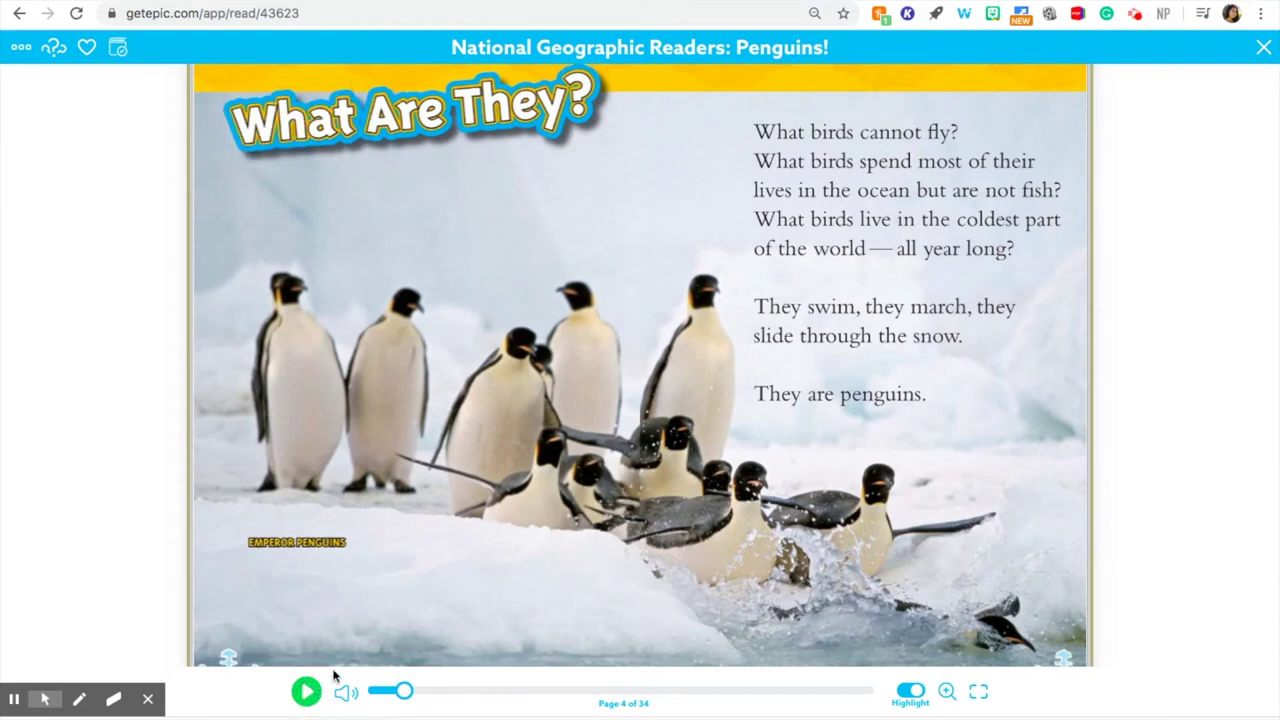
mouse_move(45, 699)
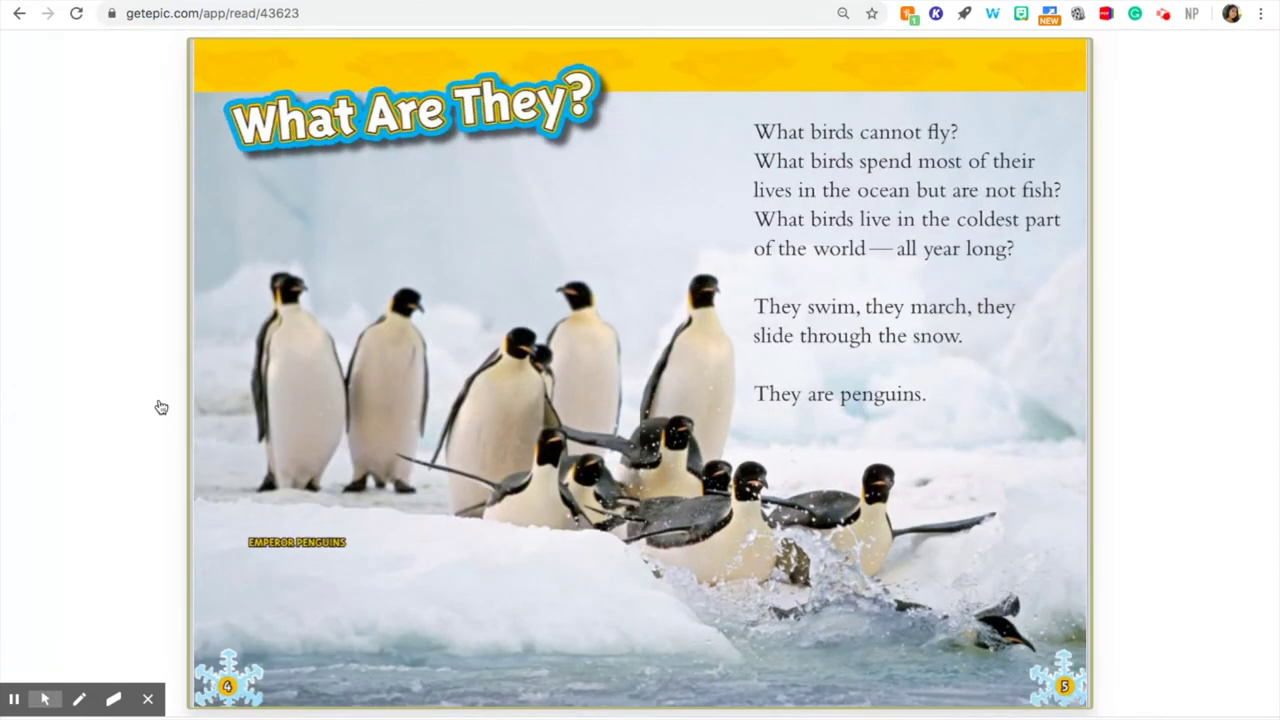
mouse_move(370, 118)
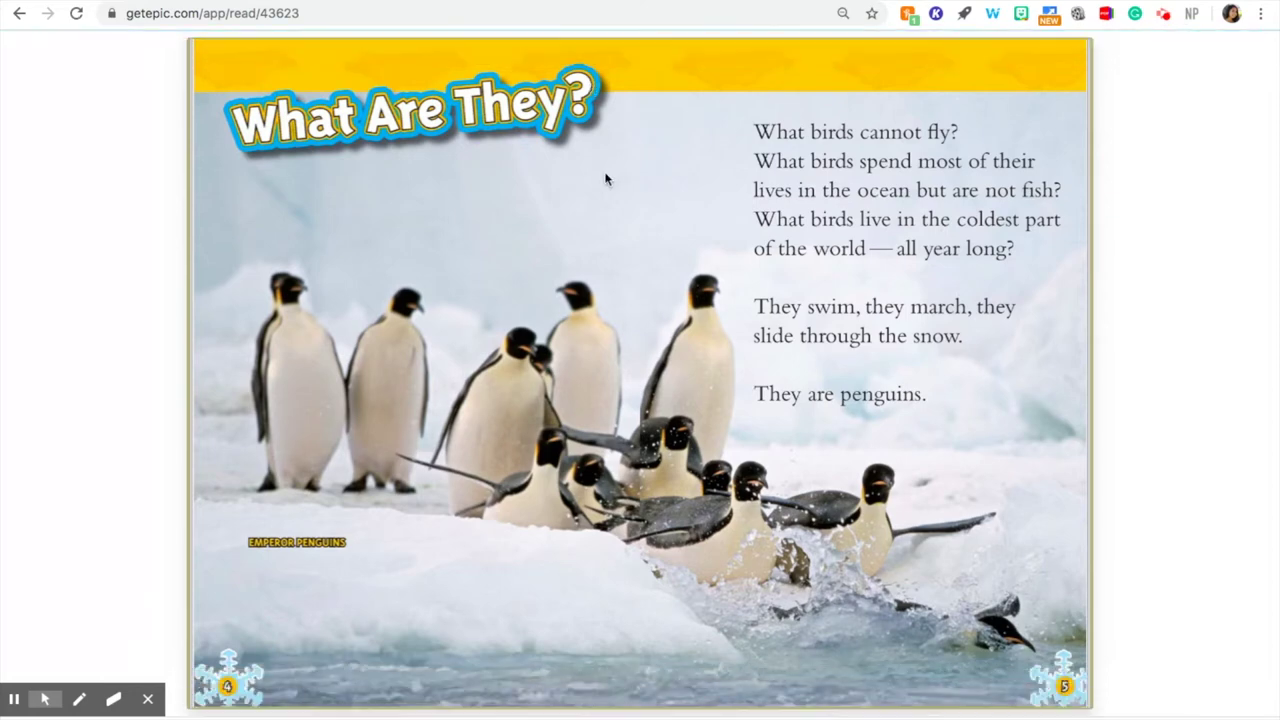
key(Right)
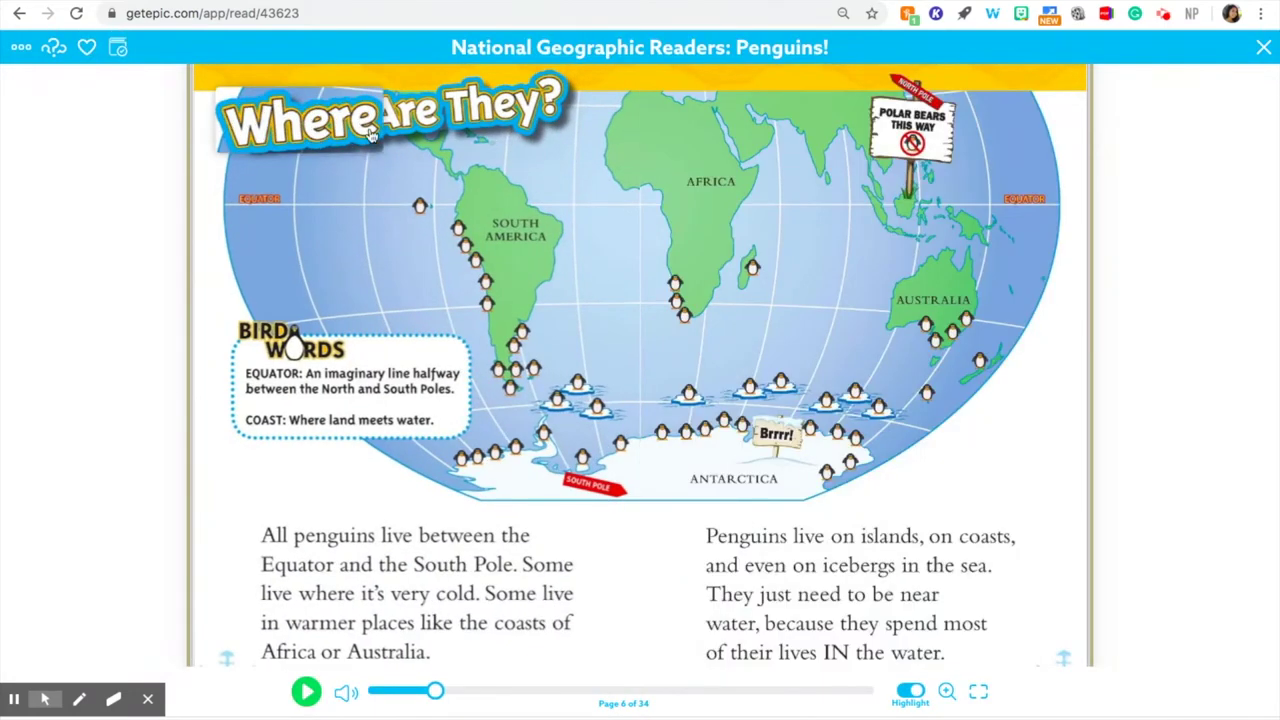
- Page ahead through the swimming, dinner and chick spreads, showing the book full screen
key(Right)
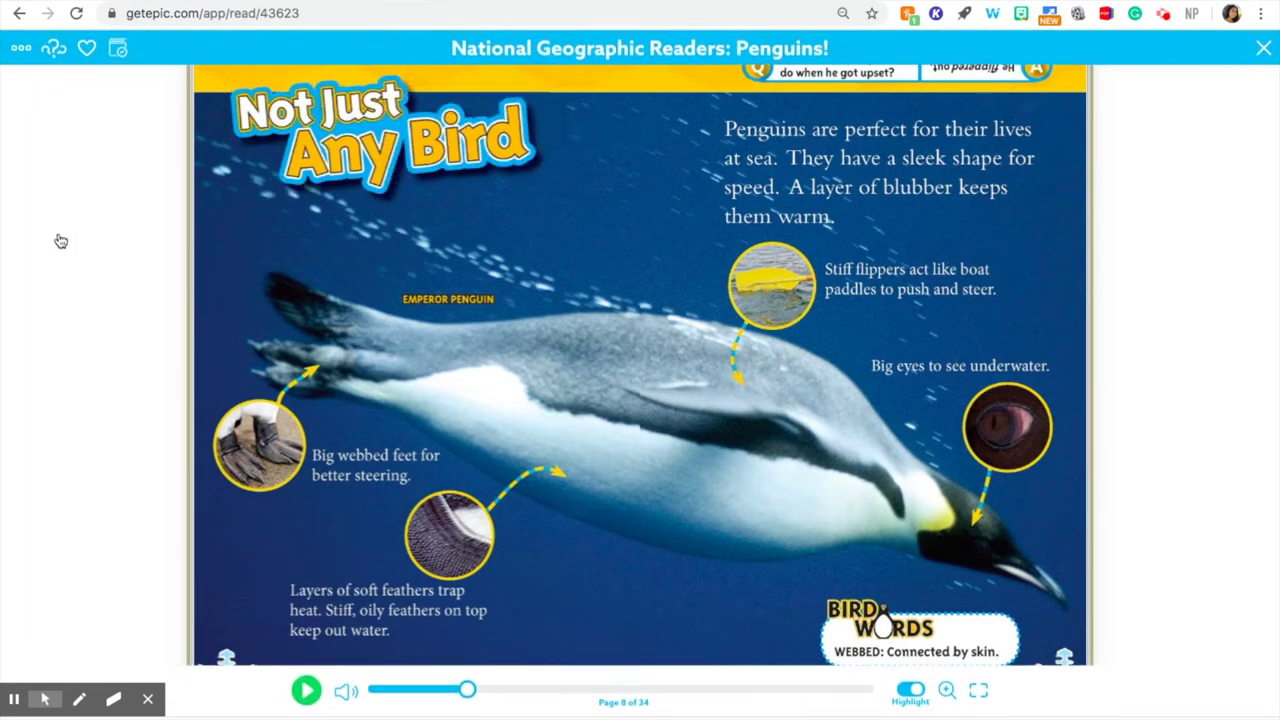
key(Right)
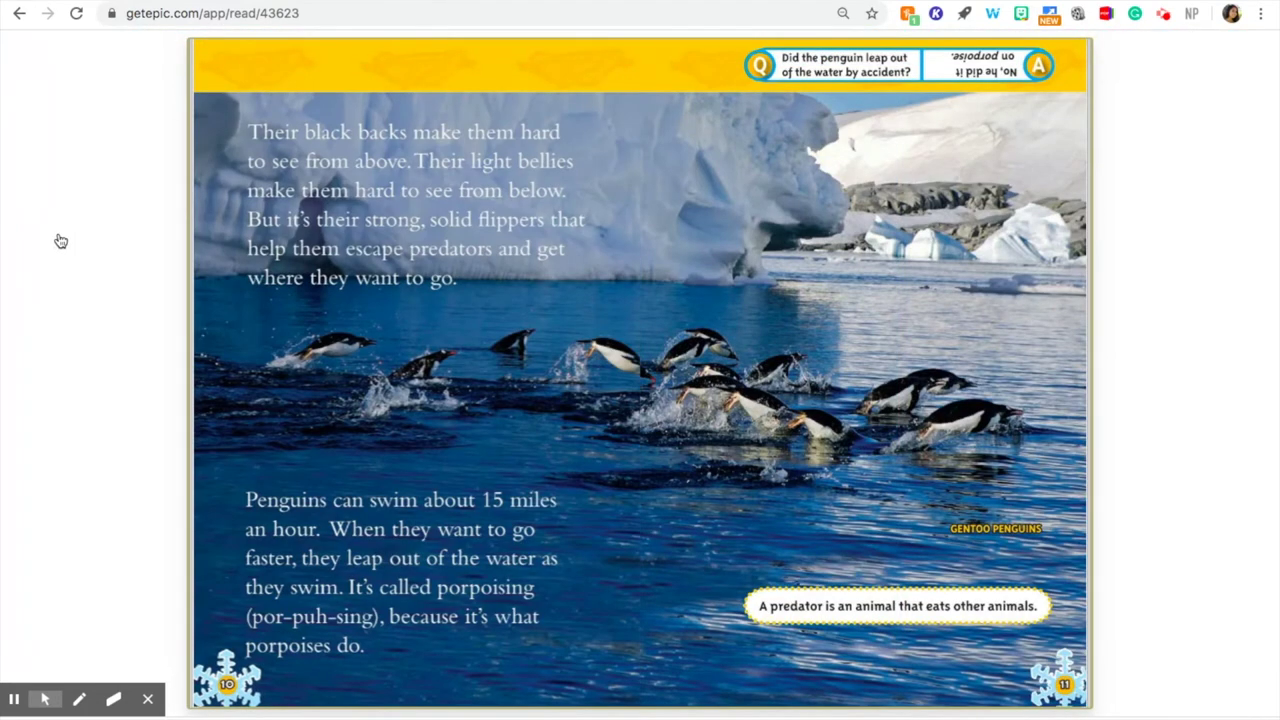
key(Right)
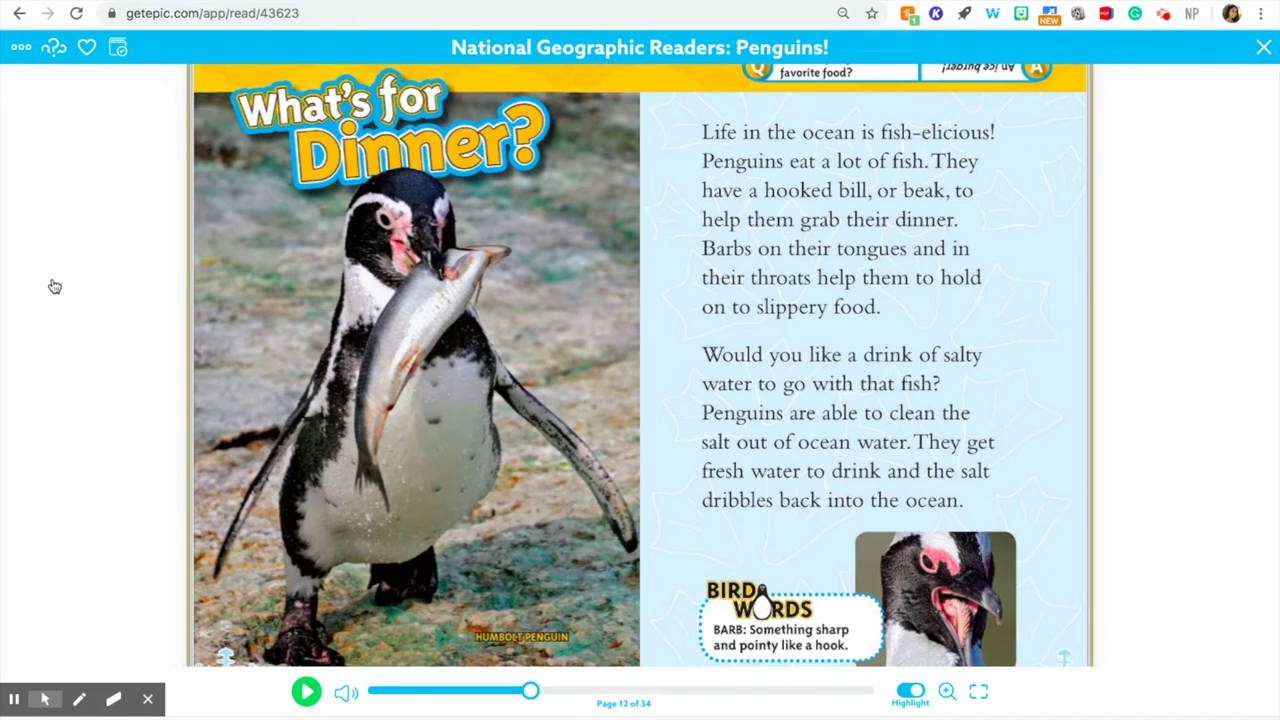
key(Right)
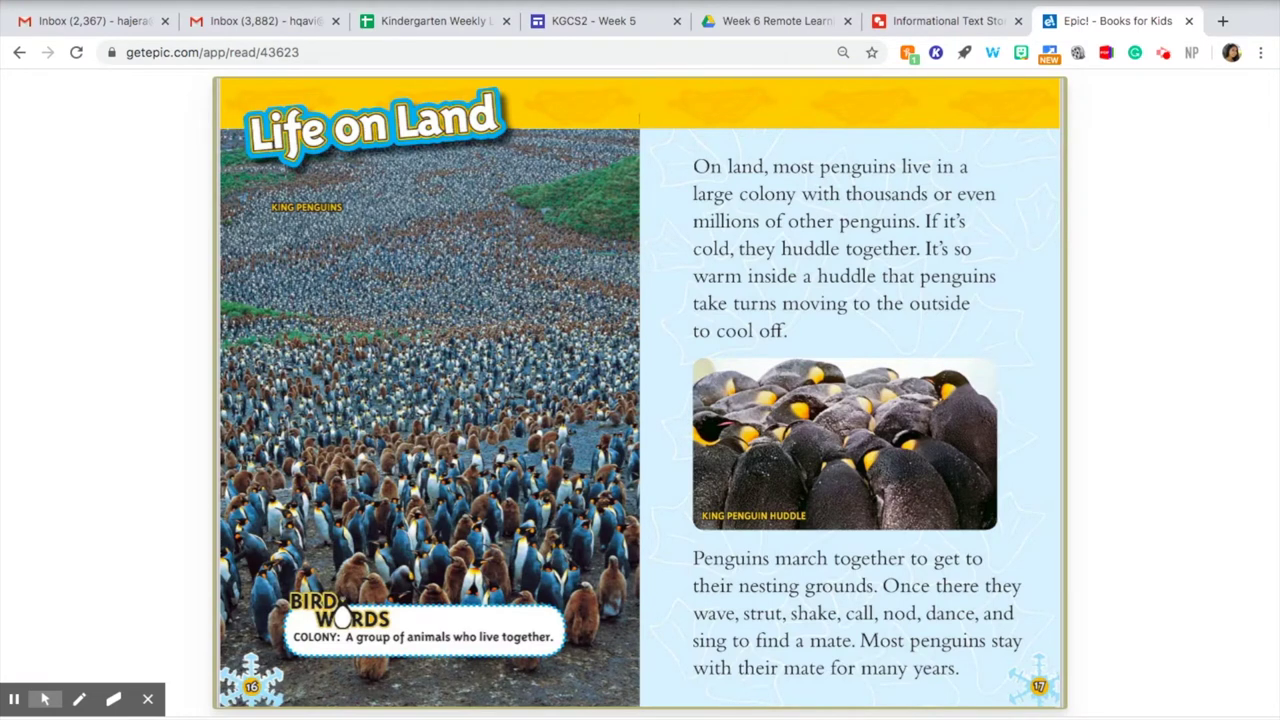
key(Right)
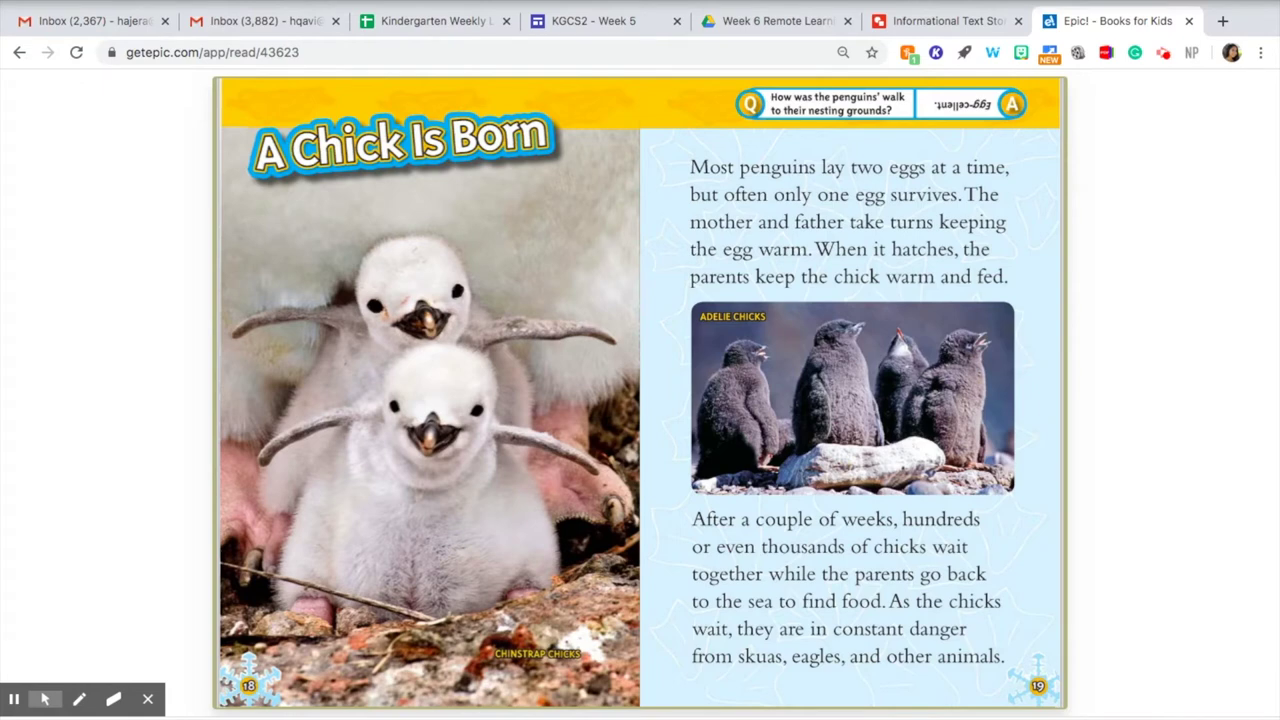
key(Right)
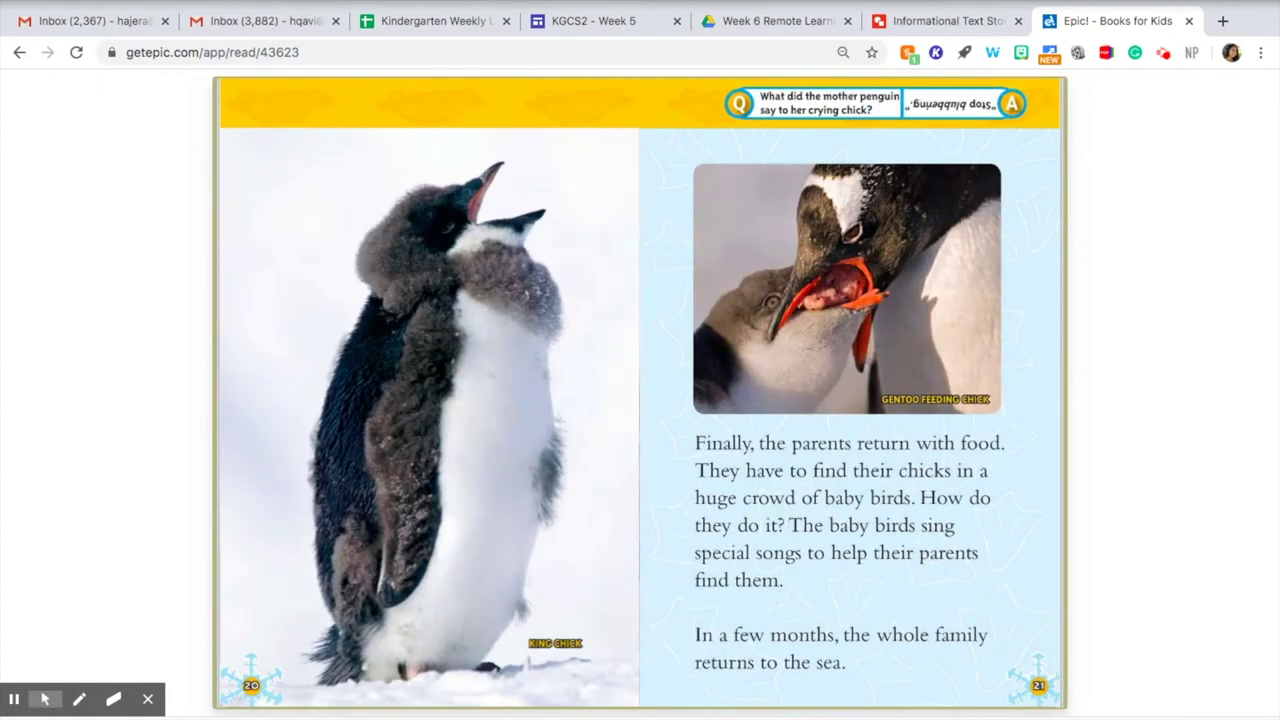
key(ctrl+super+f)
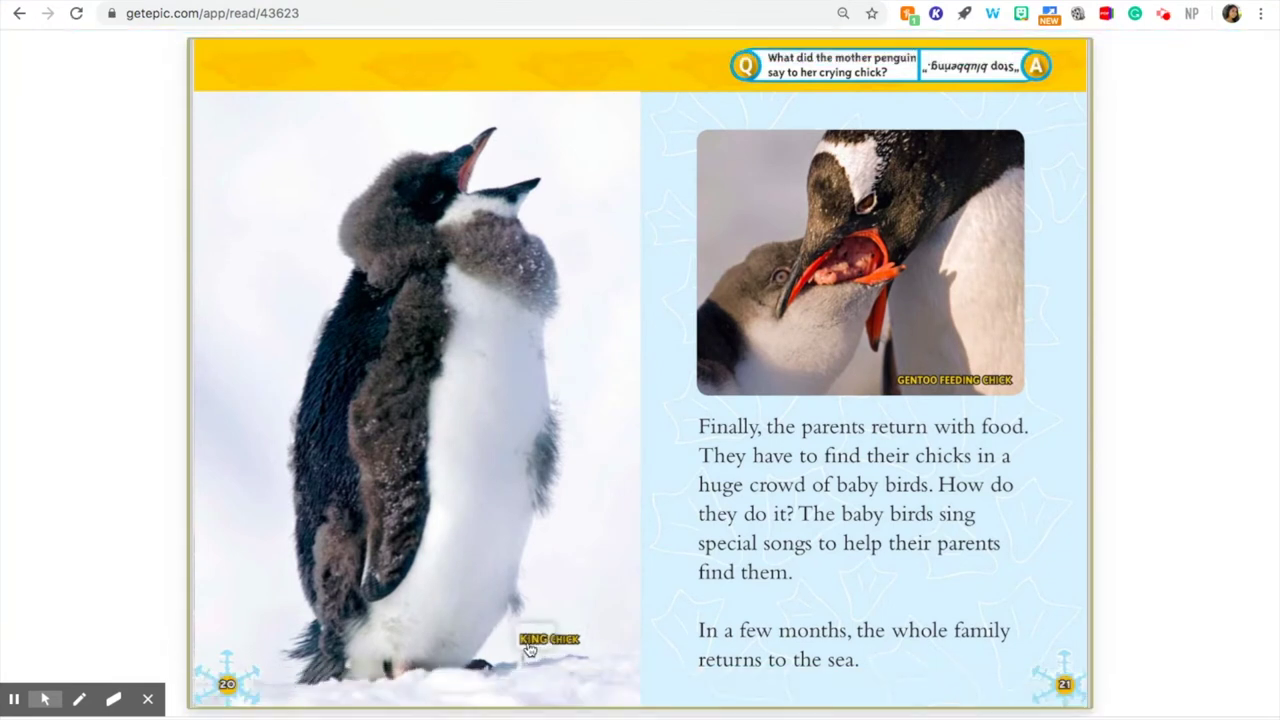
mouse_move(528, 649)
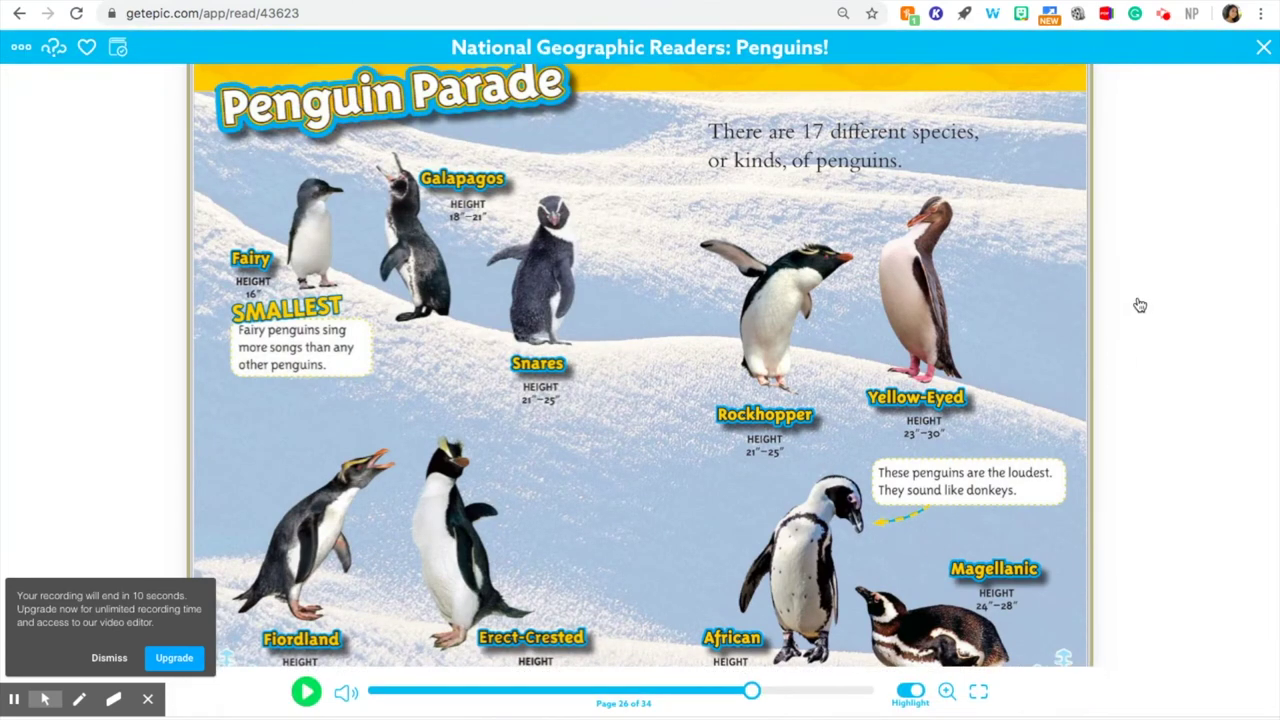
- Turn forward past the Penguin Play spread (pages 30–31) to the final glossary page
click(1140, 305)
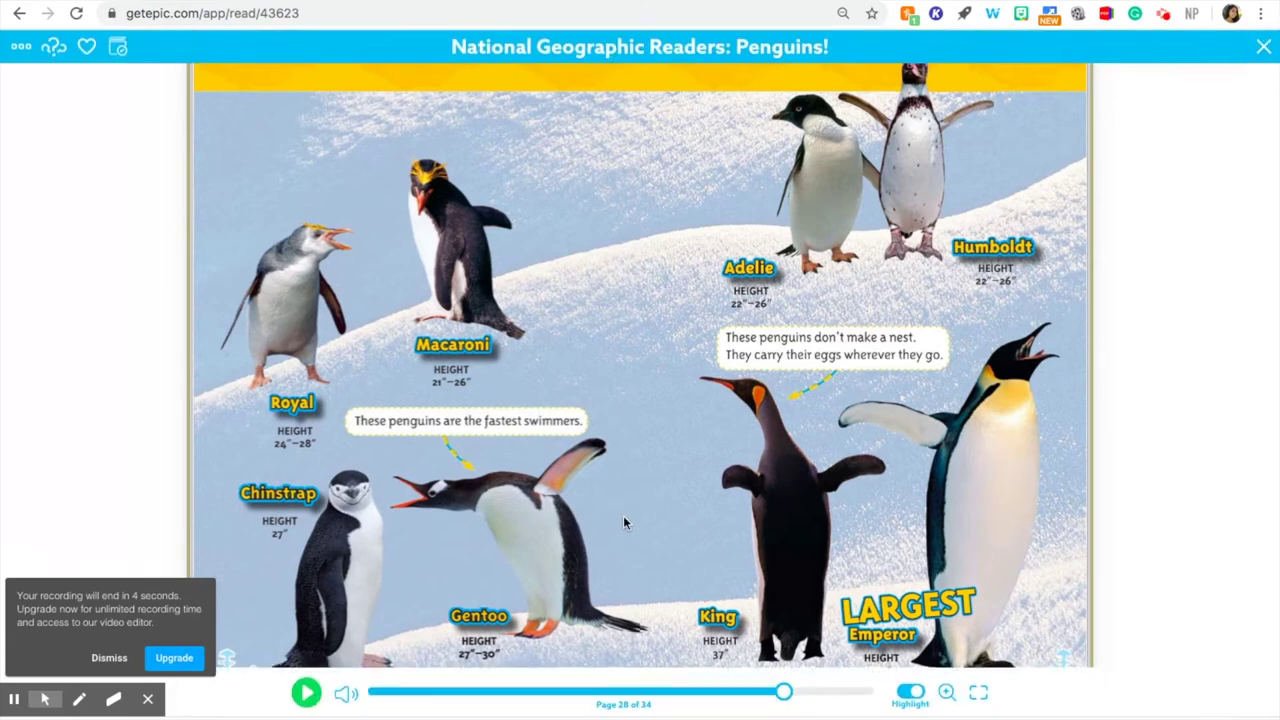
click(1260, 386)
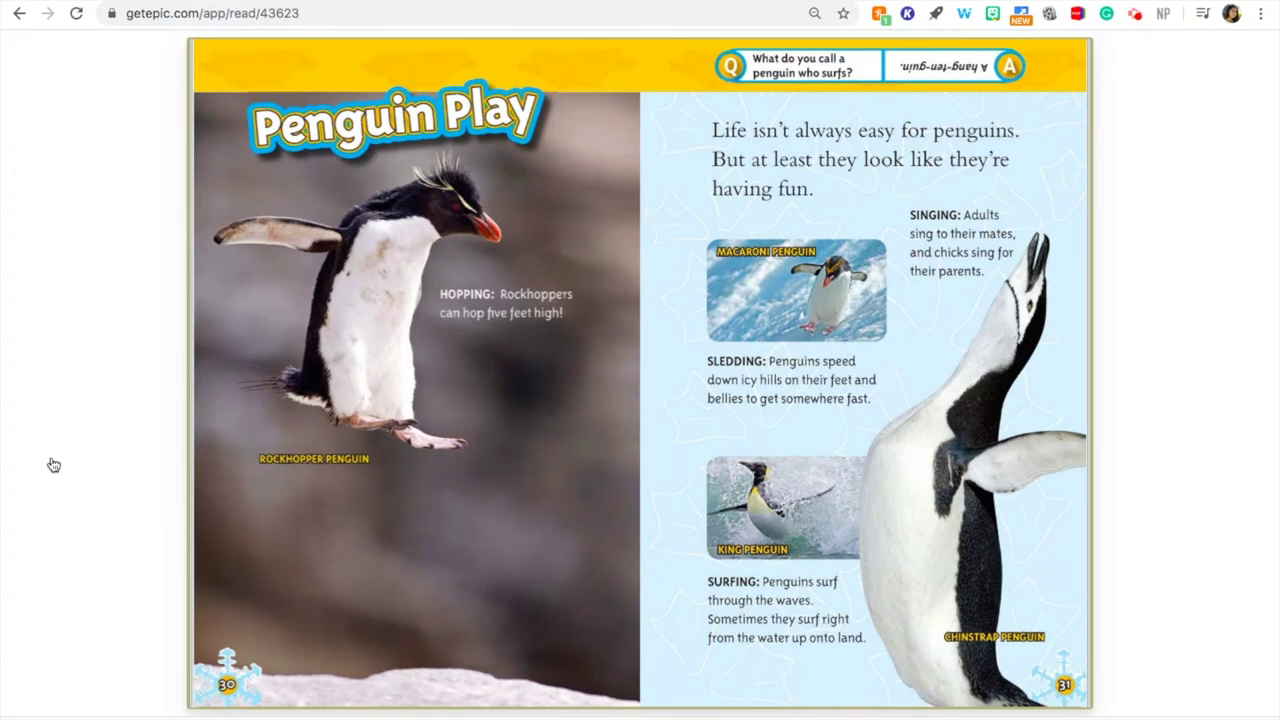
key(Right)
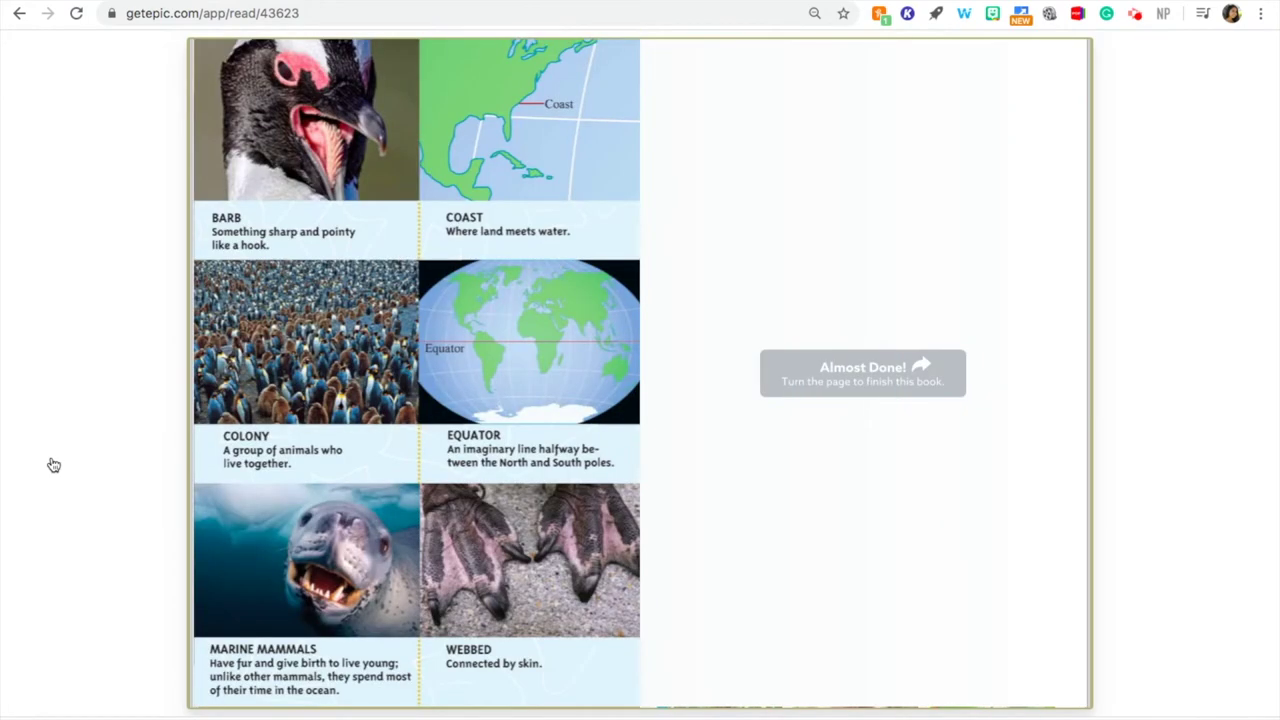
- Step back to the Penguin Play spread, then return to the glossary page
key(Left)
key(Right)
mouse_move(268, 236)
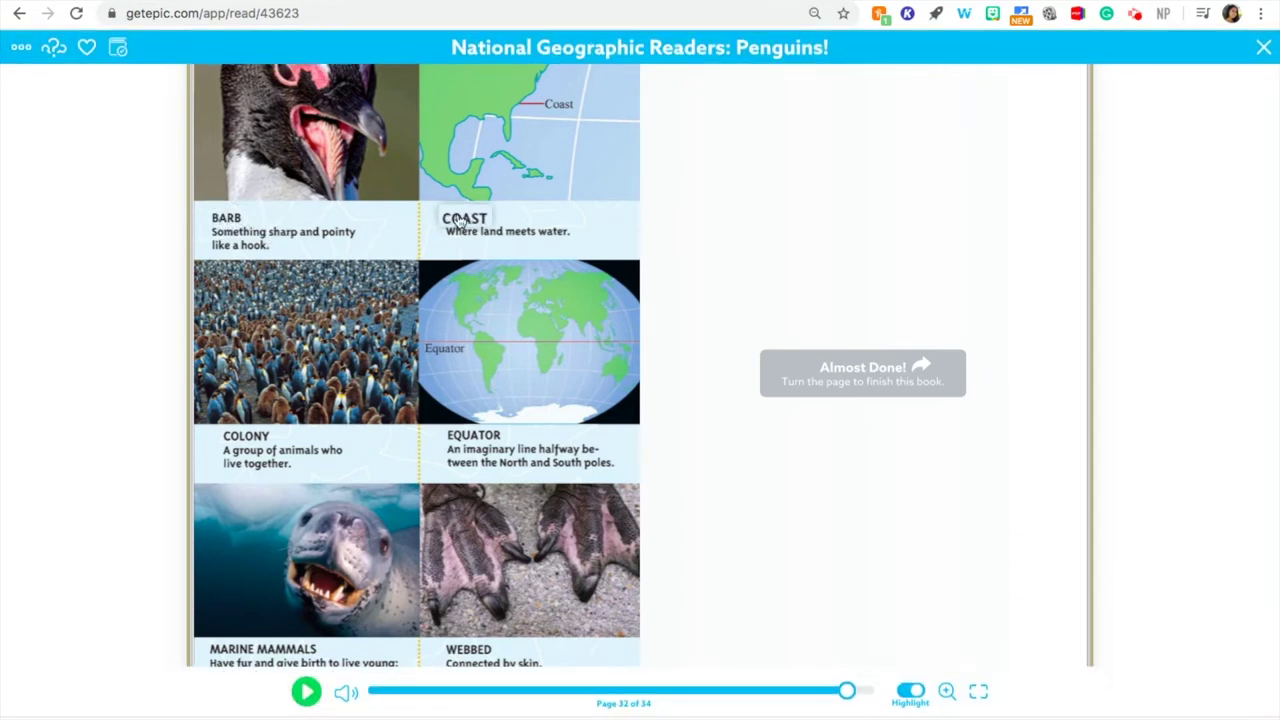
mouse_move(440, 418)
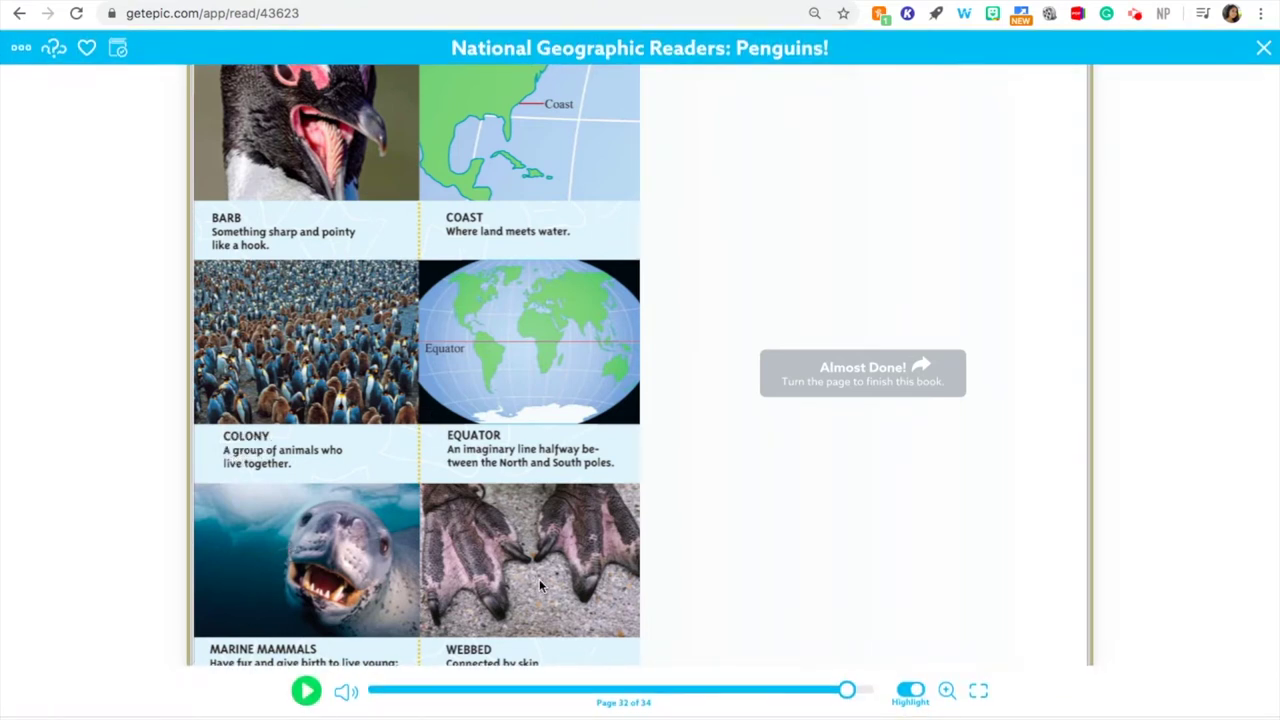
- Flip backward through the book past the gentoo and skua spread to the porpoising pages
click(83, 383)
click(83, 383)
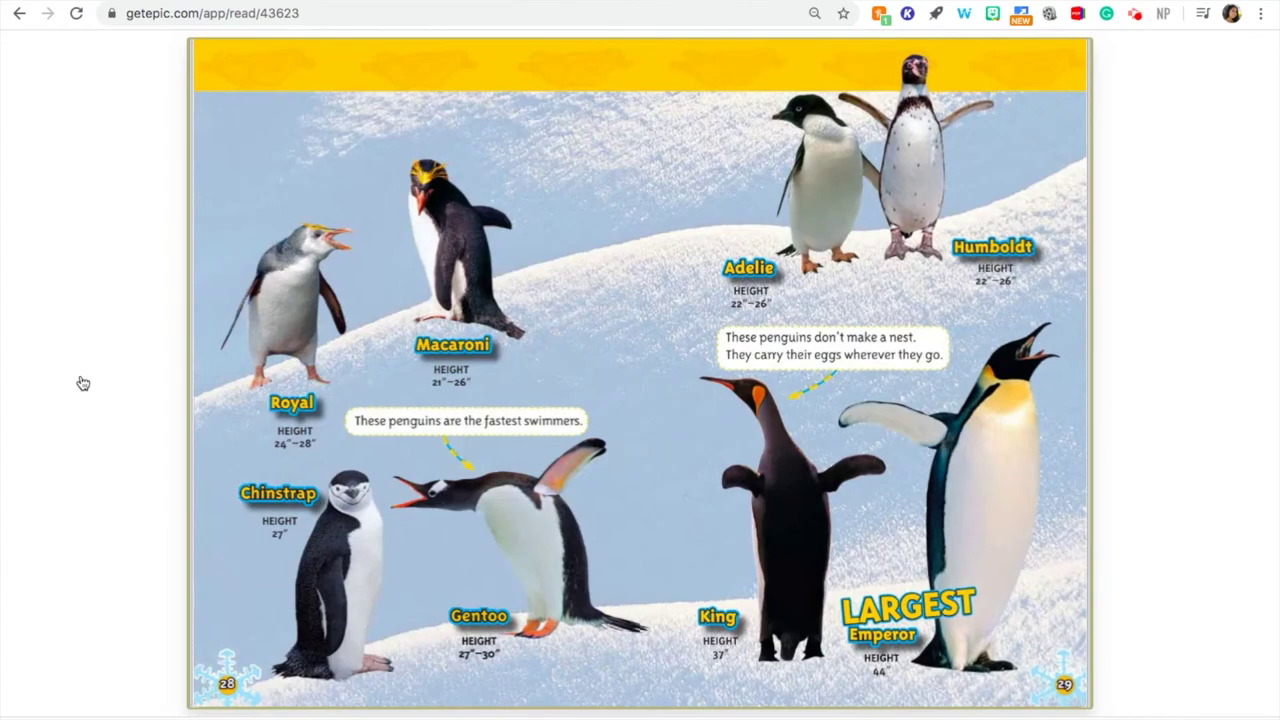
click(83, 383)
click(83, 383)
click(83, 383)
click(83, 383)
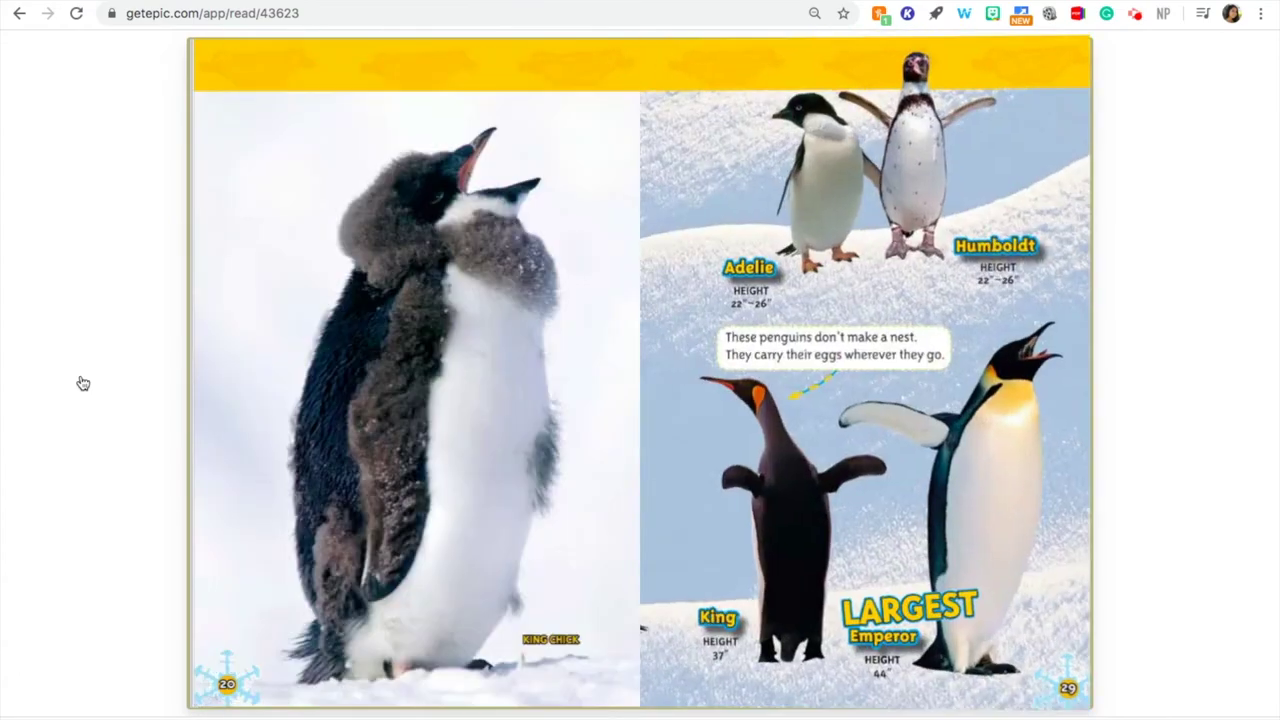
click(83, 383)
click(83, 383)
click(83, 383)
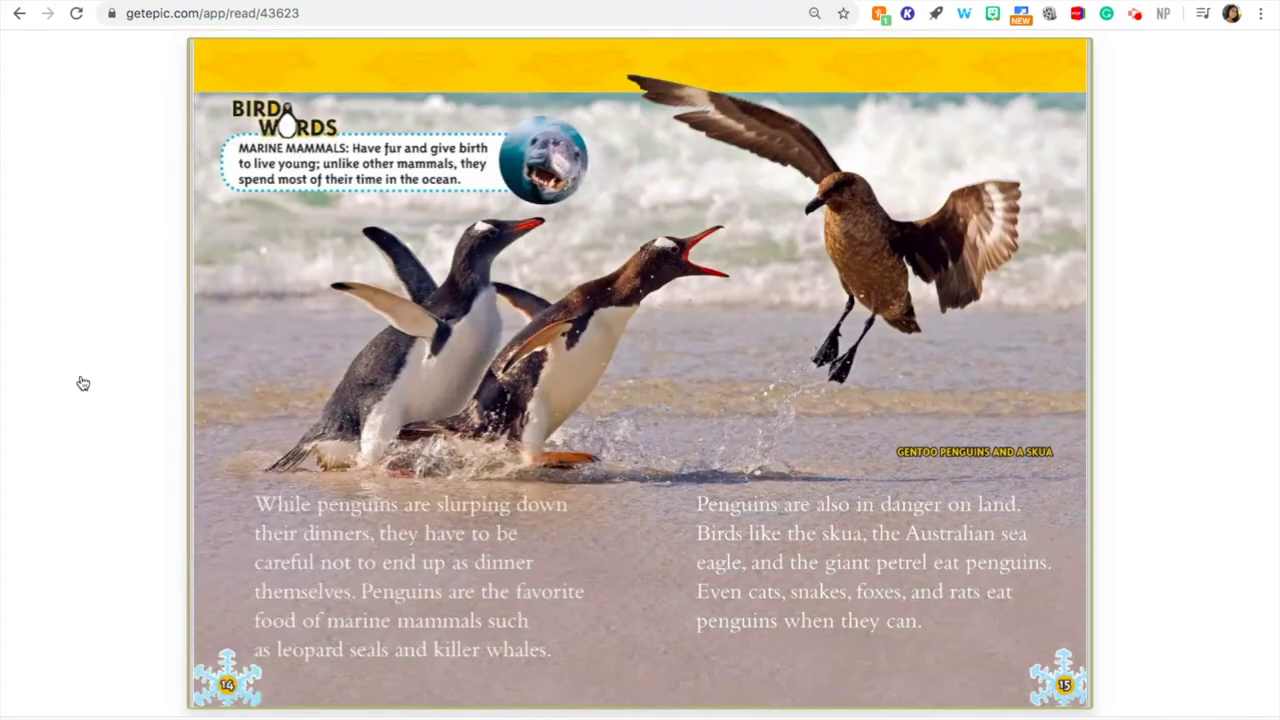
click(83, 383)
click(83, 383)
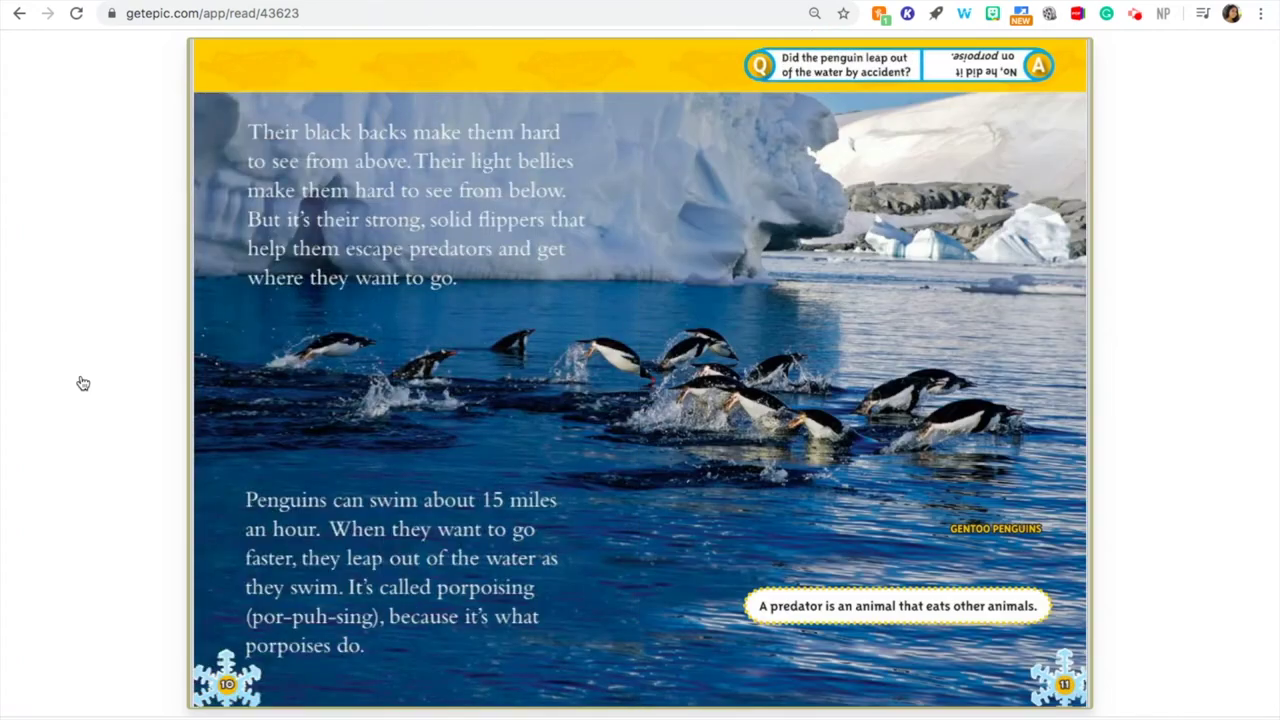
key(Right)
click(83, 383)
- Flip back past the Not Just Any Bird spread to the opening title spread on page 2
click(110, 490)
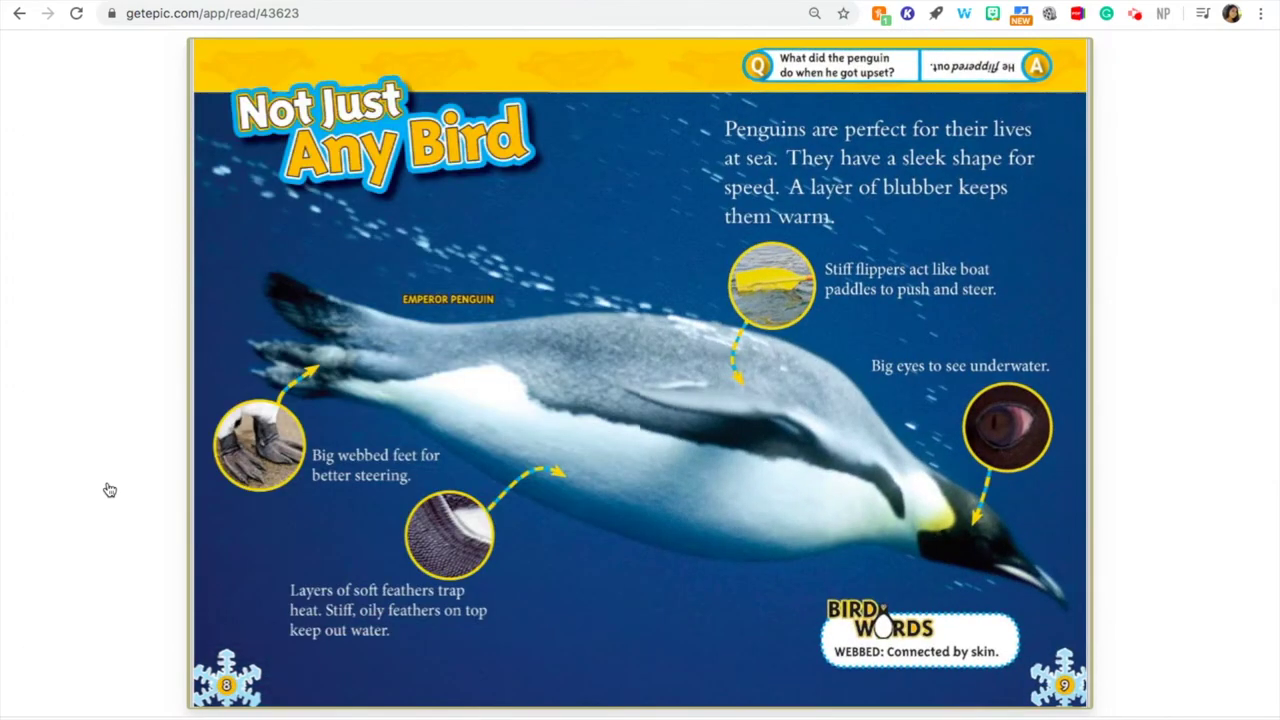
click(110, 490)
click(110, 490)
click(110, 490)
click(110, 490)
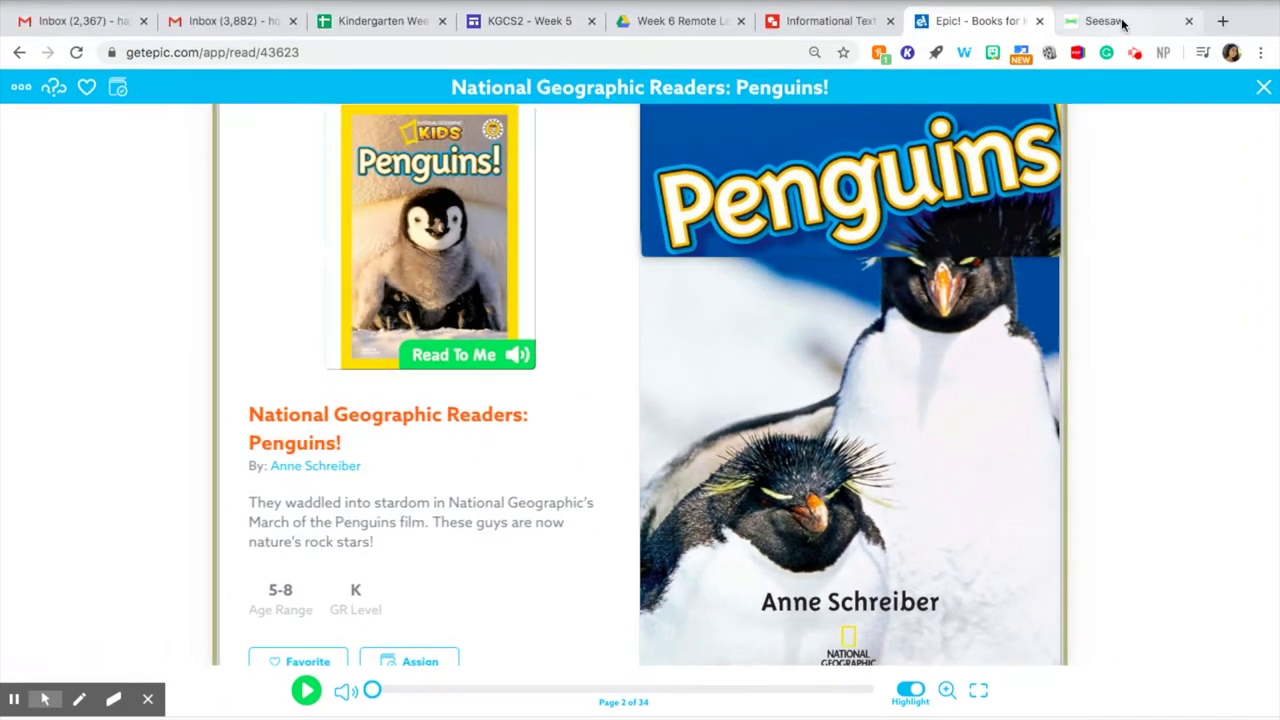
- Type 'Penguins!' into a new Seesaw text box and move it into the Book Title bar
click(1117, 23)
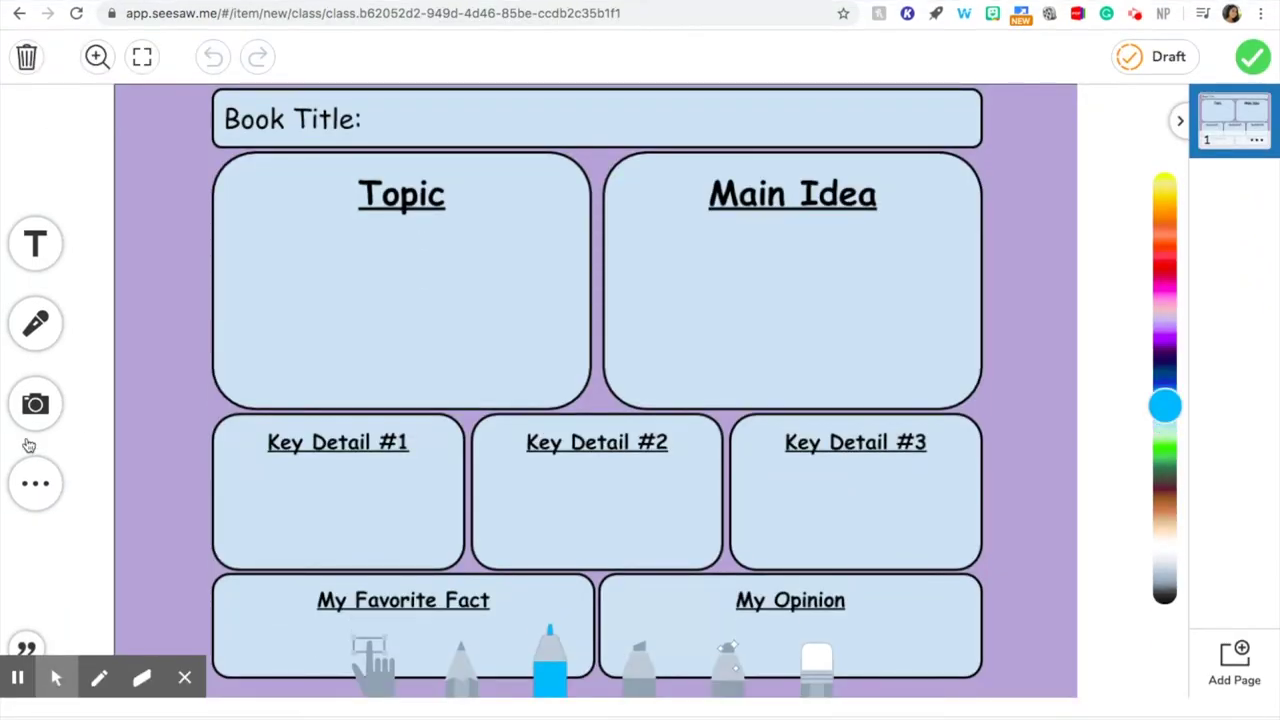
click(40, 262)
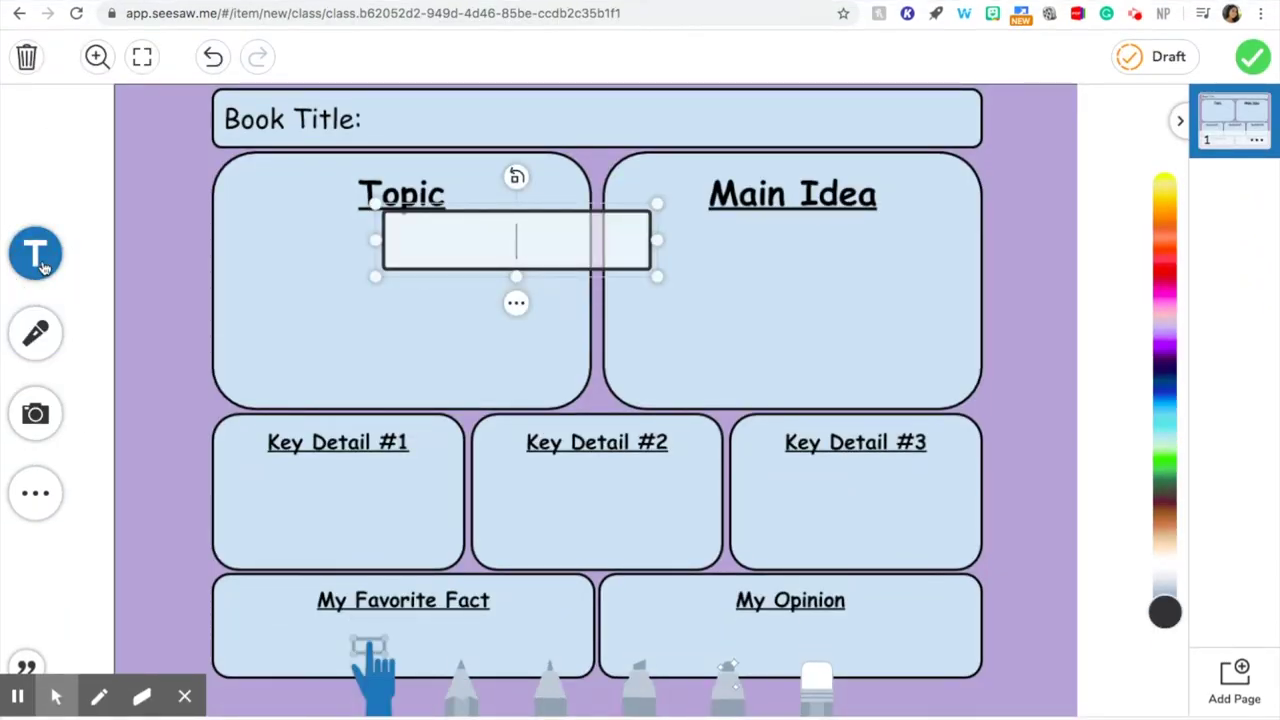
text(Peng)
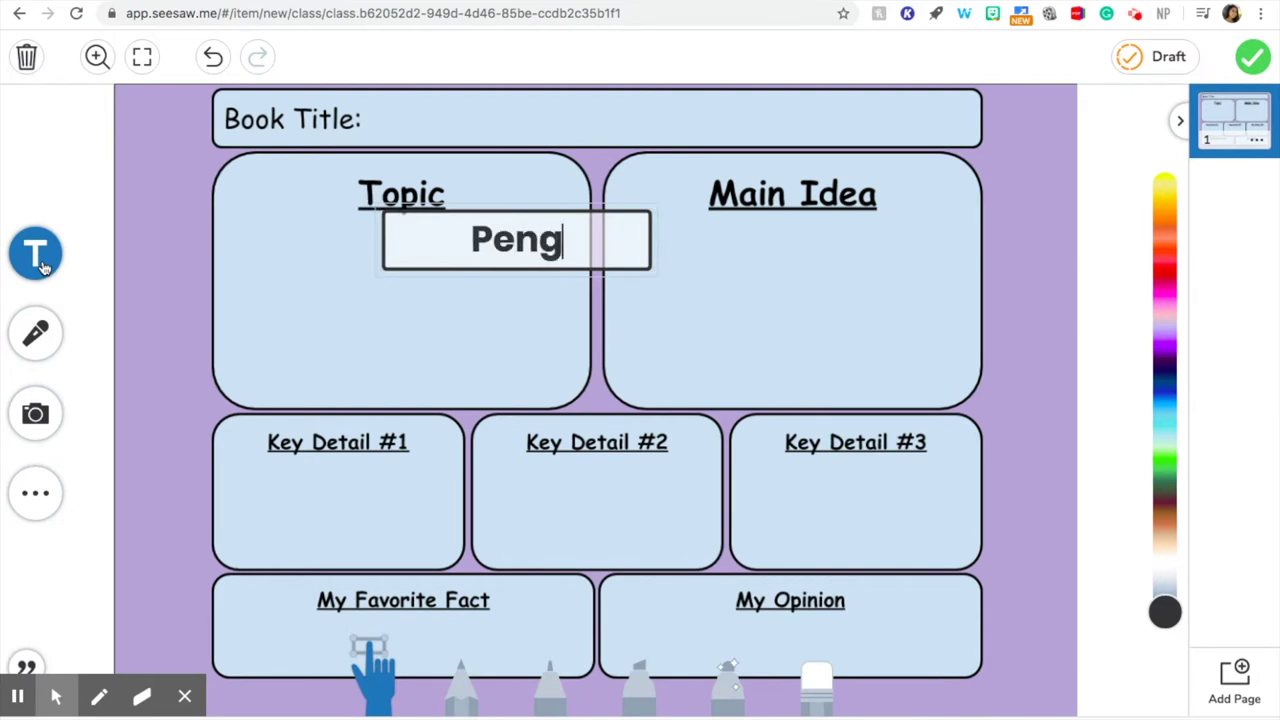
text(uins!)
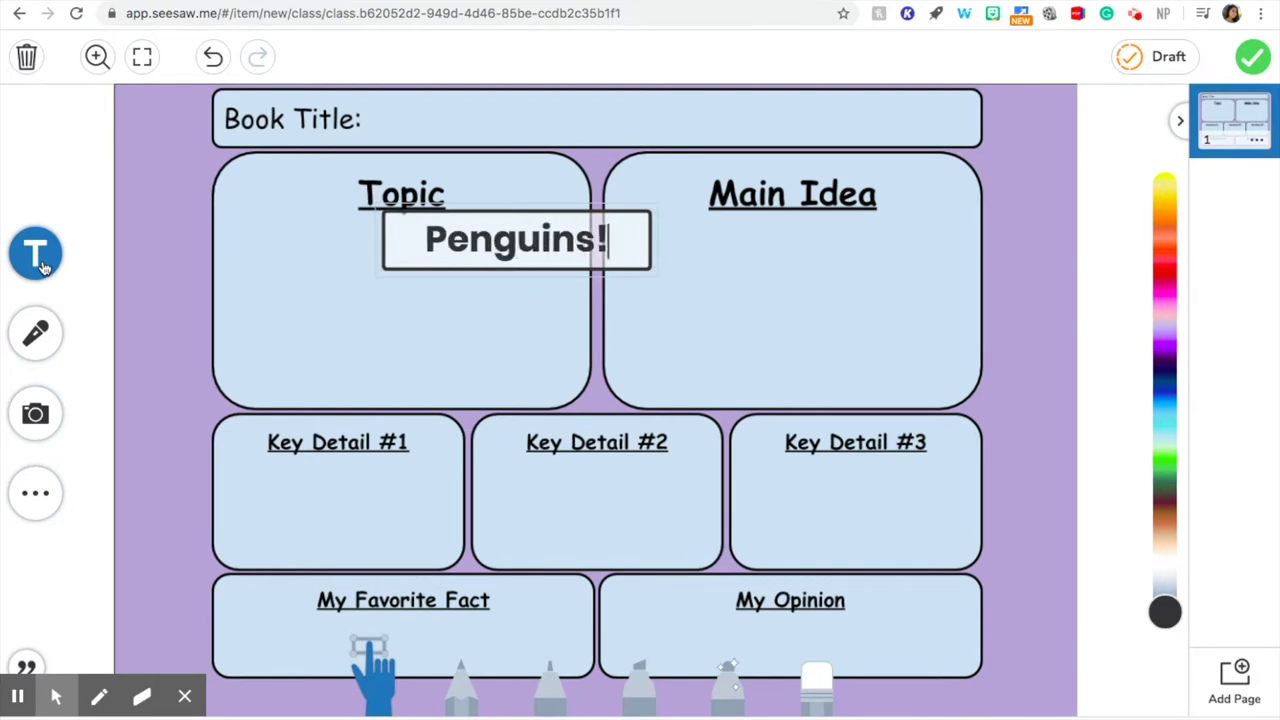
click(480, 242)
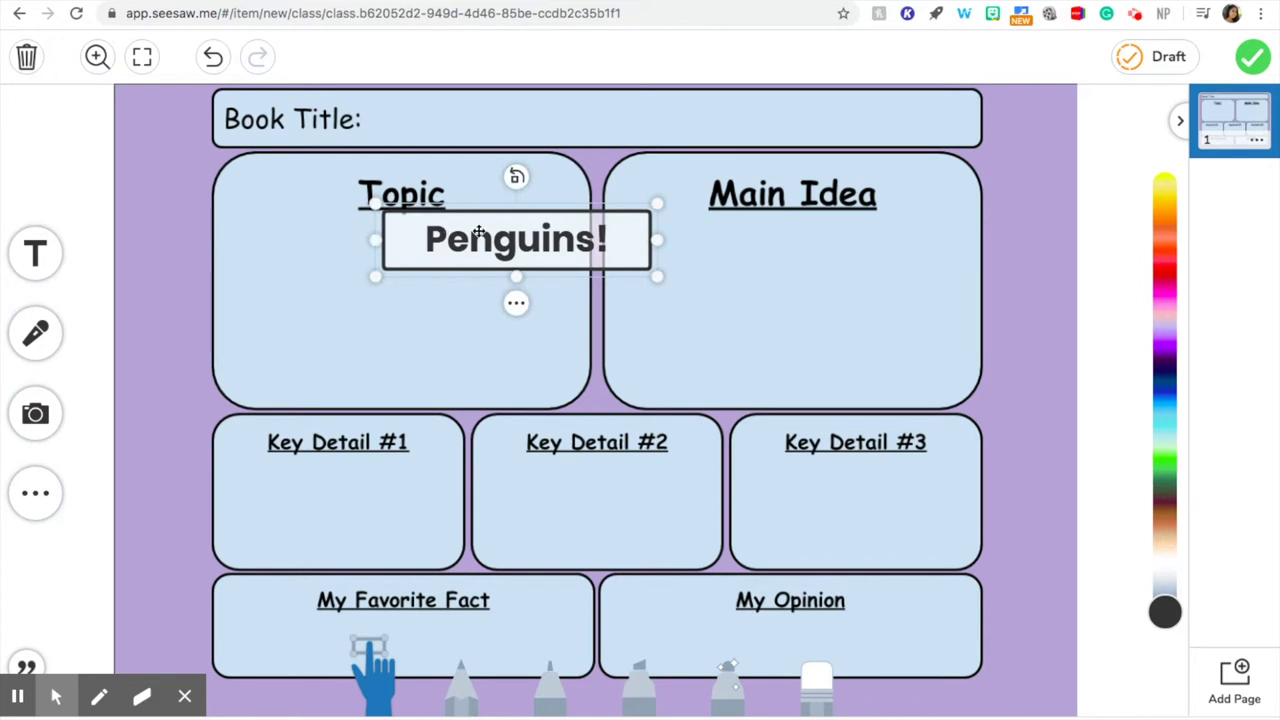
drag(480, 242, 576, 118)
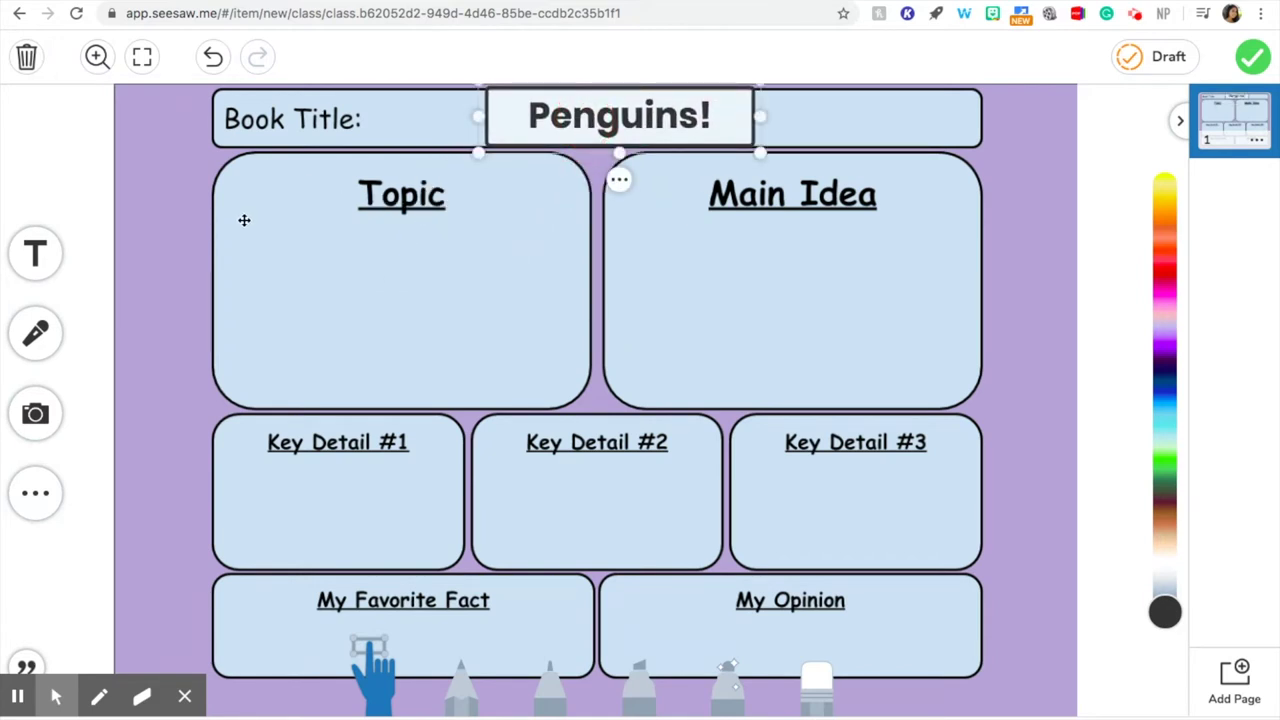
click(177, 273)
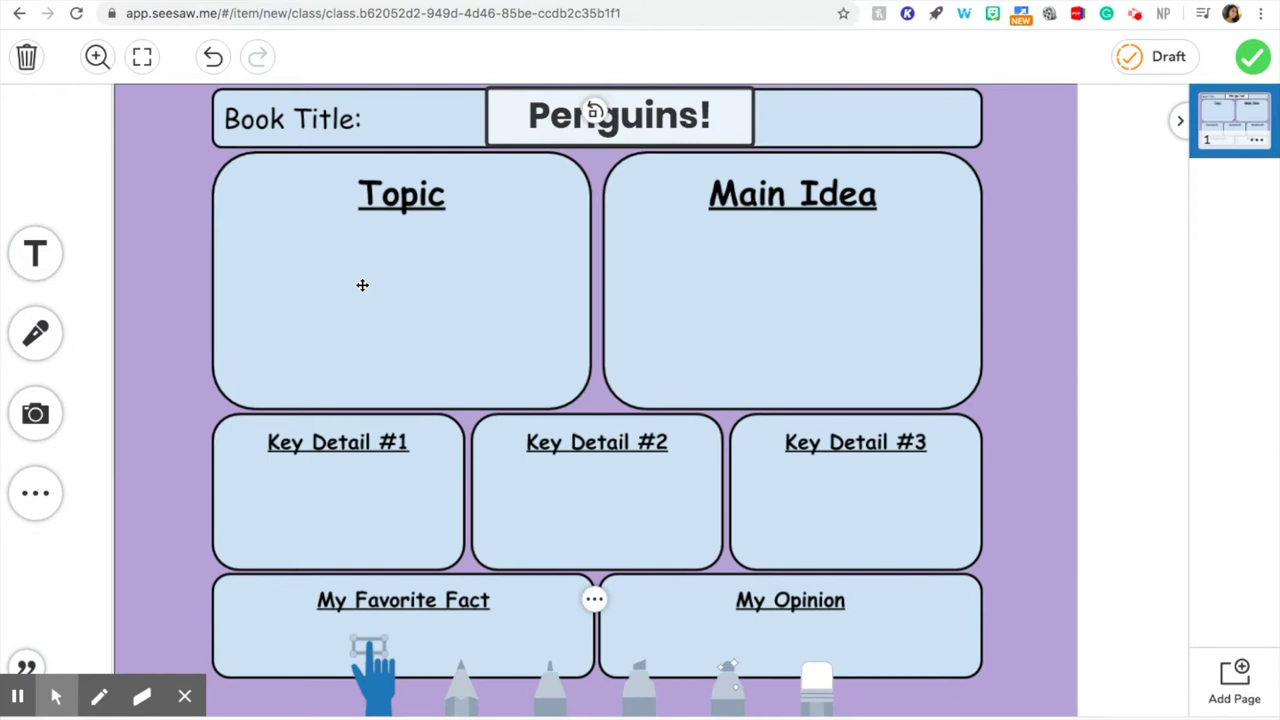
- Insert a penguin emoji into a new text box in the Topic area and shrink the box to fit
click(45, 250)
click(366, 256)
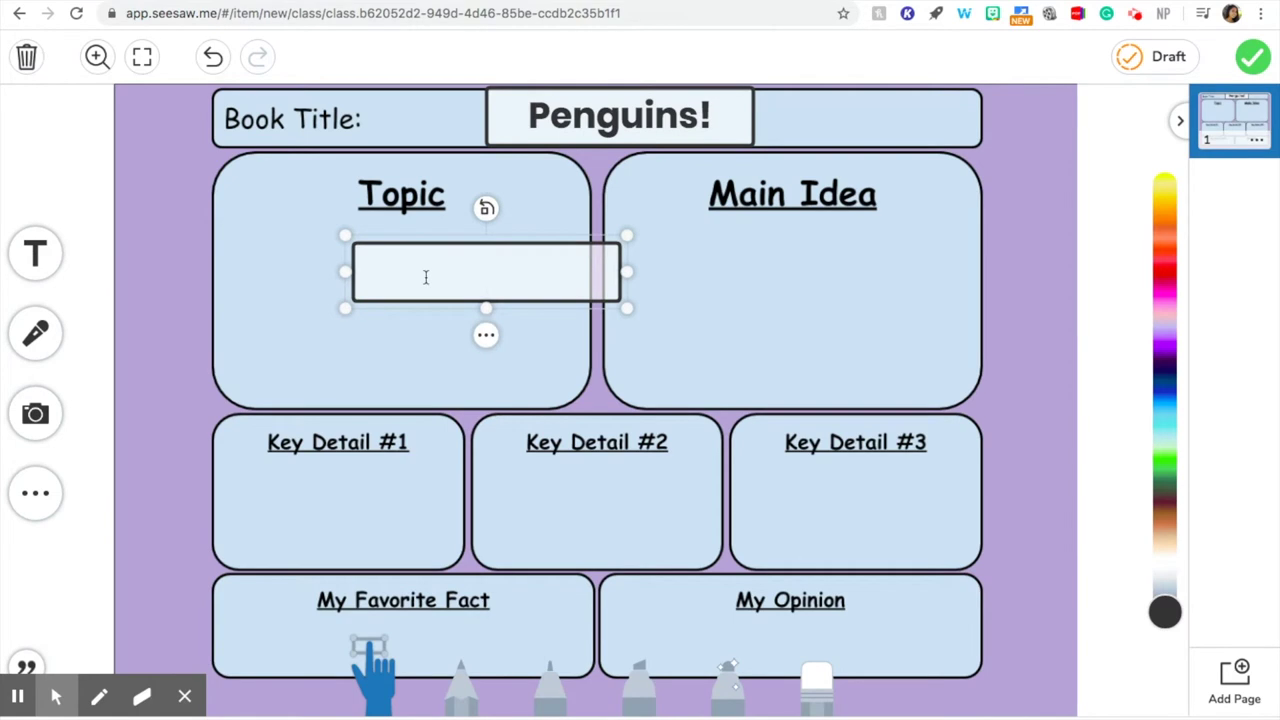
key(ctrl+super+space)
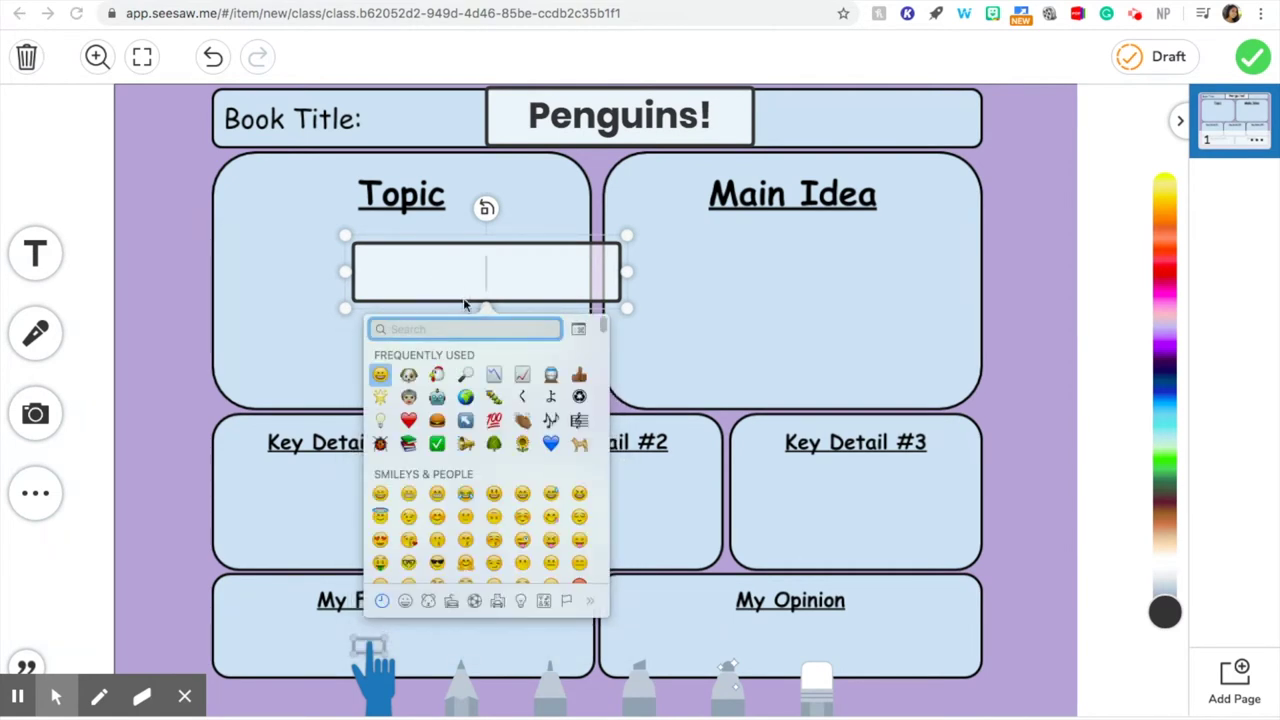
text(pengui)
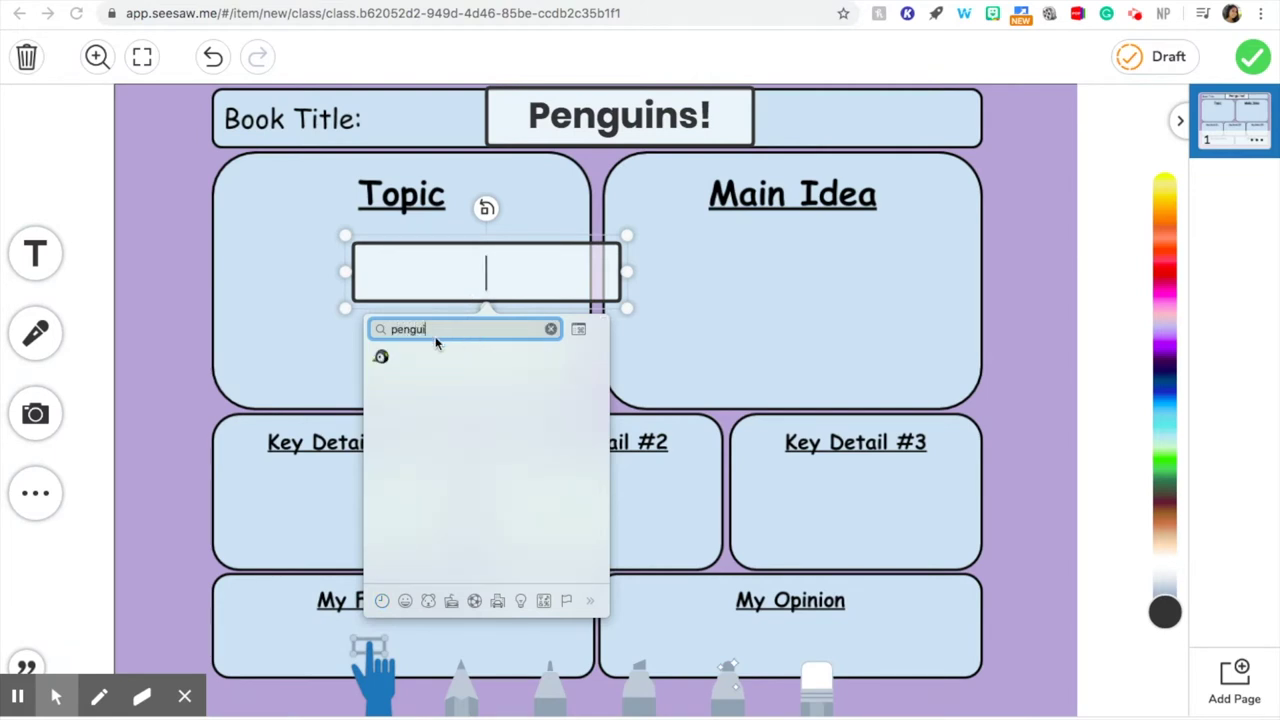
click(382, 356)
click(660, 272)
drag(622, 272, 400, 275)
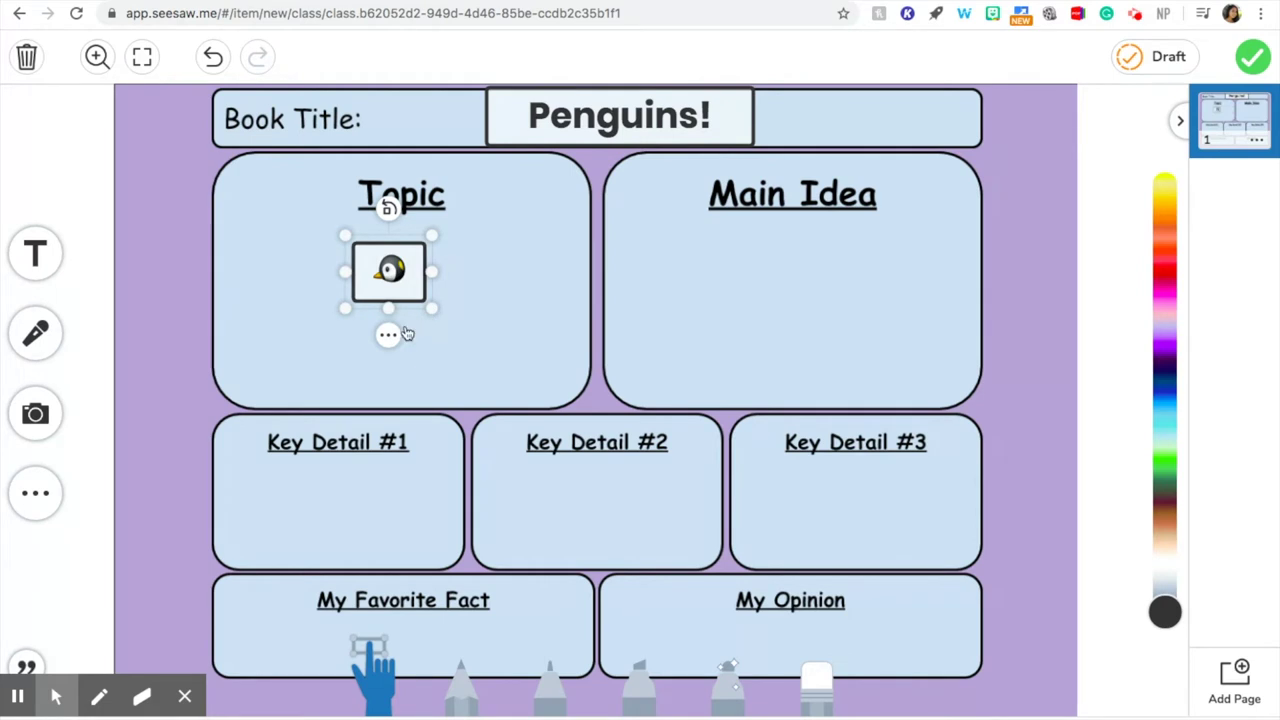
- Remove the penguin box's background and border, then duplicate it twice for three penguins
click(389, 334)
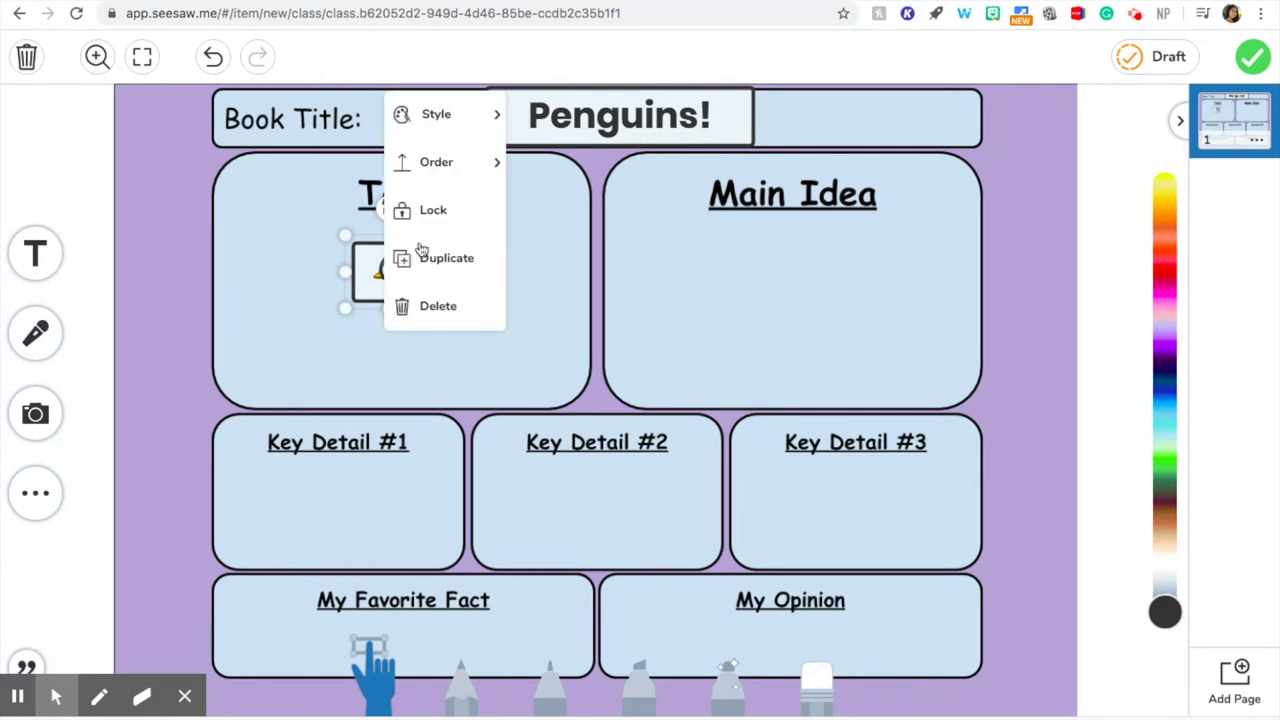
click(445, 116)
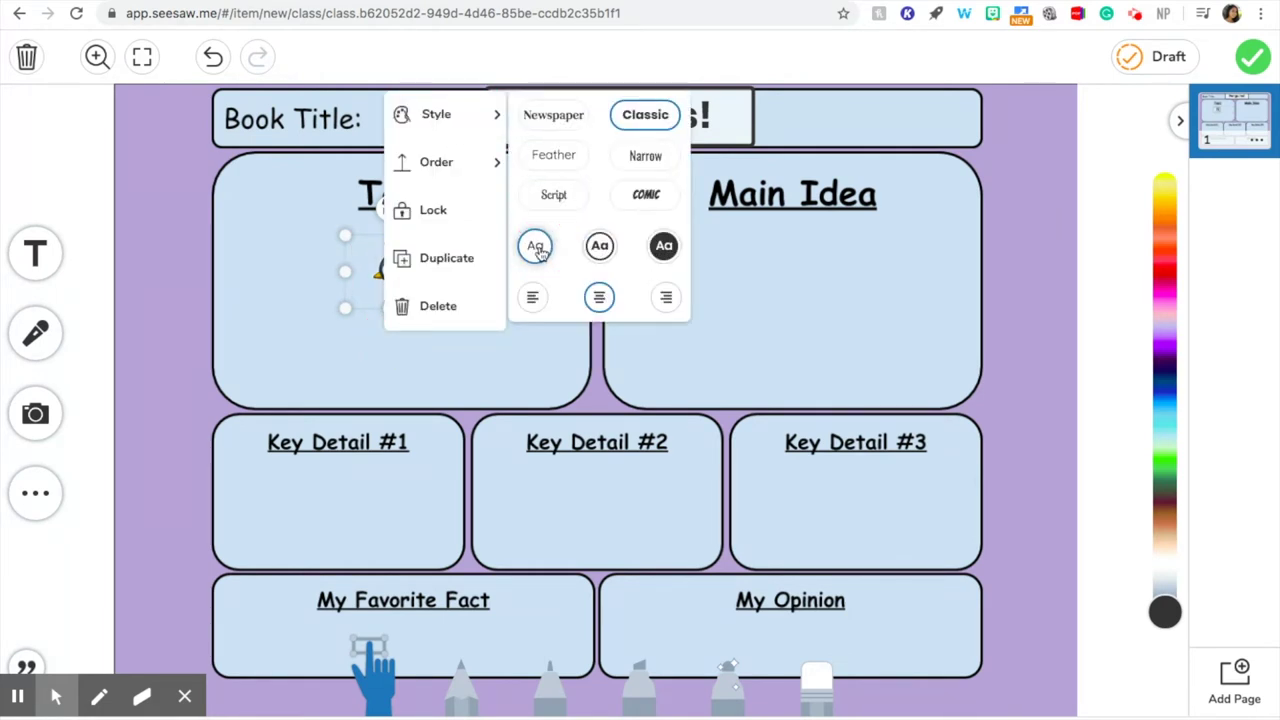
click(535, 245)
click(440, 258)
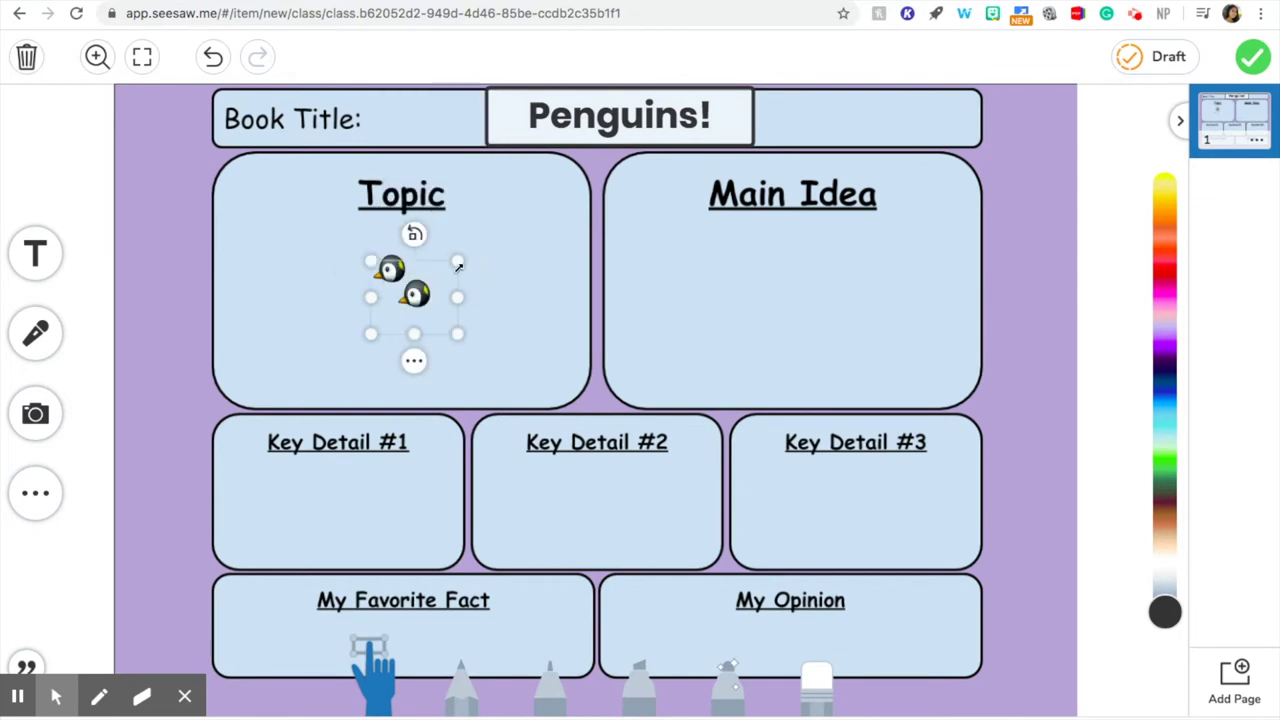
click(414, 360)
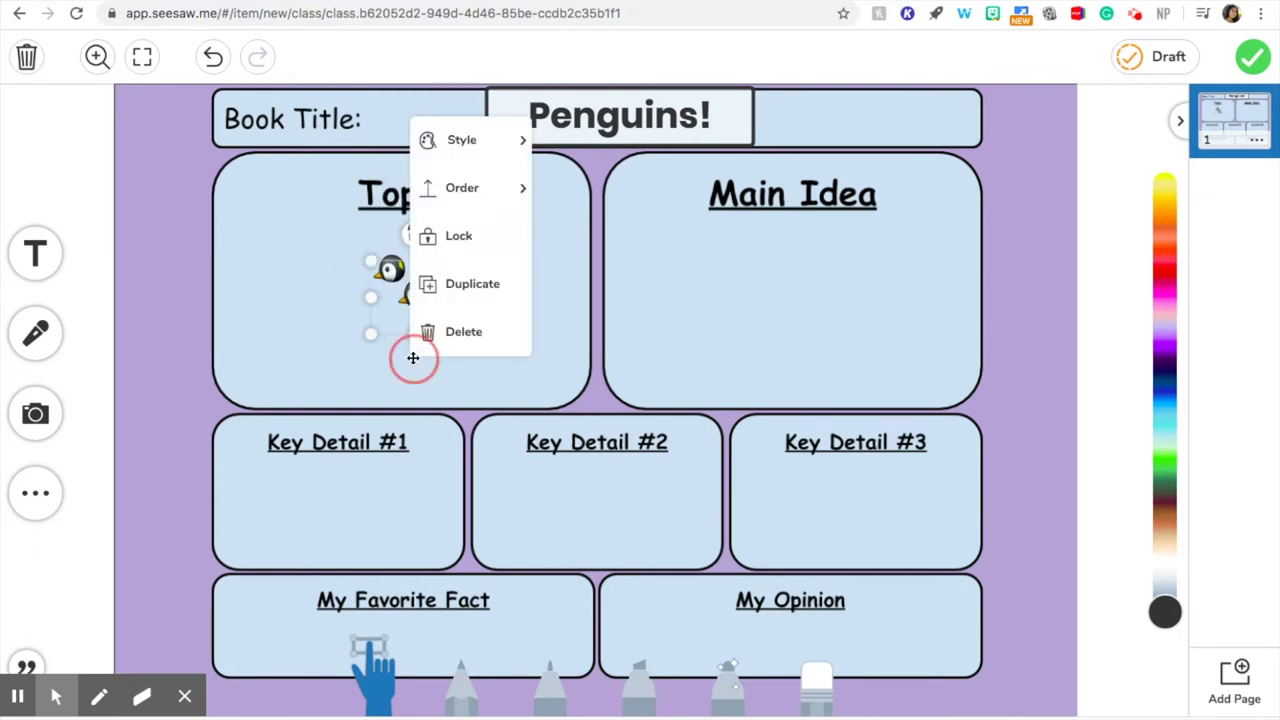
click(468, 276)
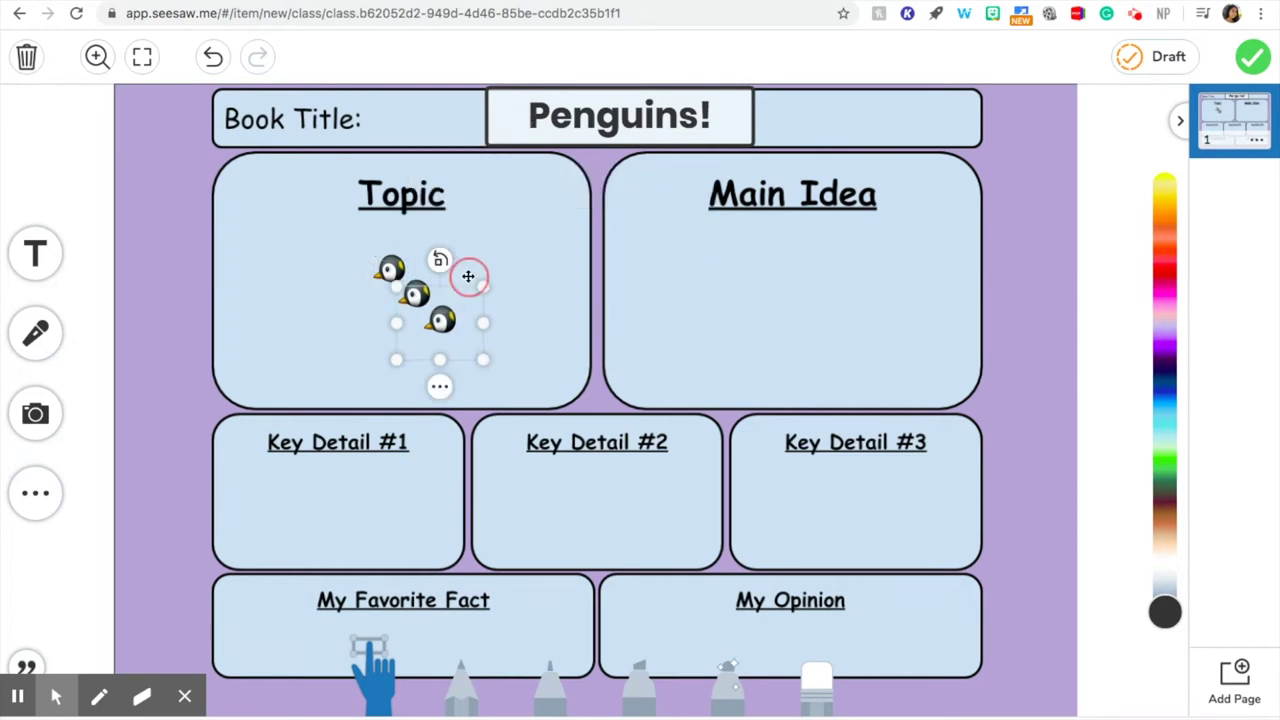
click(331, 317)
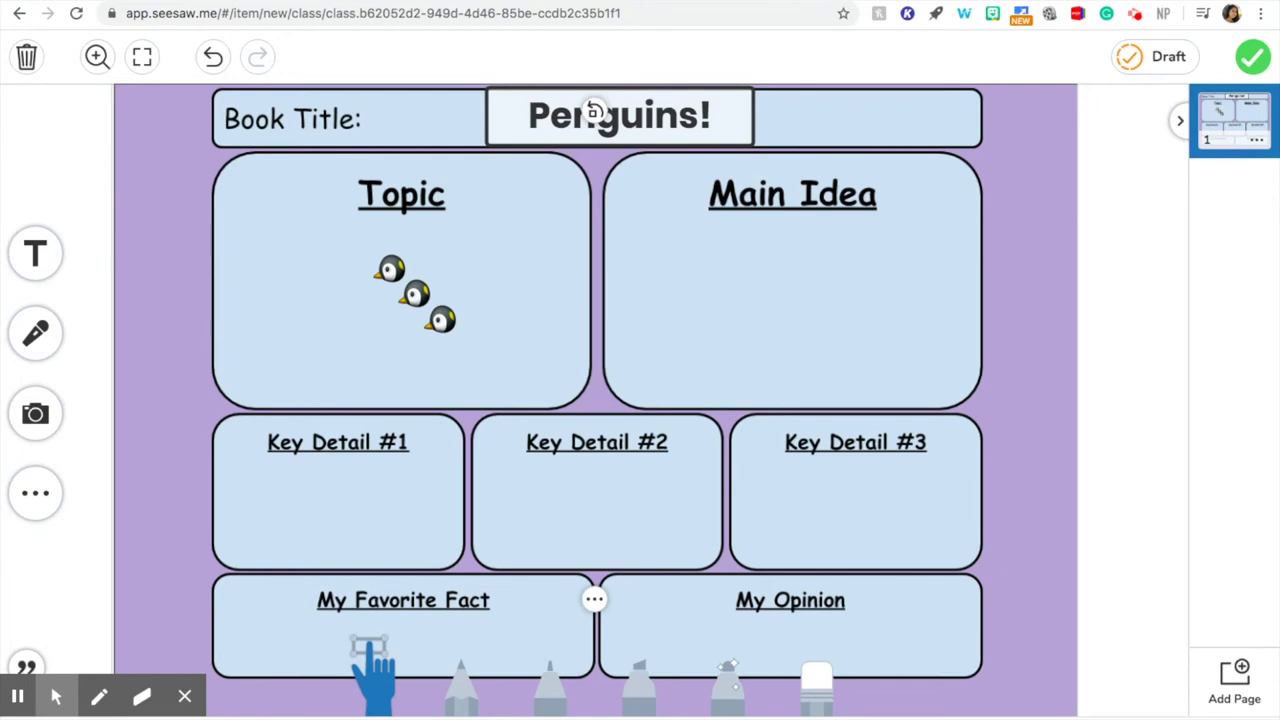
click(594, 112)
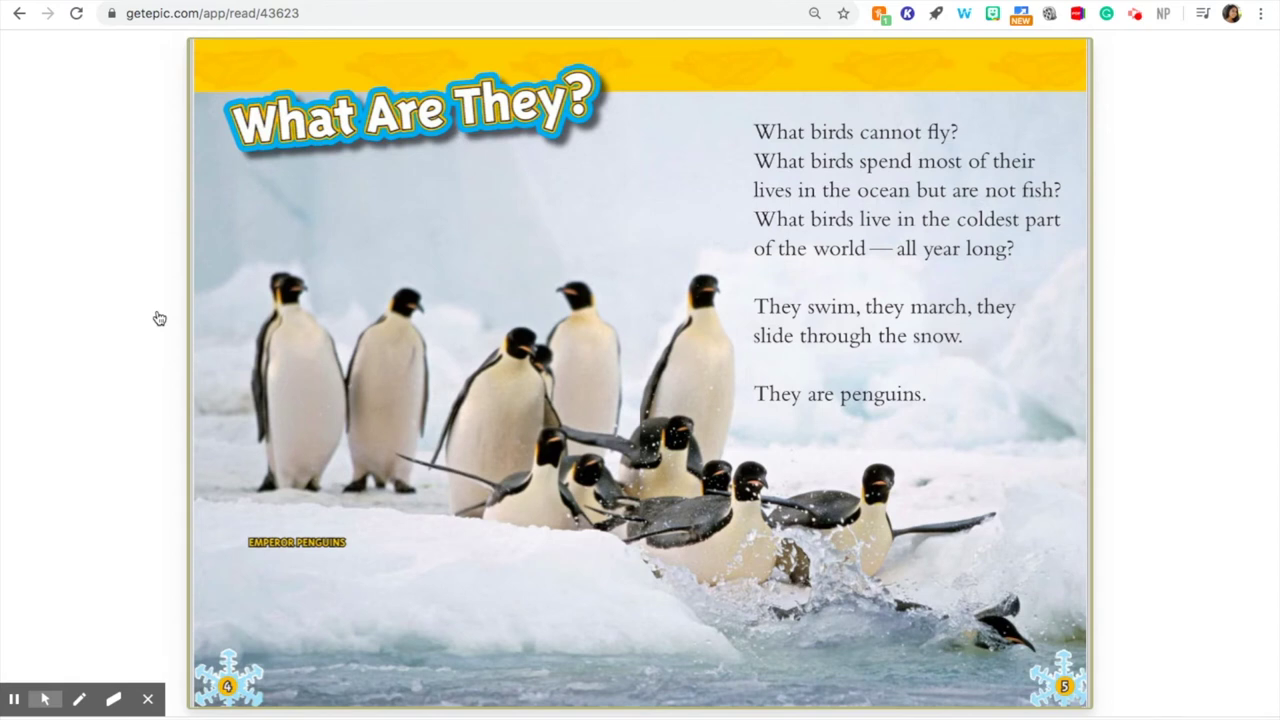
click(700, 184)
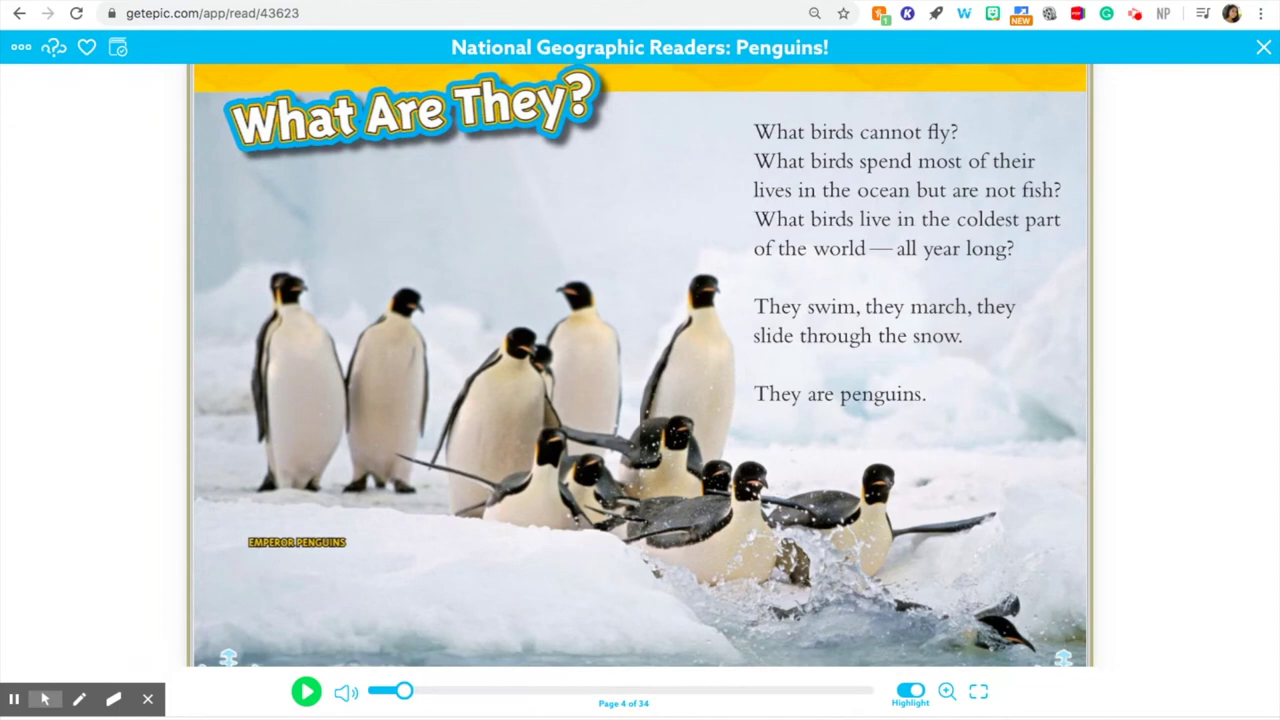
key(ctrl+Tab)
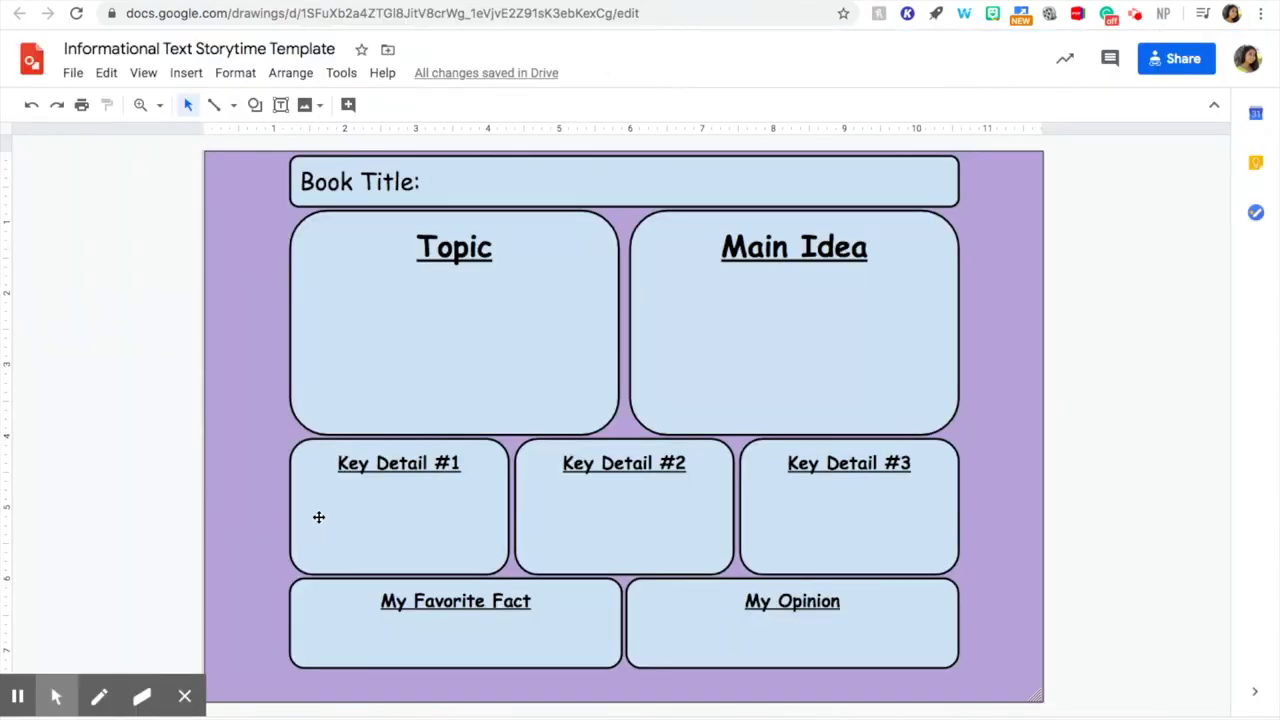
key(ctrl+Tab)
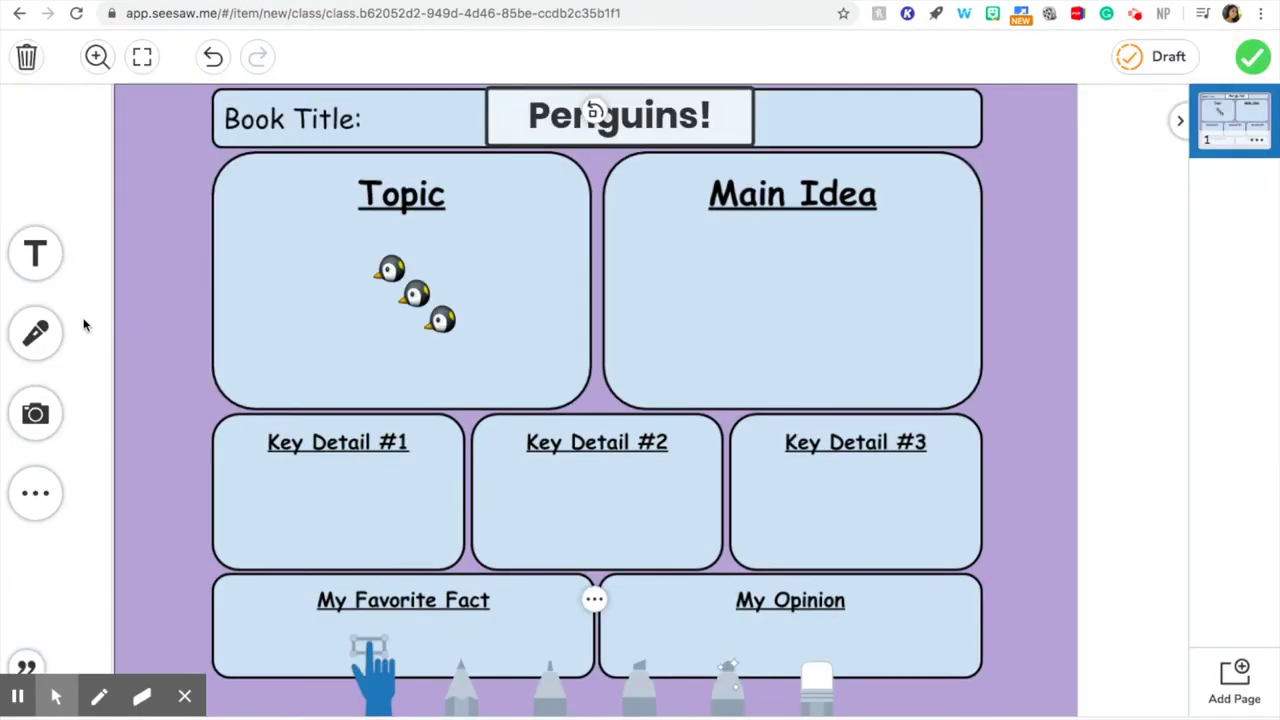
- Add a text box reading 'special' and place it in the Key Detail #1 box
click(50, 250)
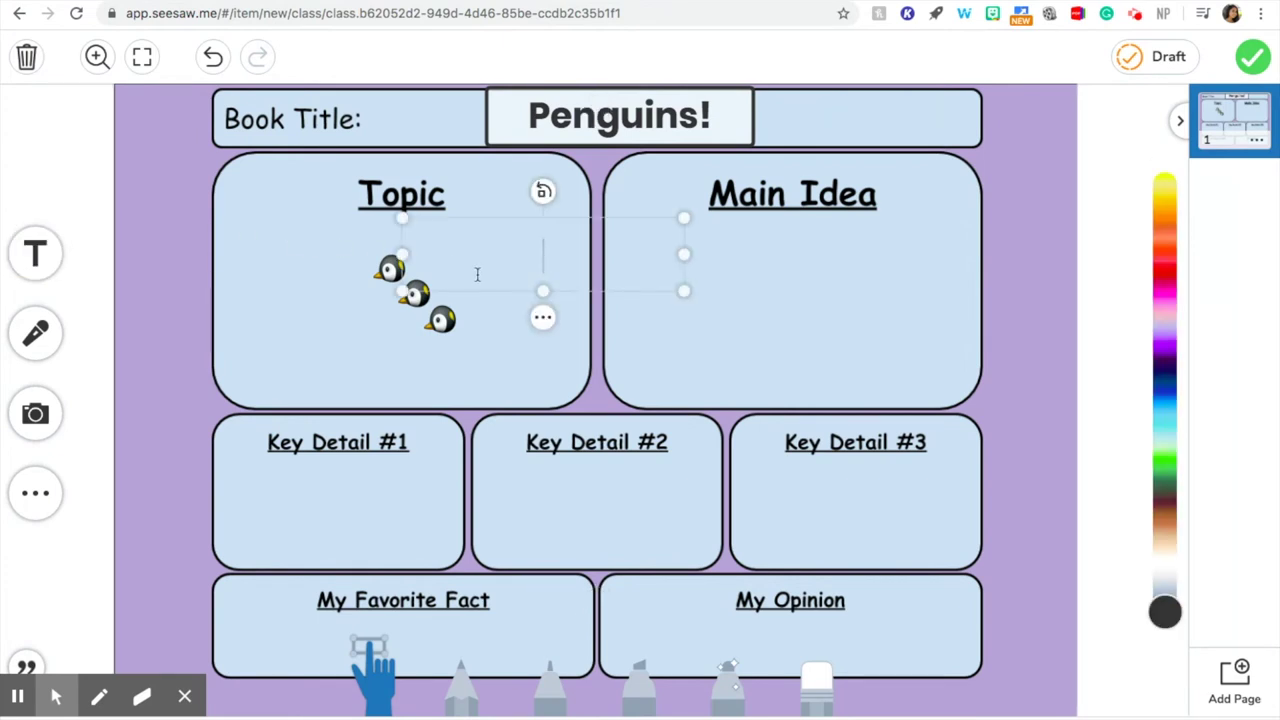
text(sp)
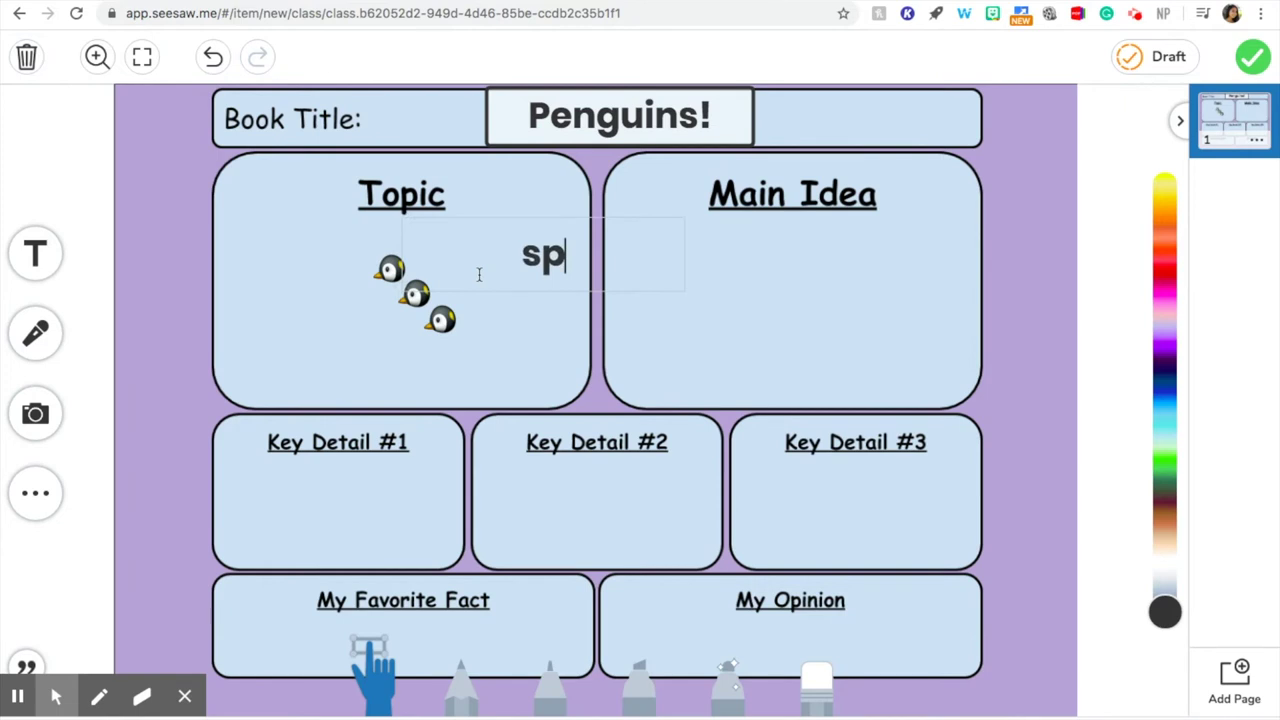
text(e)
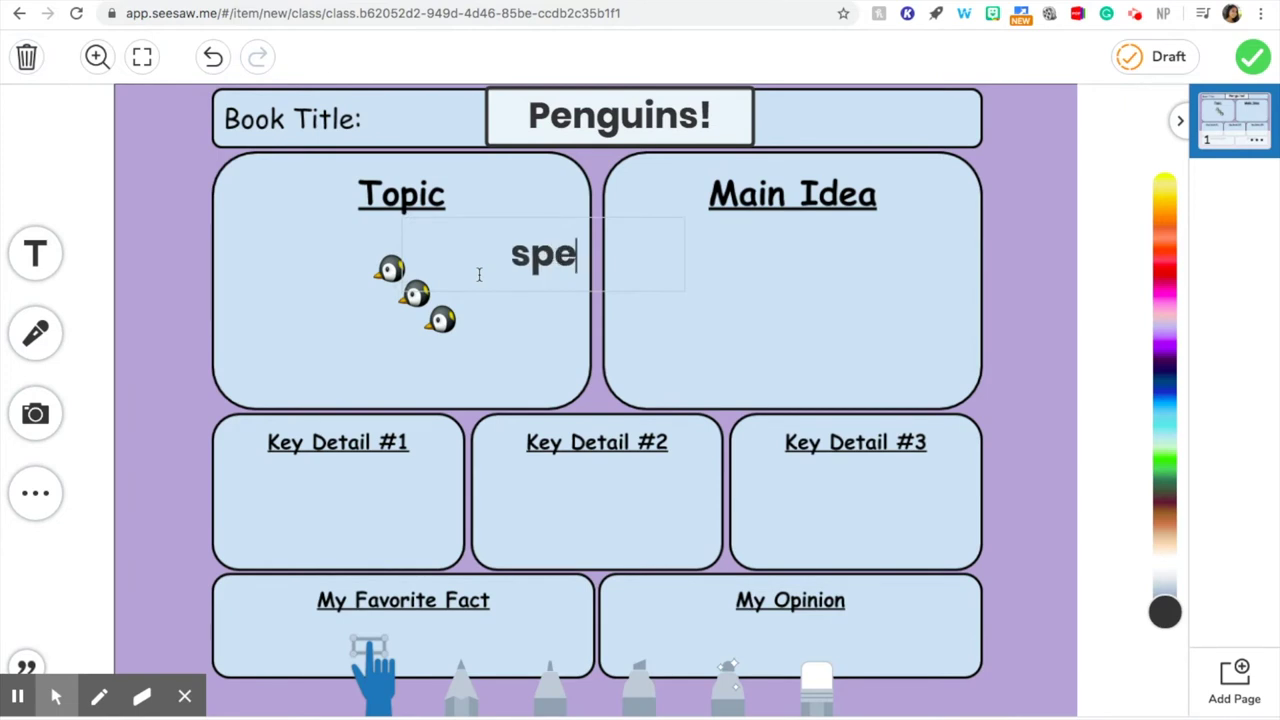
text(cial)
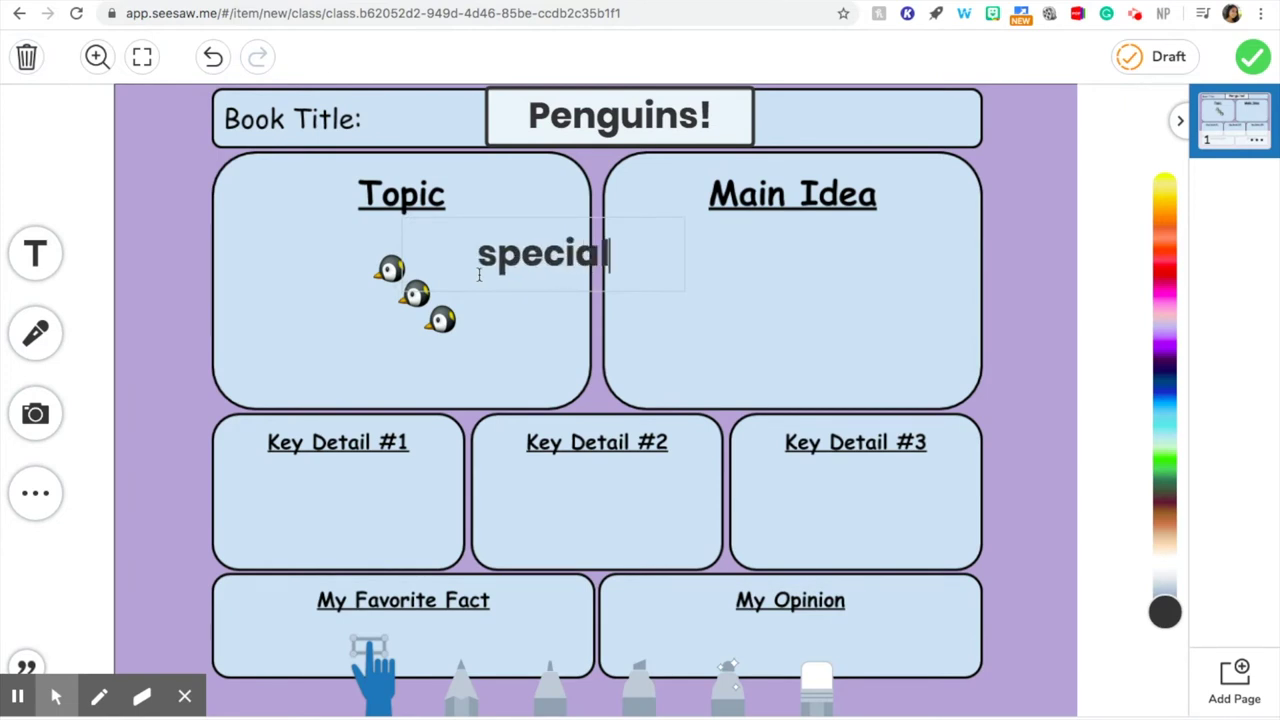
click(304, 327)
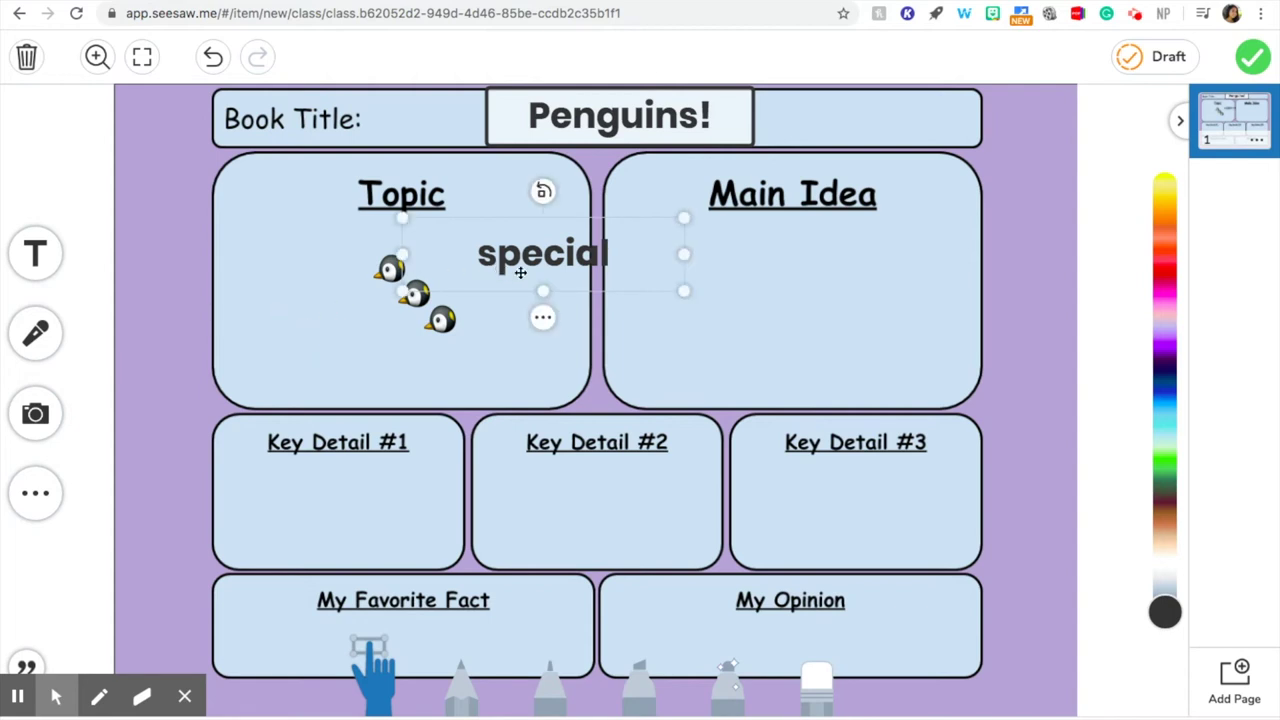
drag(540, 255, 343, 500)
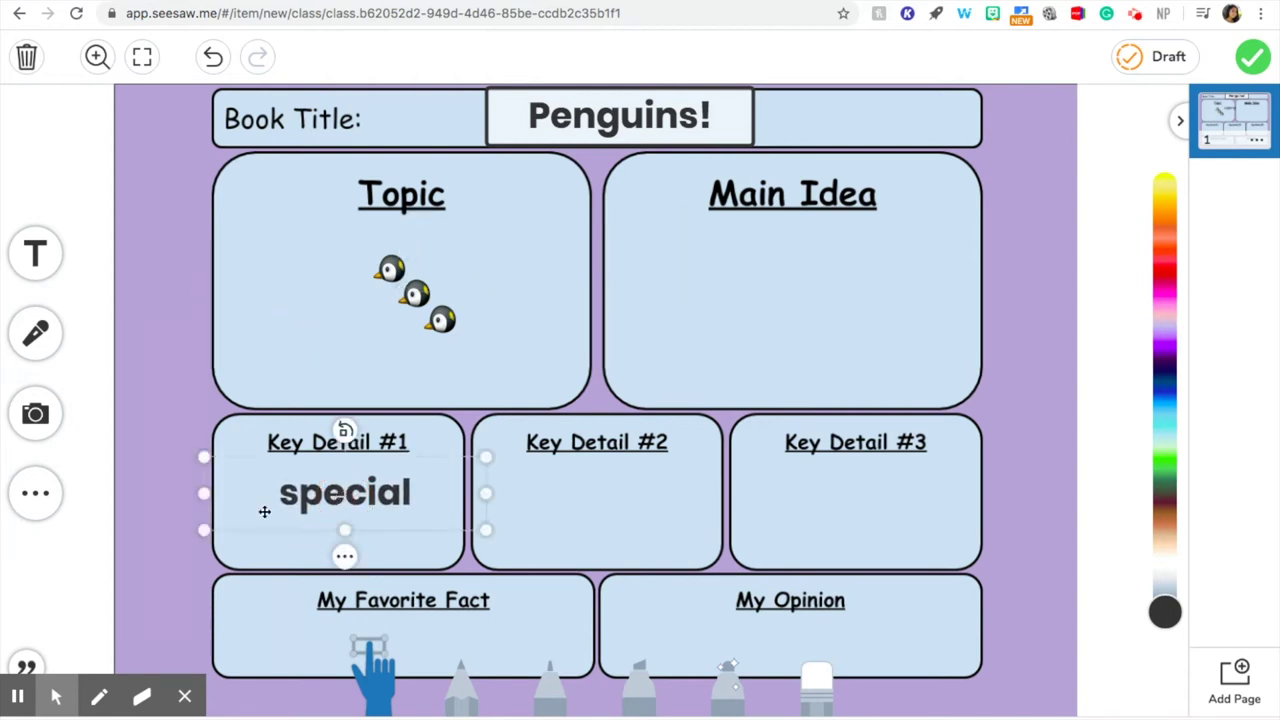
click(157, 528)
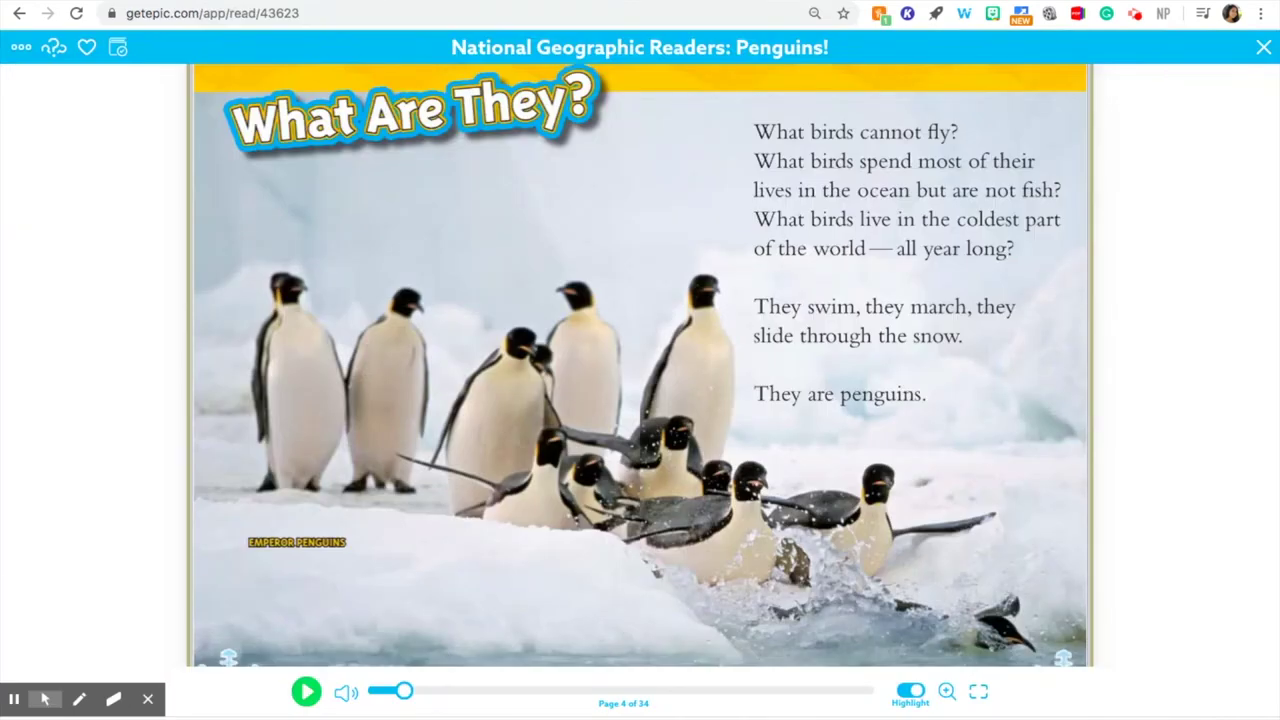
- Cycle tabs back to the book's Where Are They? map page, then on to the Google Drawings template
key(ctrl+Tab)
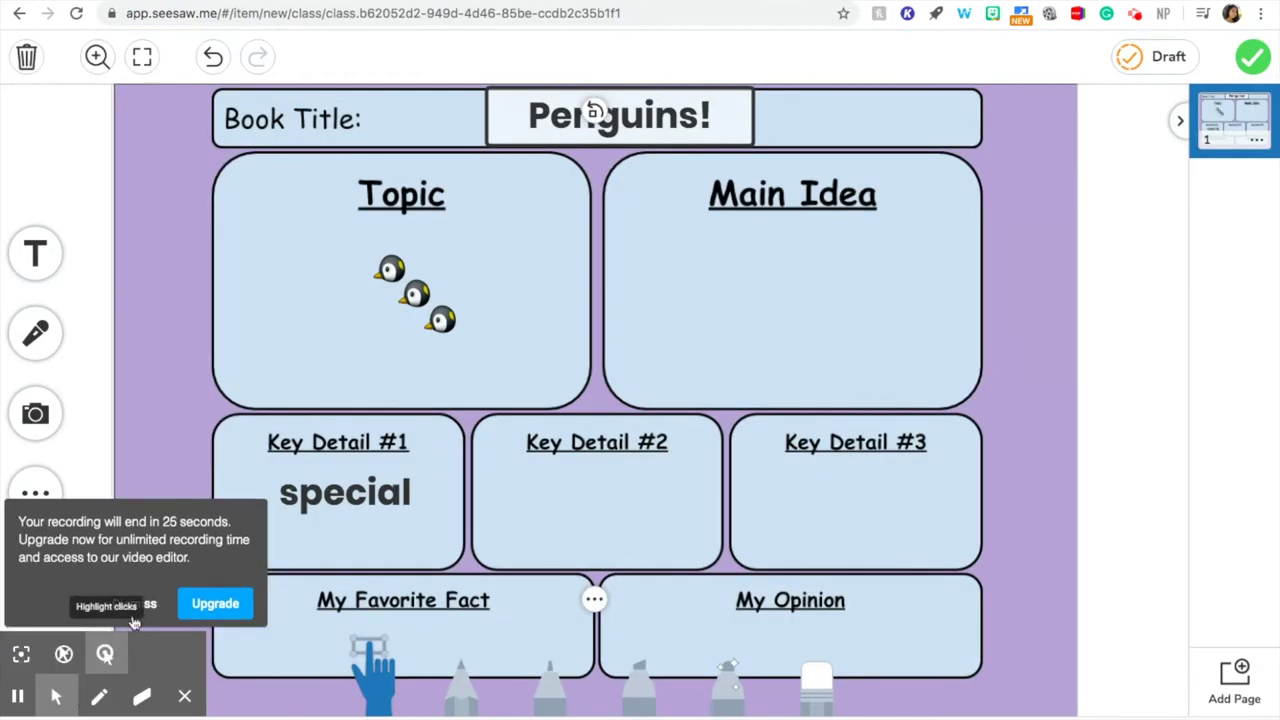
key(ctrl+Tab)
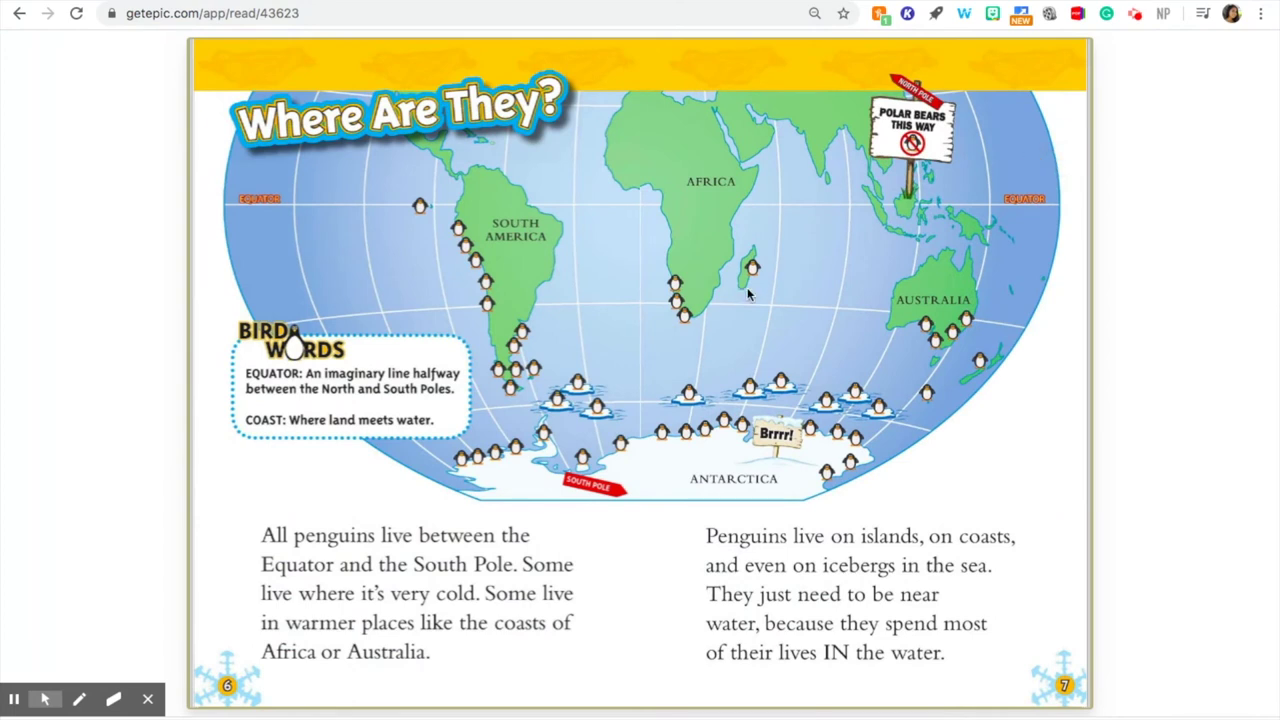
mouse_move(747, 287)
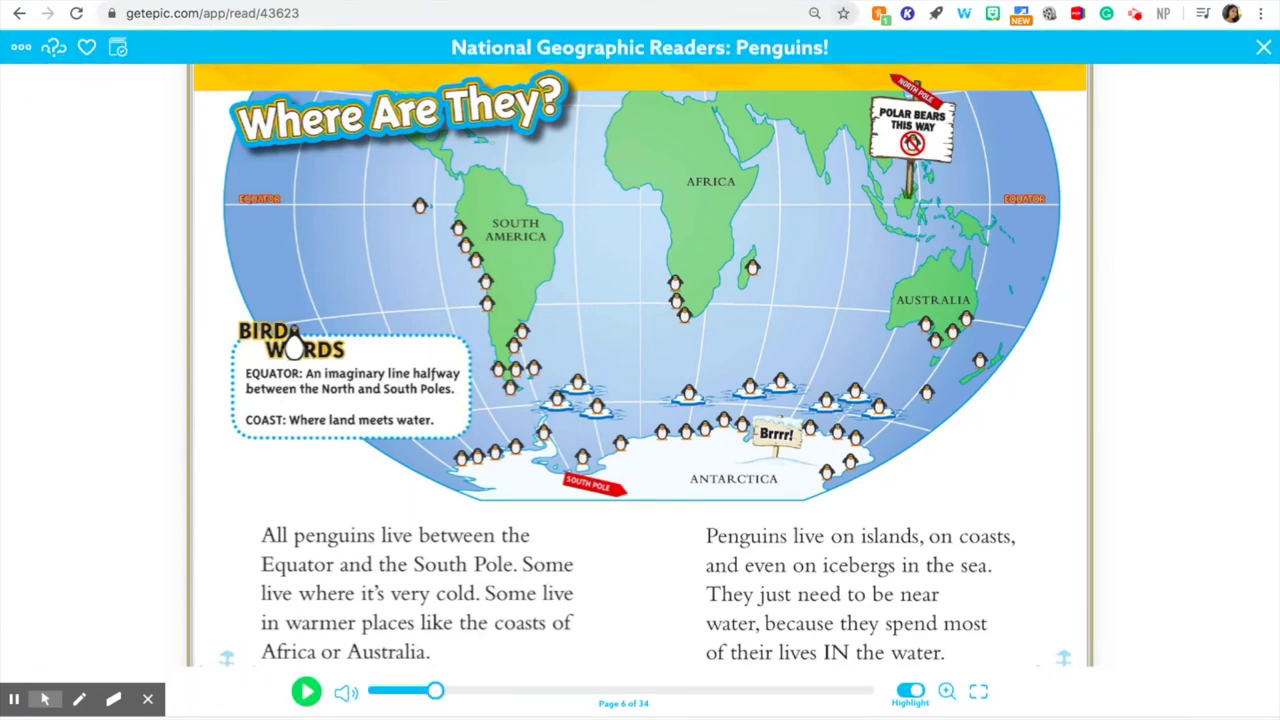
key(ctrl+Tab)
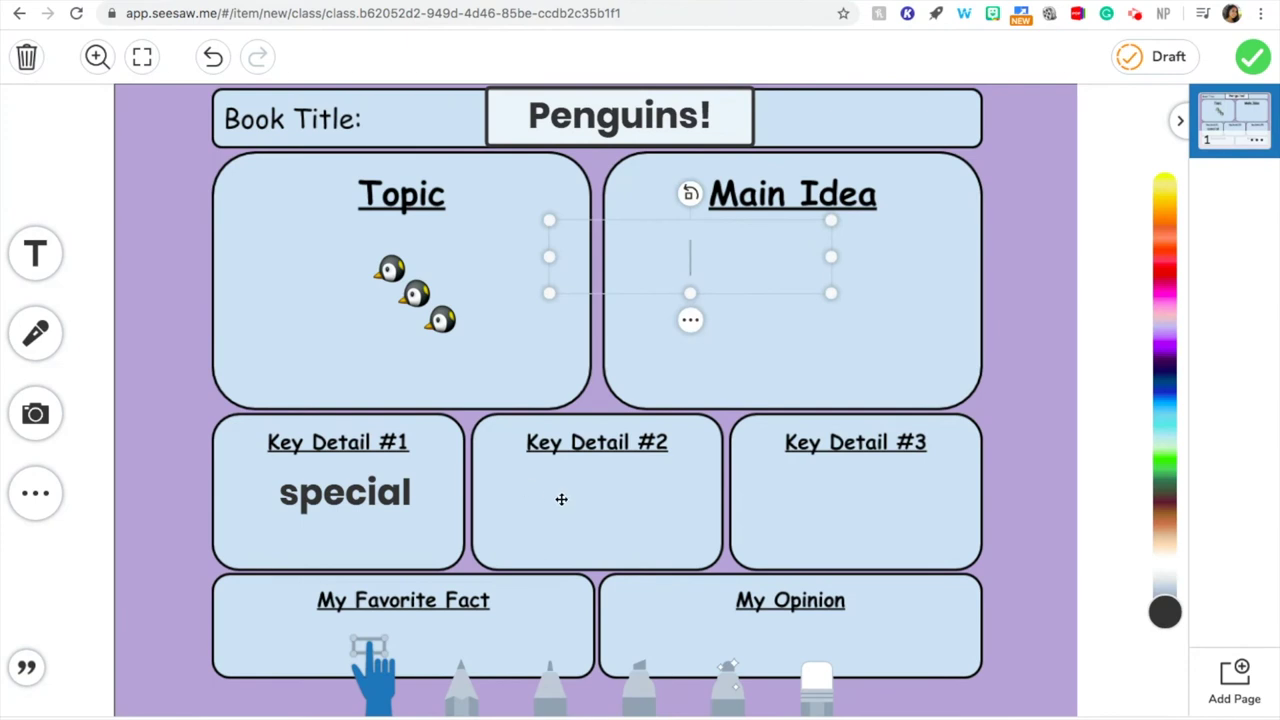
- Type 'south of the equator' and drag it into the Key Detail #2 box
text(so)
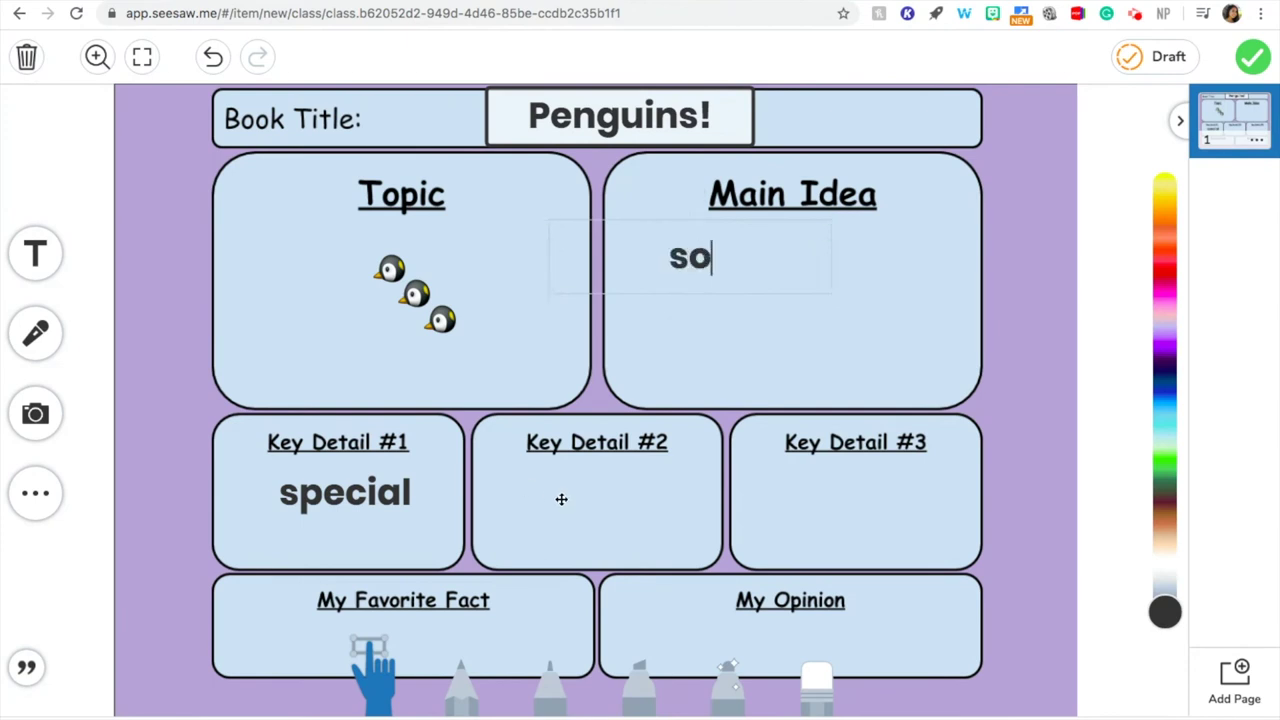
text(uth of the equator)
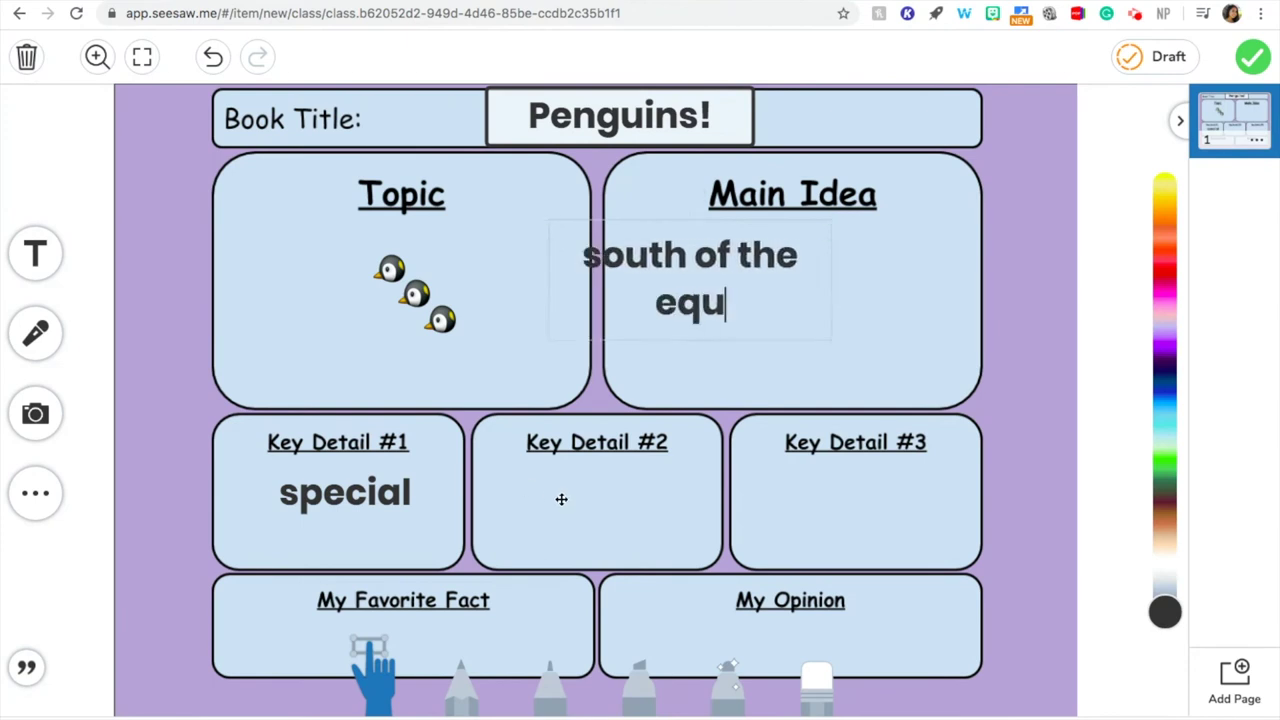
click(810, 528)
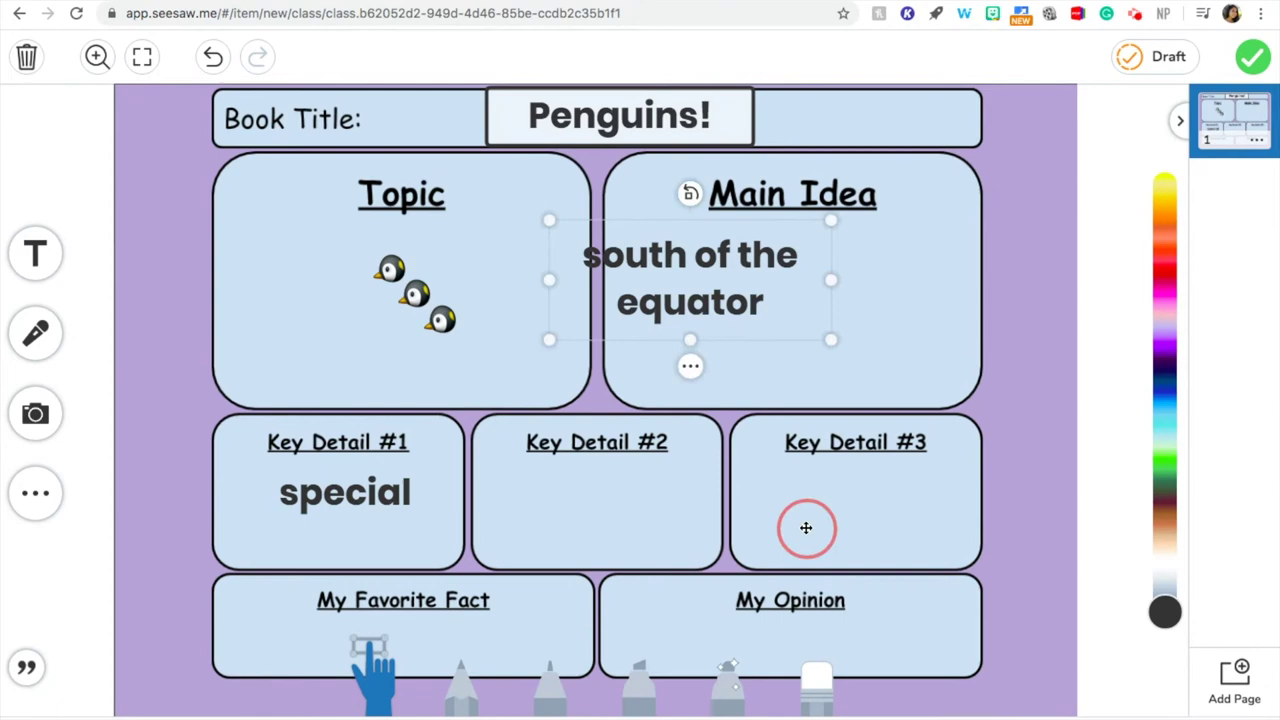
drag(737, 294, 637, 527)
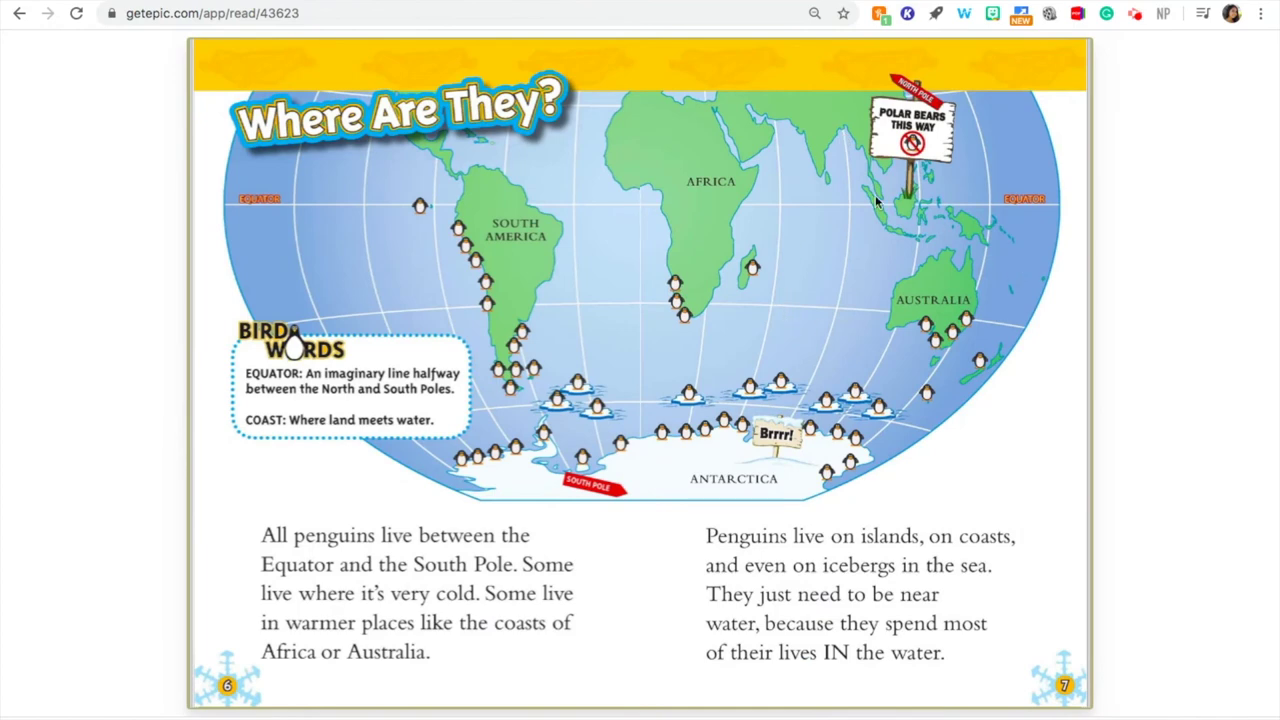
- Page Penguins! past A Chick Is Born to The Longest March spread, pages 22–23
click(1032, 218)
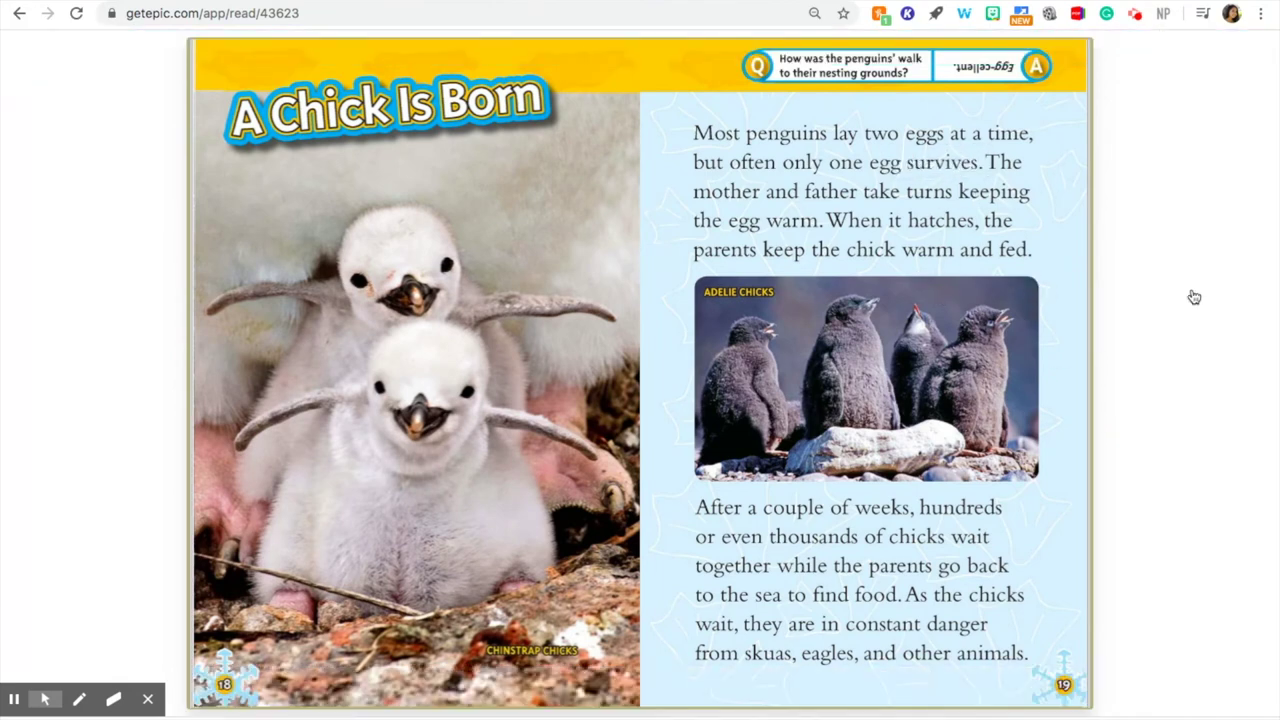
click(1194, 297)
click(1194, 297)
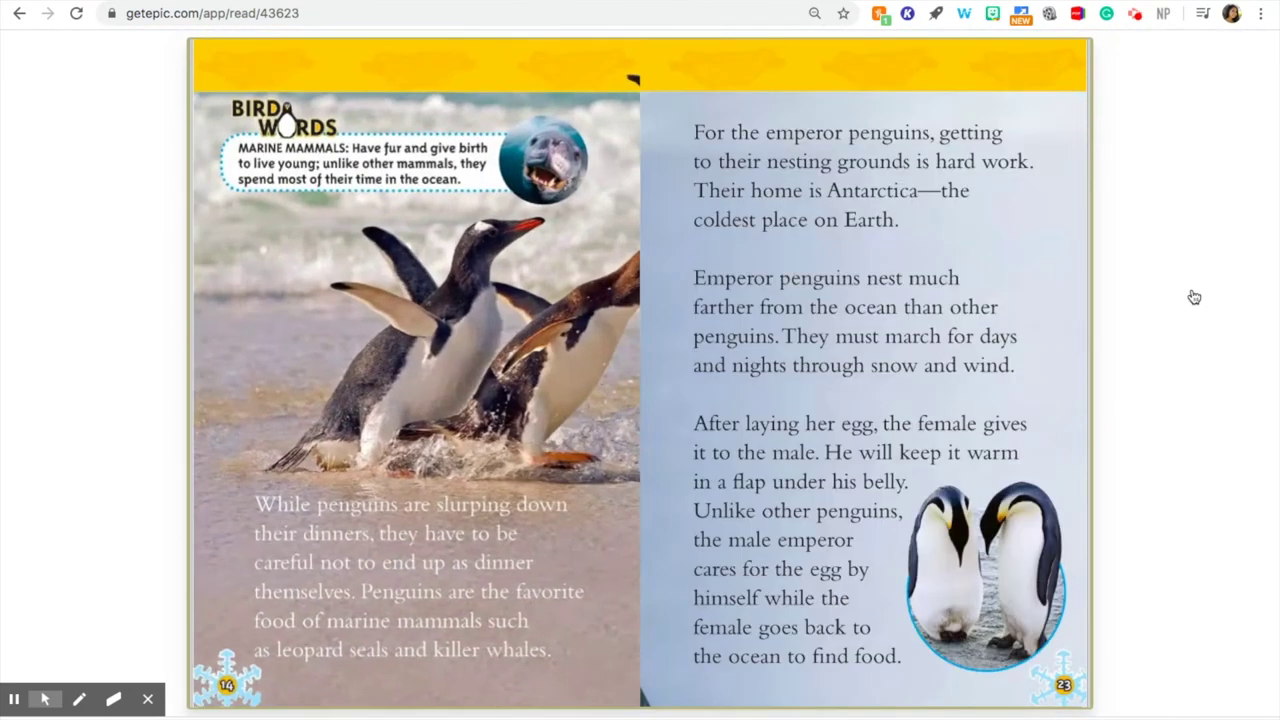
click(1194, 297)
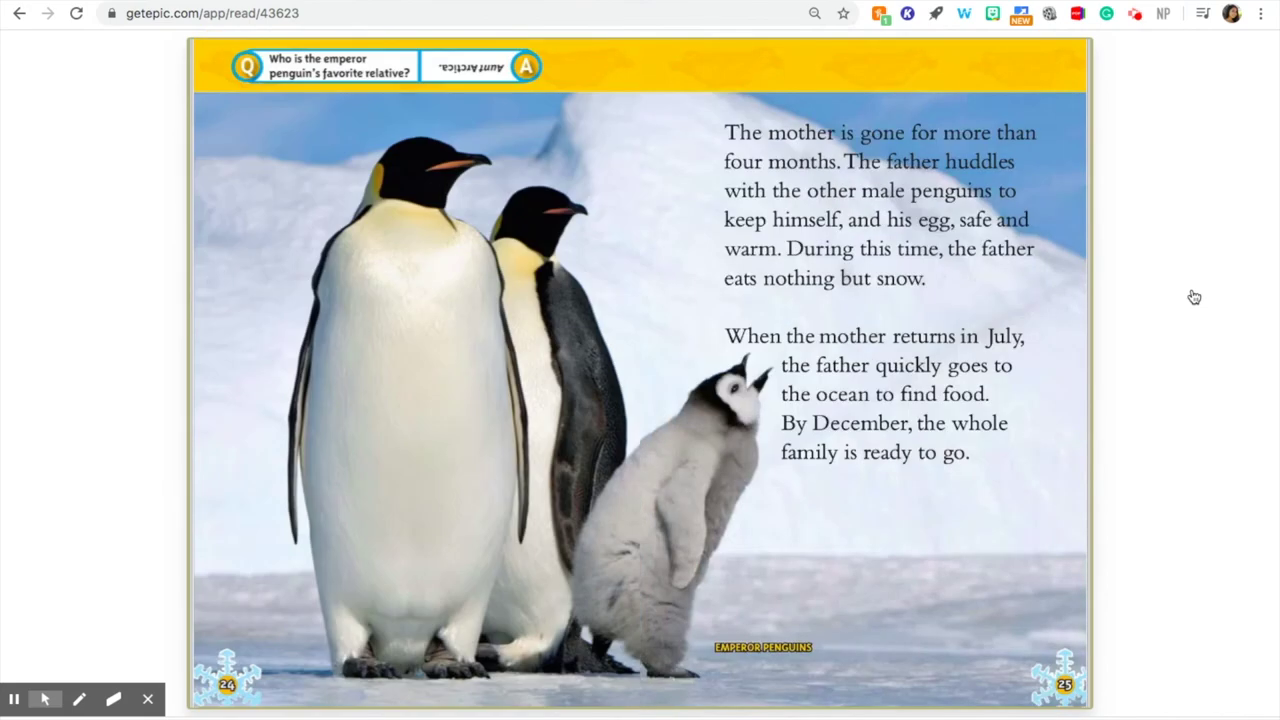
key(Left)
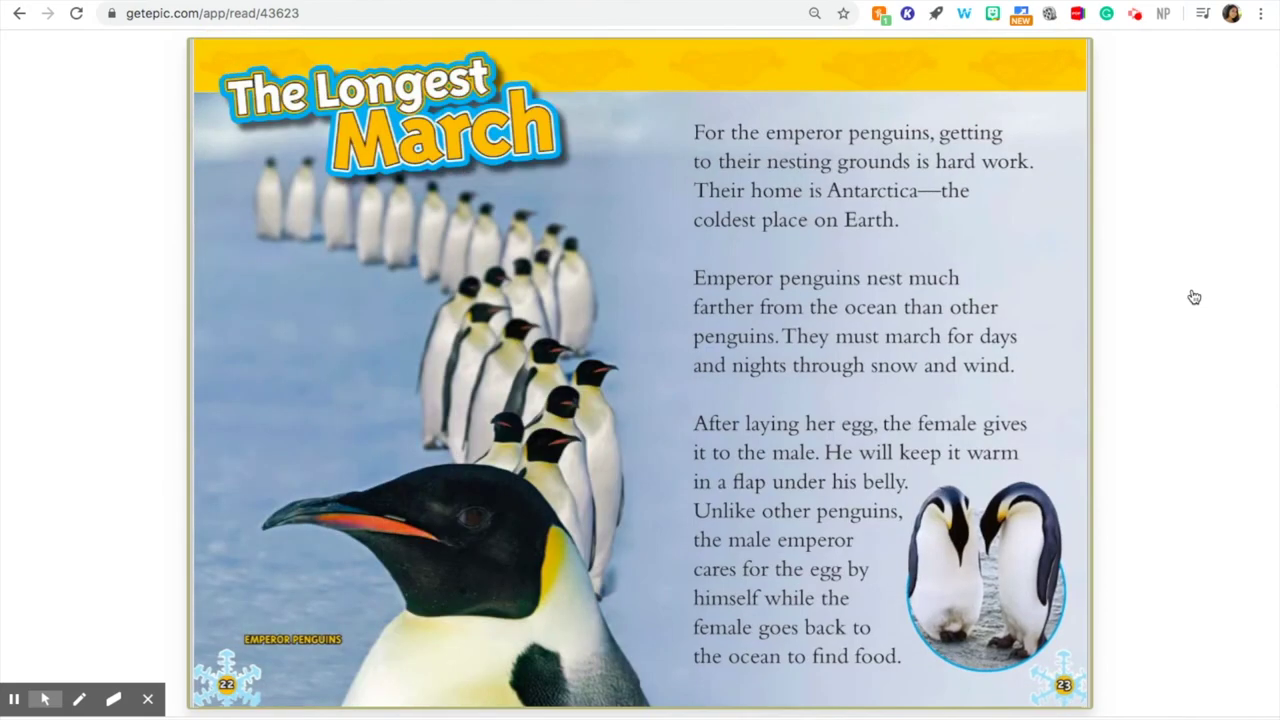
key(Left)
key(super+Tab)
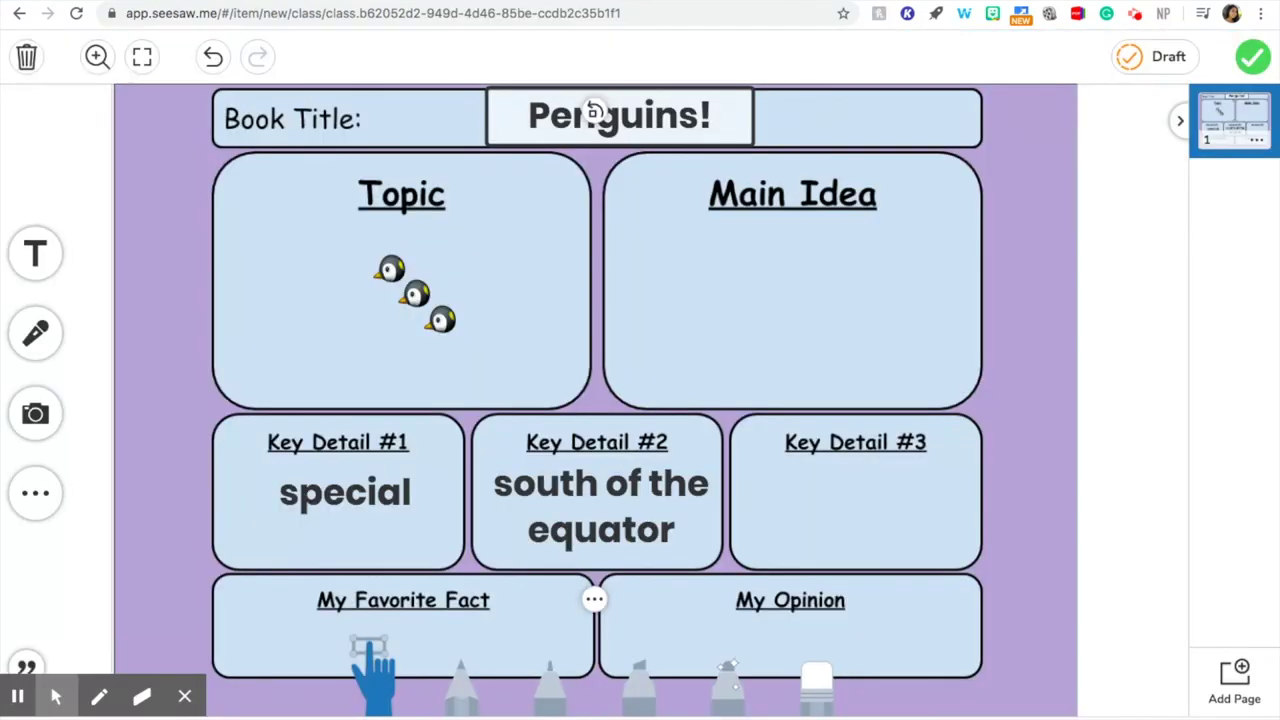
- Type 'parents take turns' and drop it into the Key Detail #3 box
text(p)
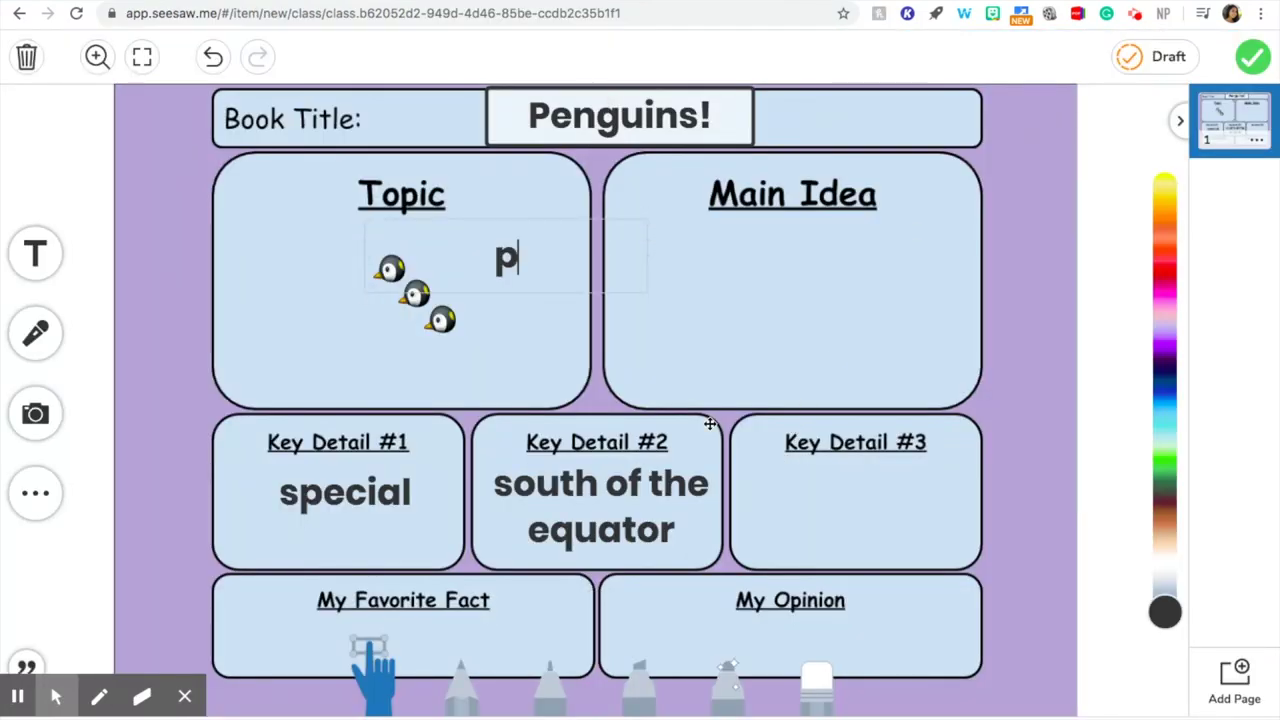
text(arents take turns)
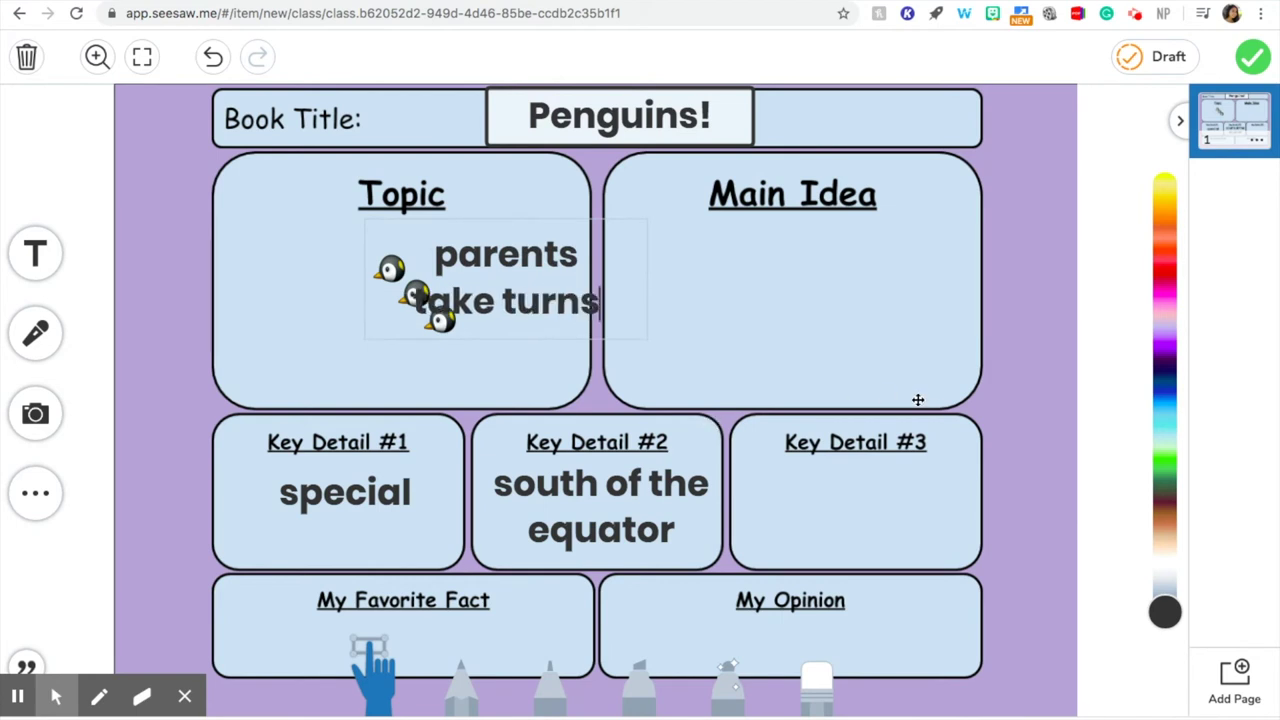
click(867, 341)
drag(535, 266, 875, 487)
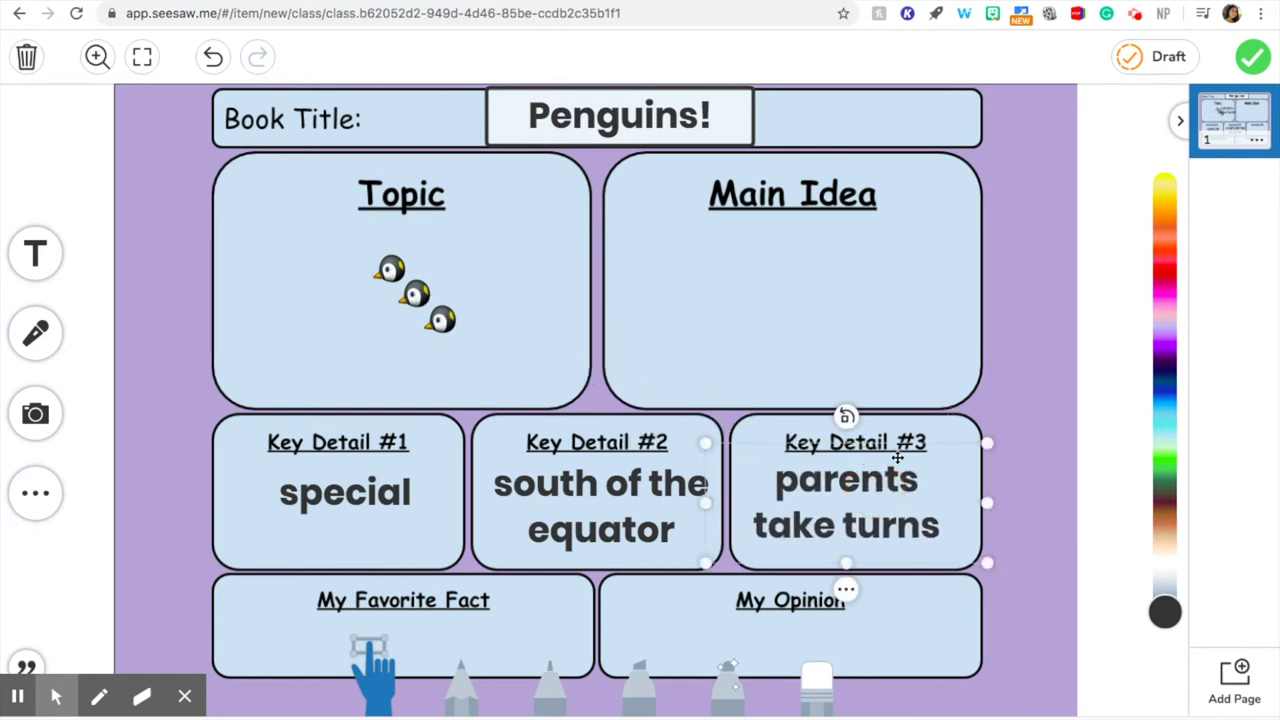
click(998, 366)
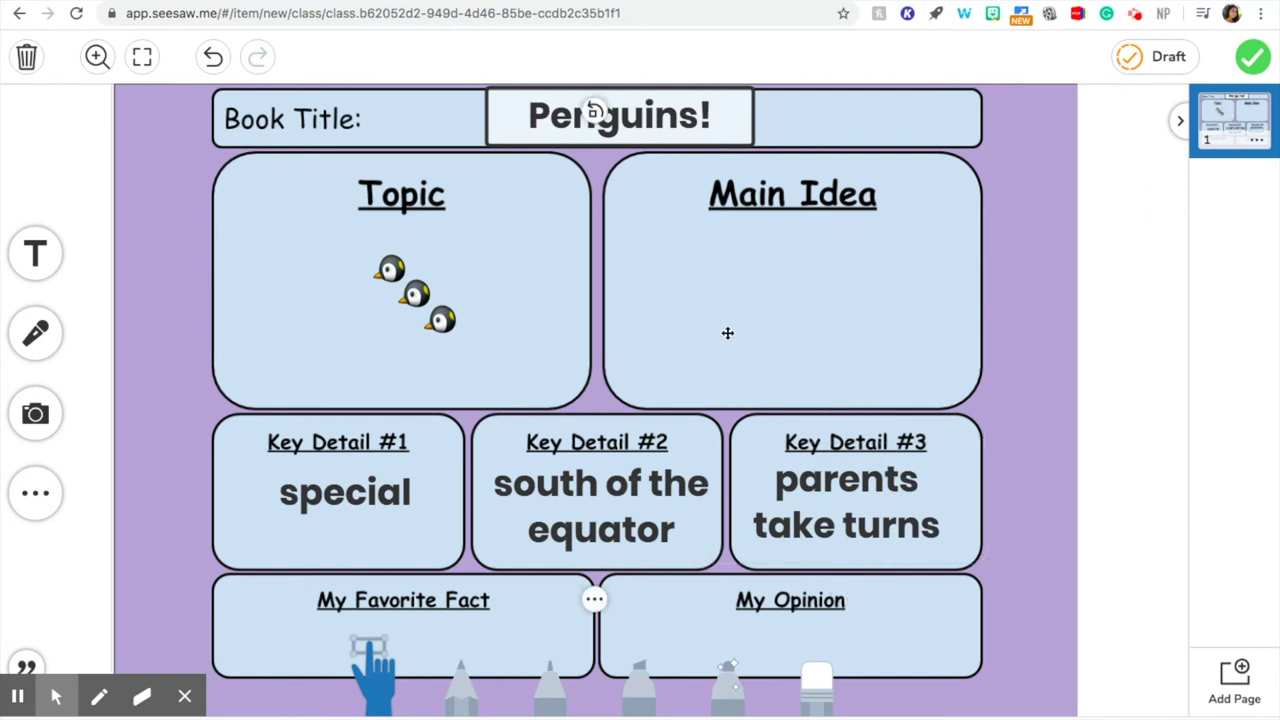
click(377, 493)
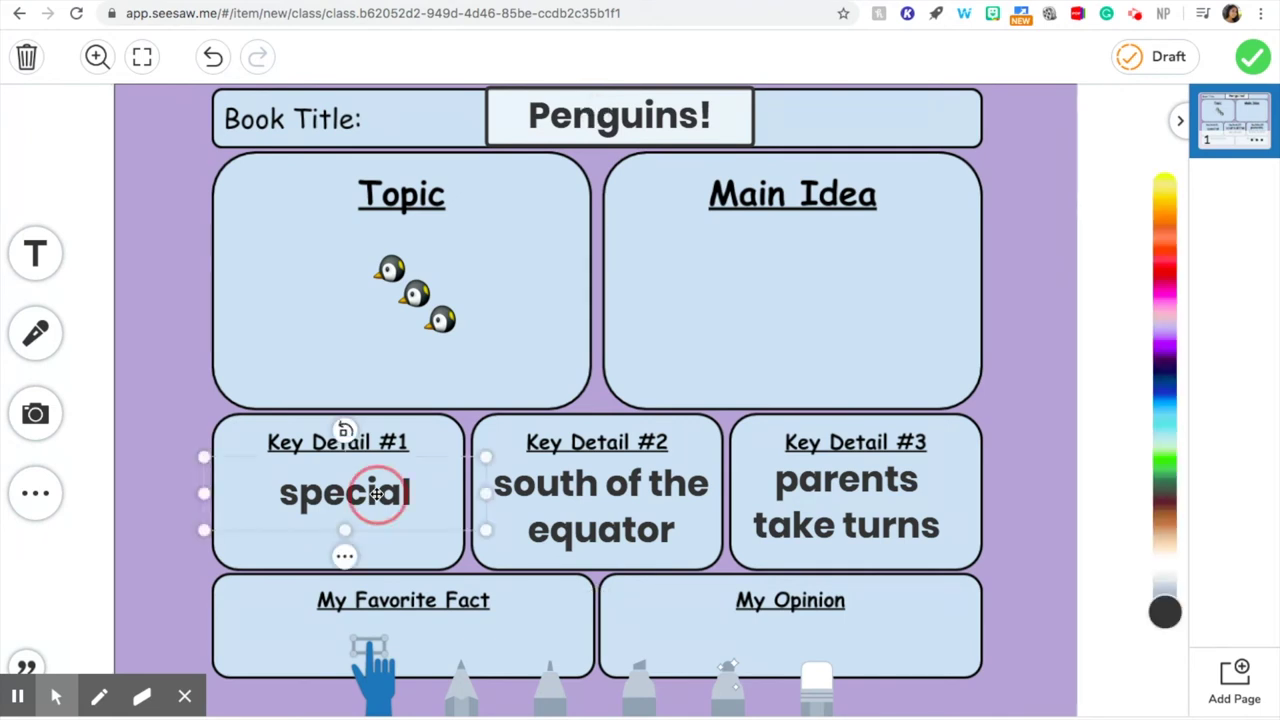
- Drag 'special' from Key Detail #1 up into Main Idea and review the placed text boxes
click(160, 503)
drag(355, 496, 805, 245)
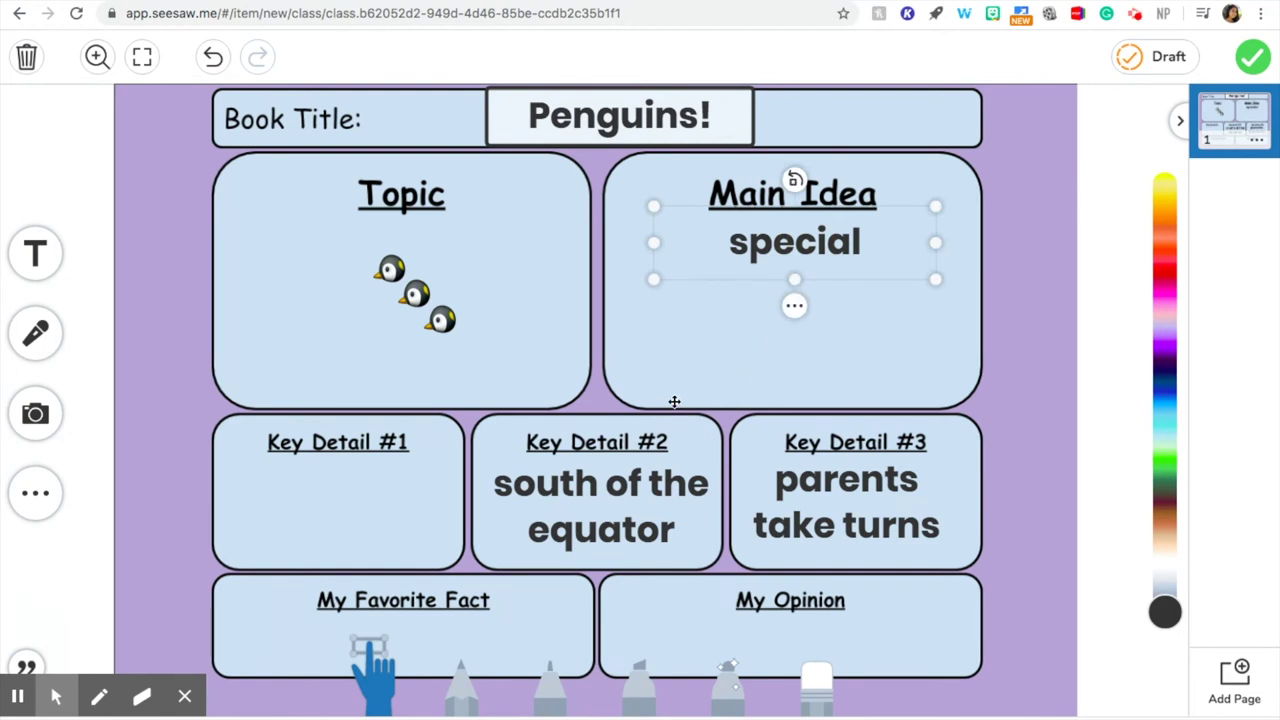
click(602, 522)
click(803, 262)
click(632, 478)
click(752, 325)
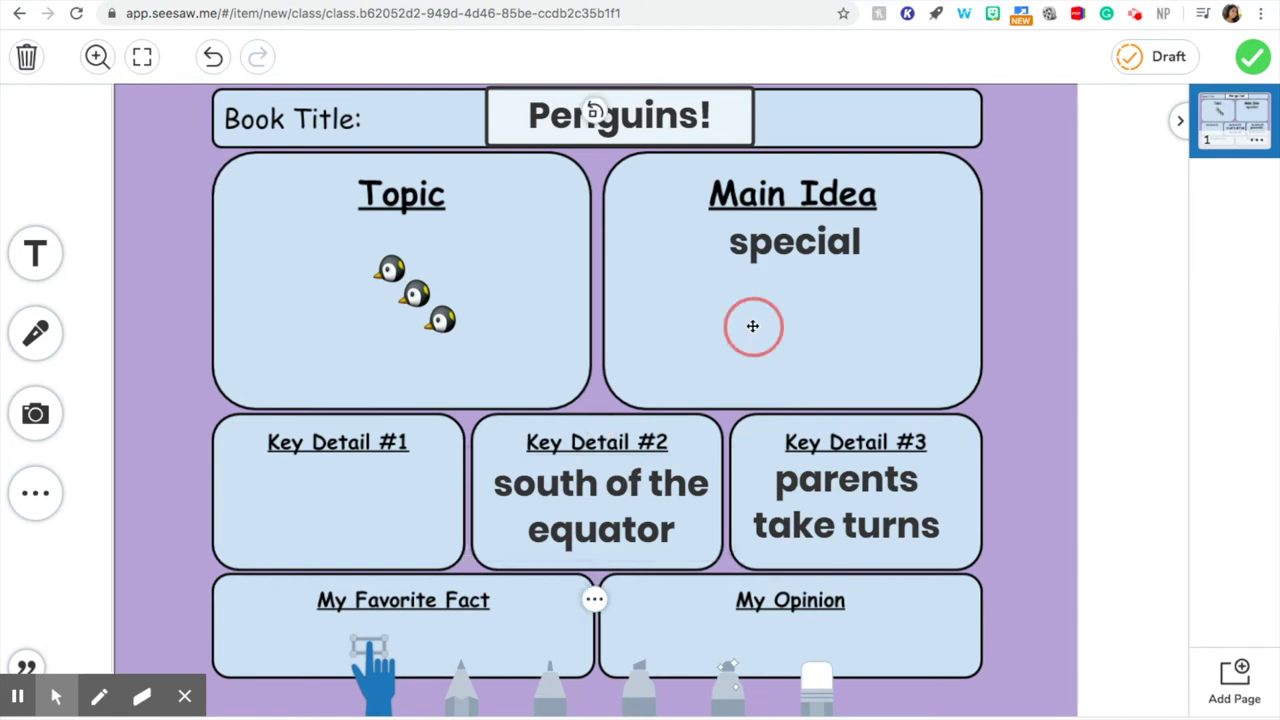
click(805, 519)
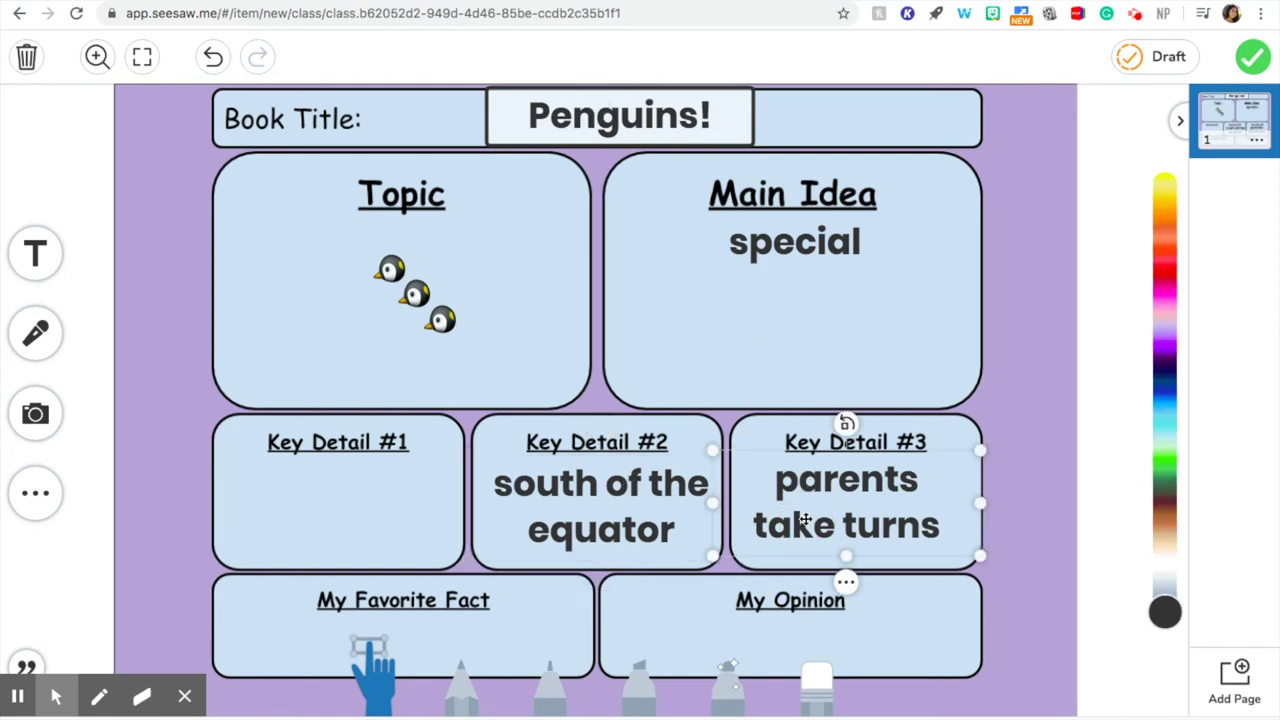
click(744, 275)
click(321, 545)
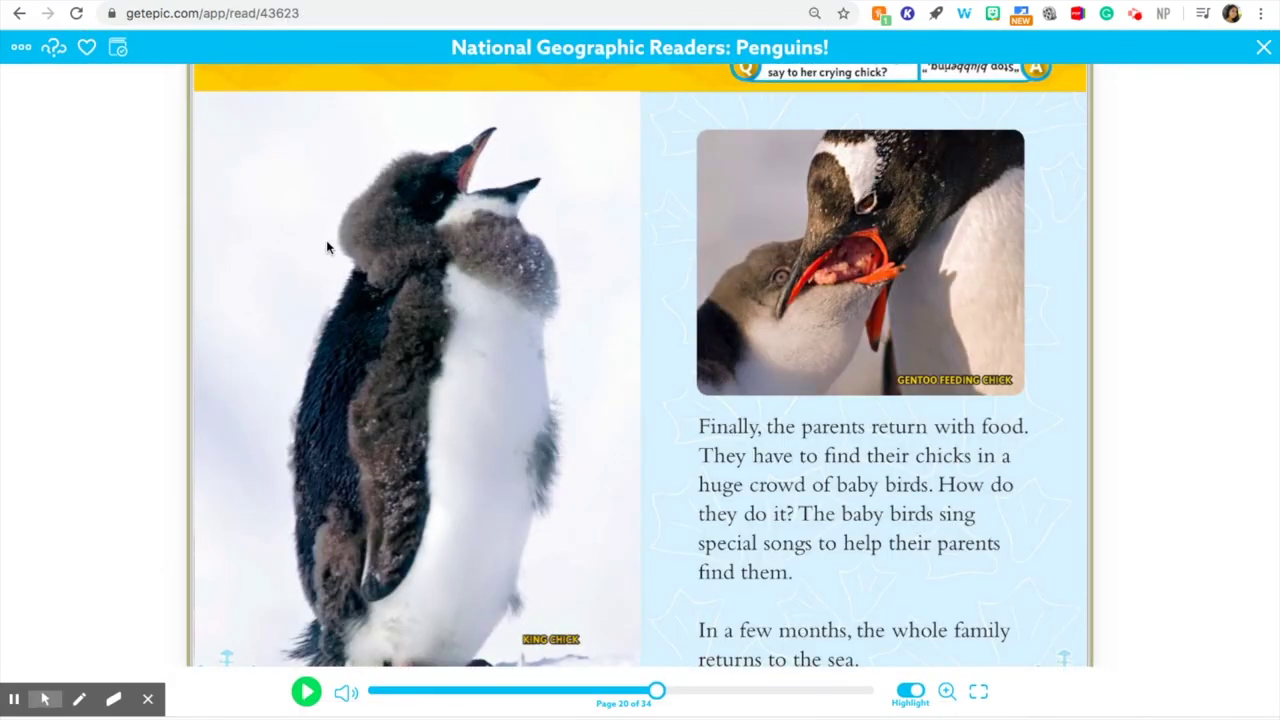
- Advance Penguins! three spreads to pages 24–25, where the mother returns in July
key(Right)
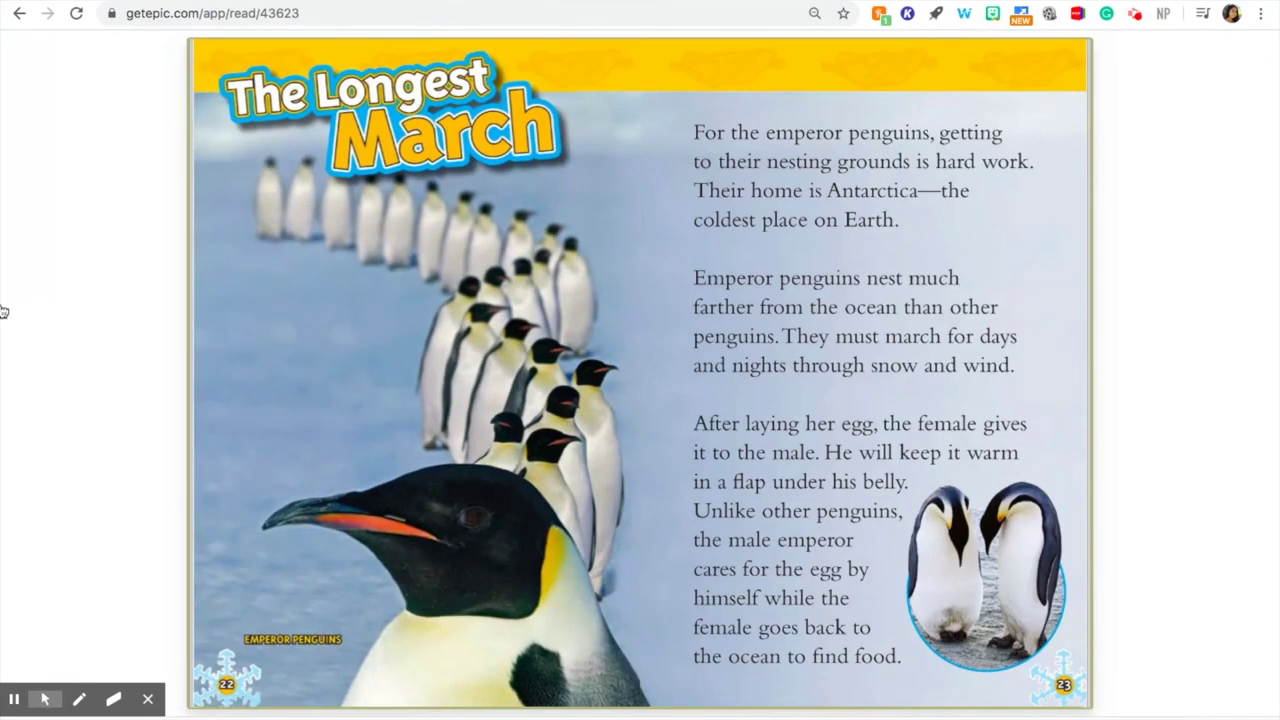
key(Right)
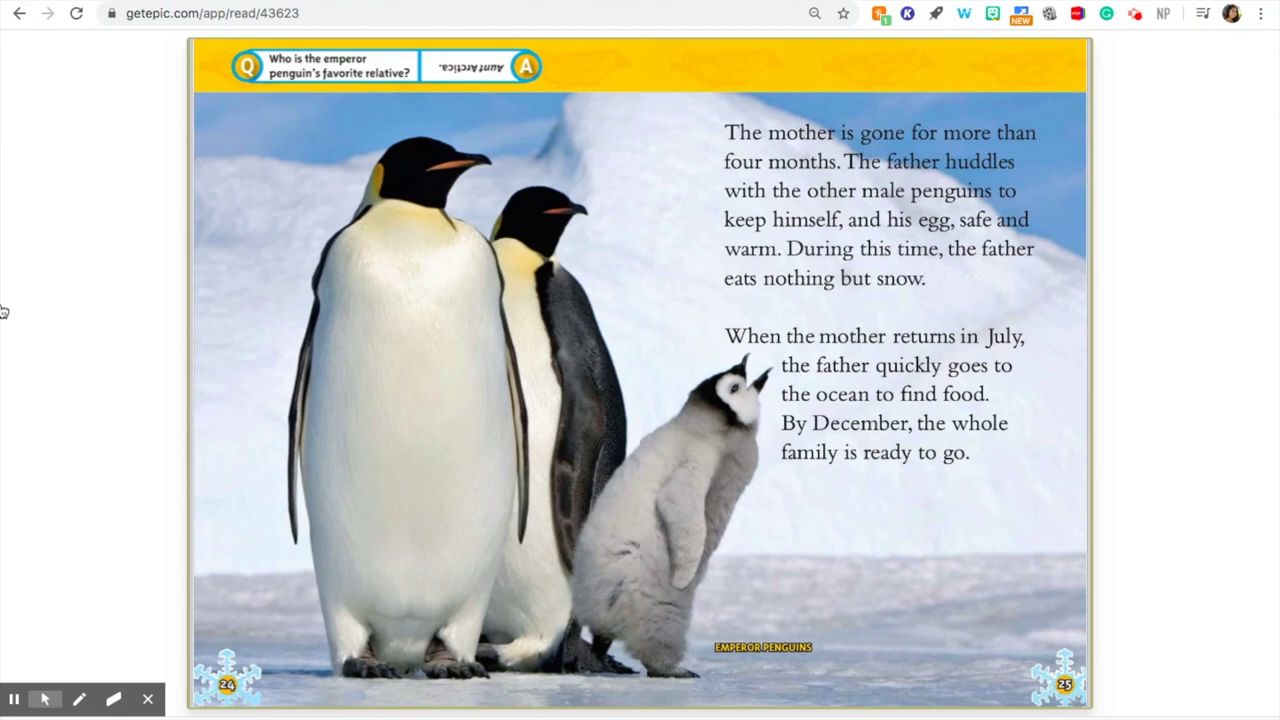
key(Right)
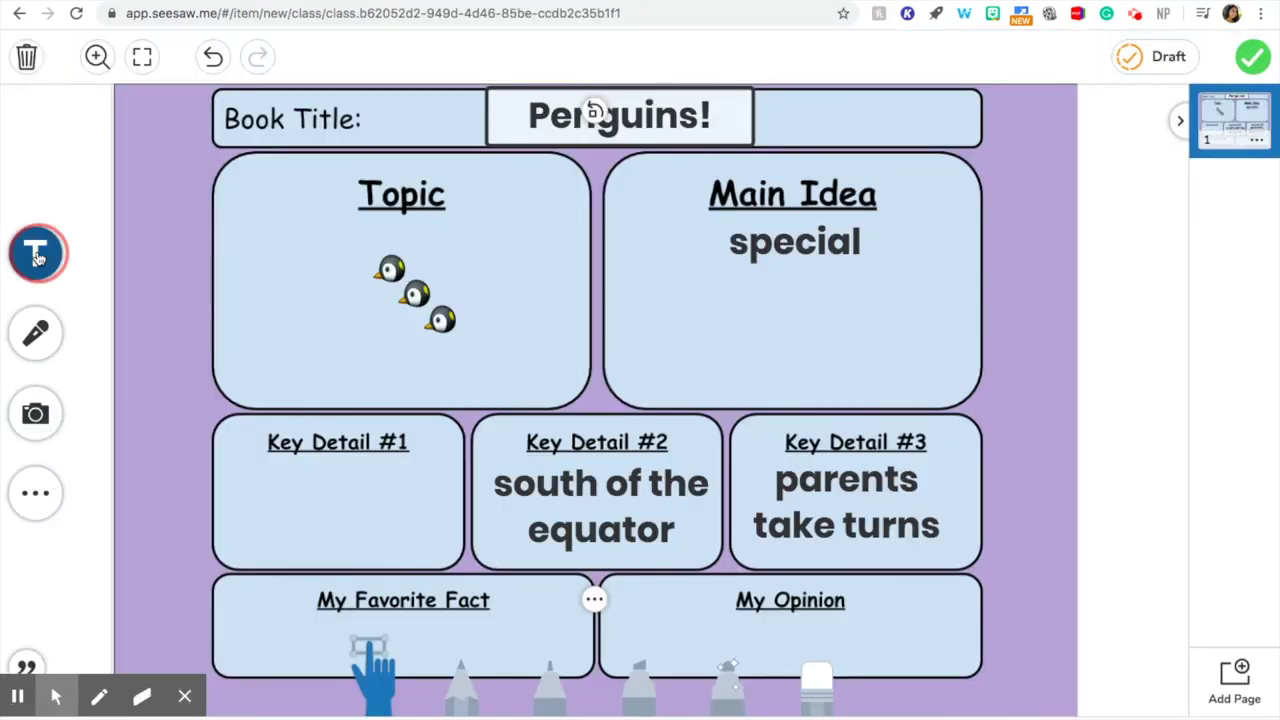
- Create a 'colonies' text box and drag it down into Key Detail #1
click(35, 253)
text(colonies)
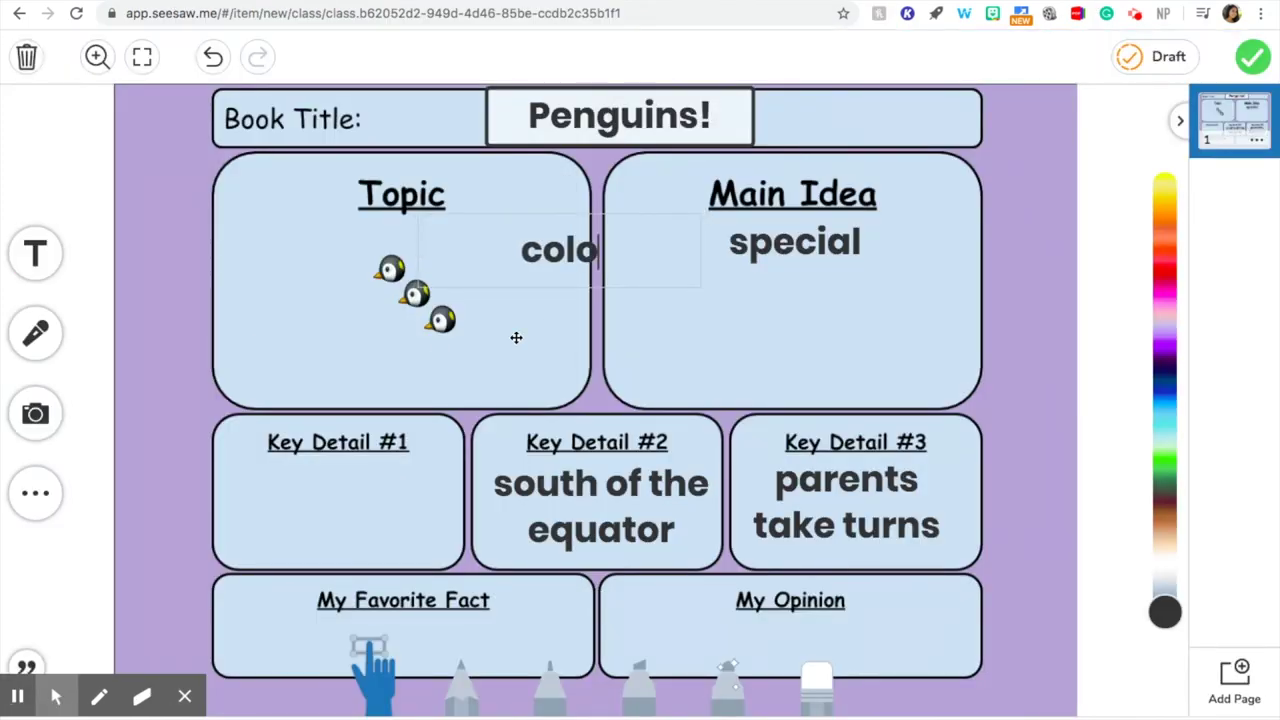
click(522, 385)
drag(537, 234, 323, 506)
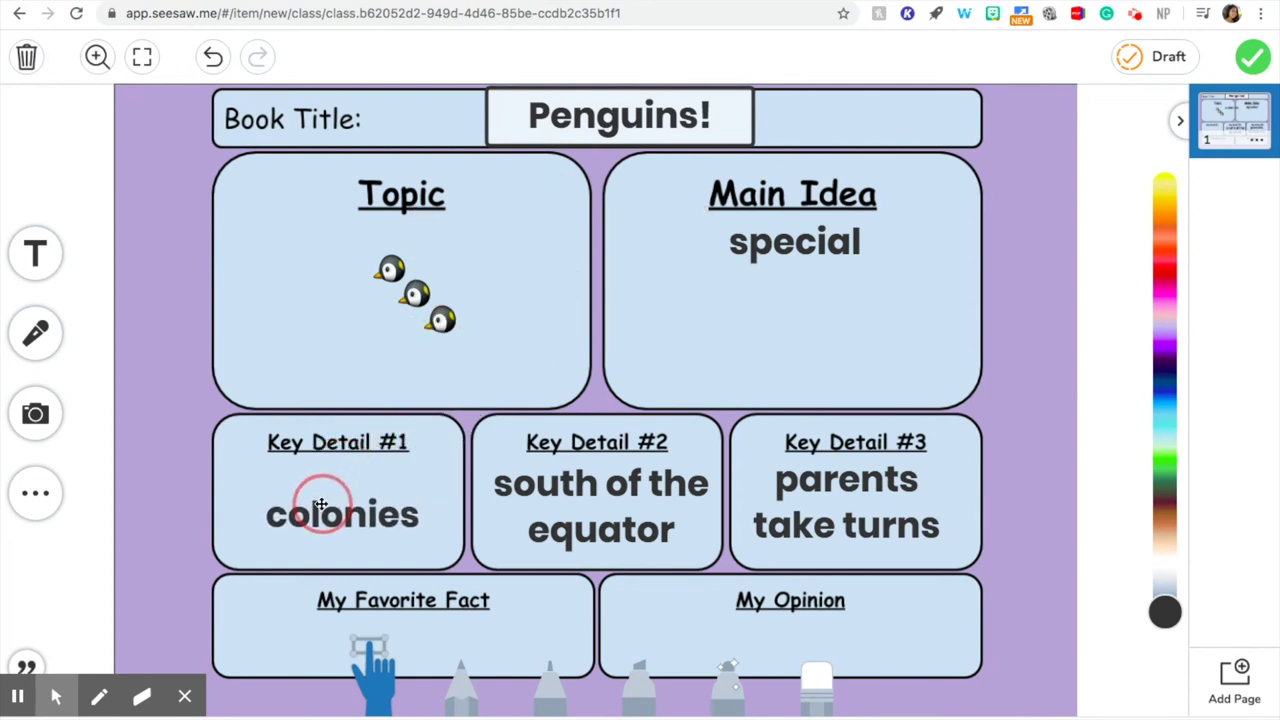
click(263, 511)
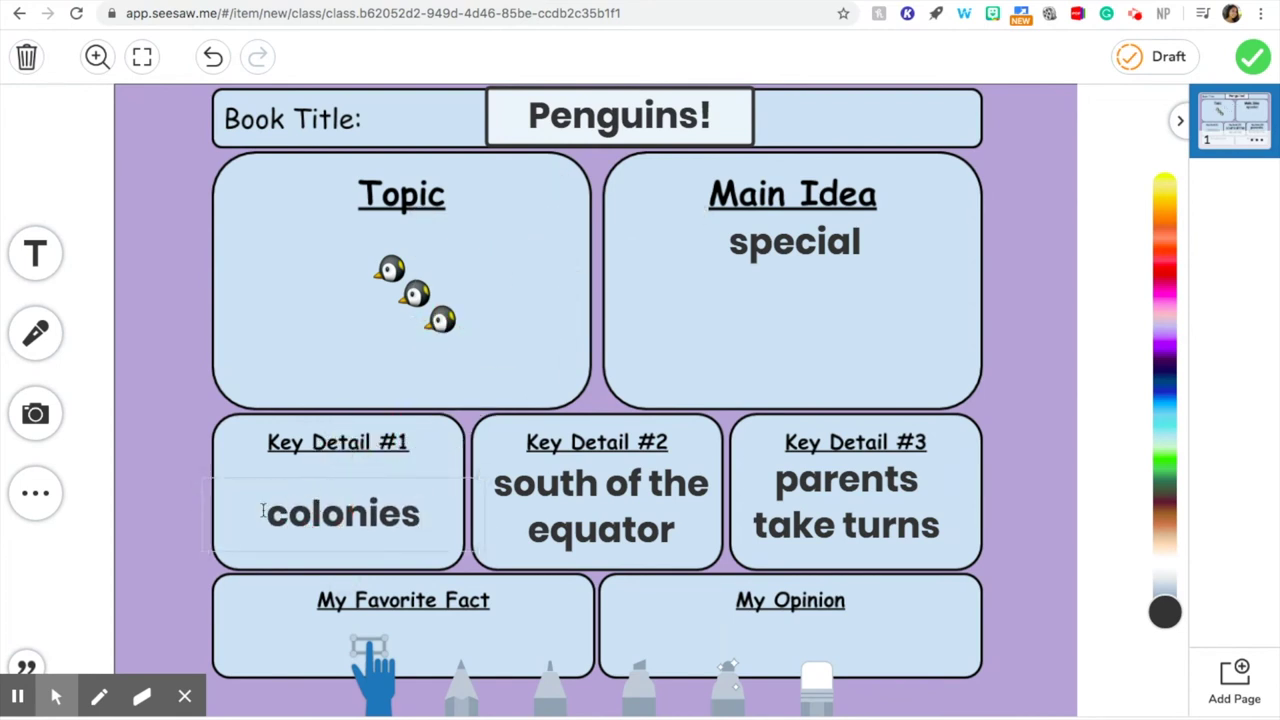
- Insert 'live in' before 'colonies' and nudge the text up within Key Detail #1
click(267, 514)
text(live in)
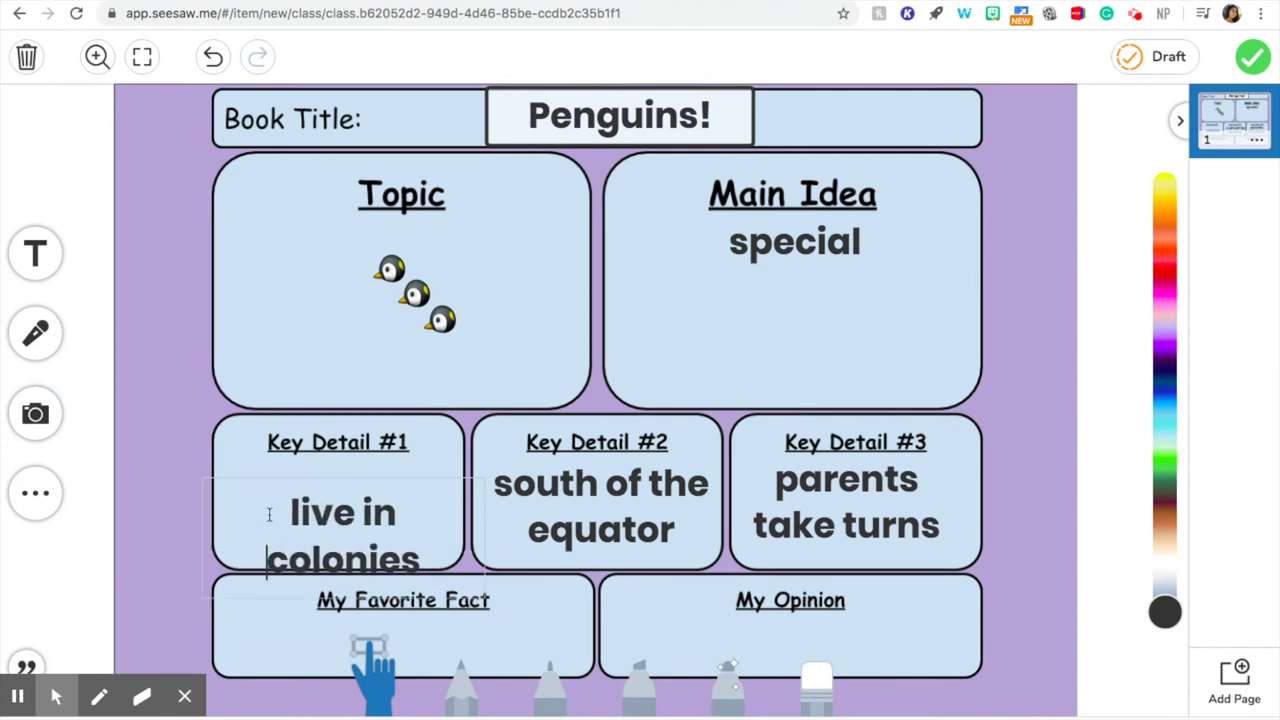
click(337, 520)
click(171, 466)
click(329, 503)
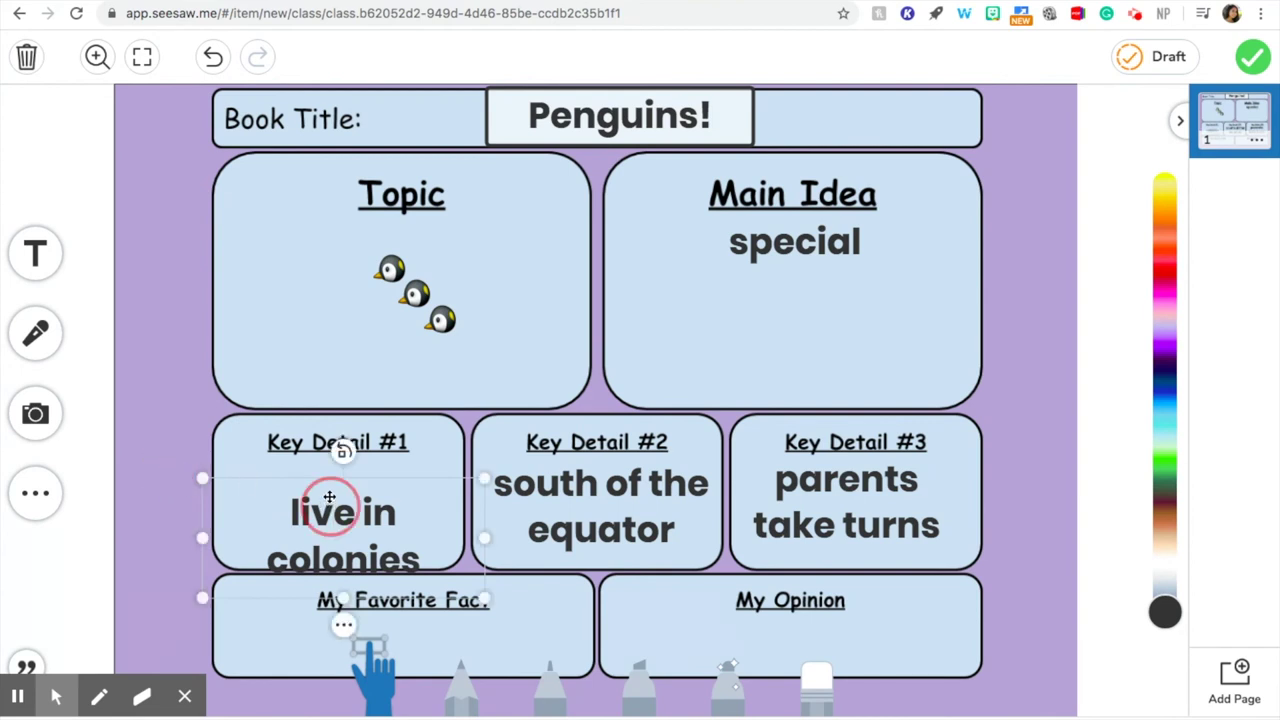
drag(329, 503, 323, 486)
click(186, 401)
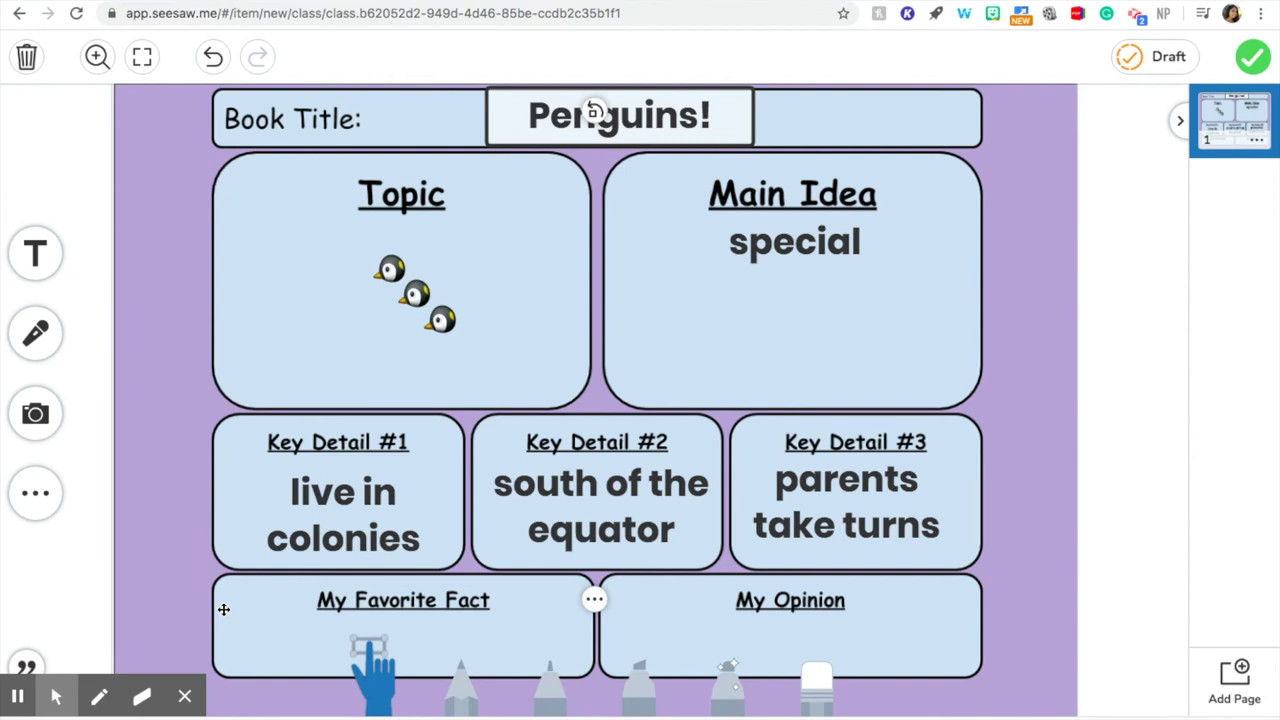
- Type 'Penguins have oily feathers.', resize the text box, and move it into My Favorite Fact
click(36, 279)
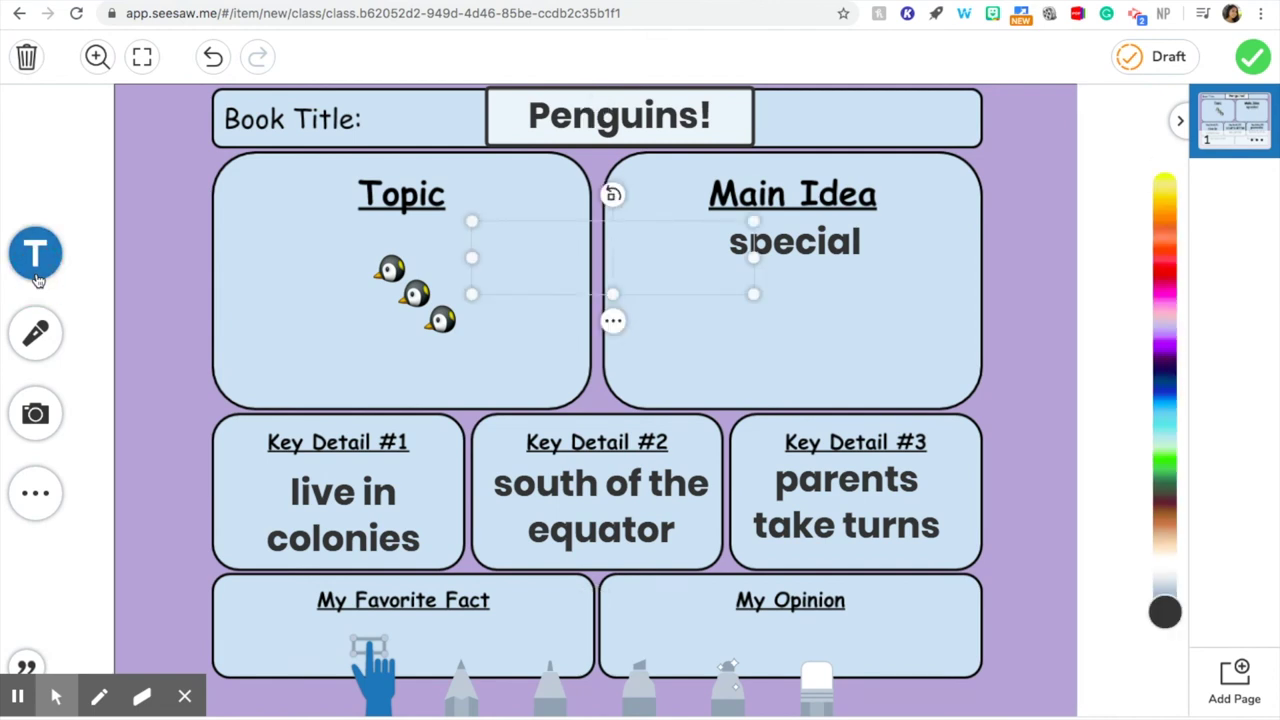
text(Pengui)
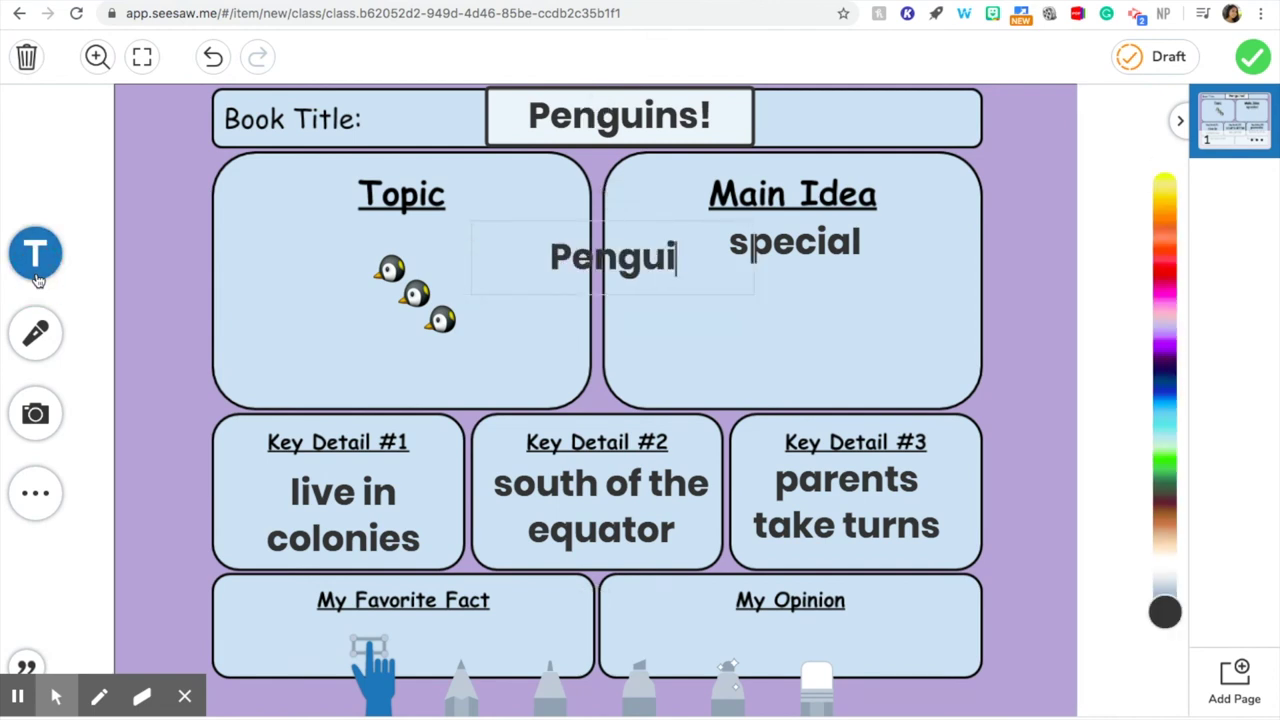
text(ns have oily feathers.)
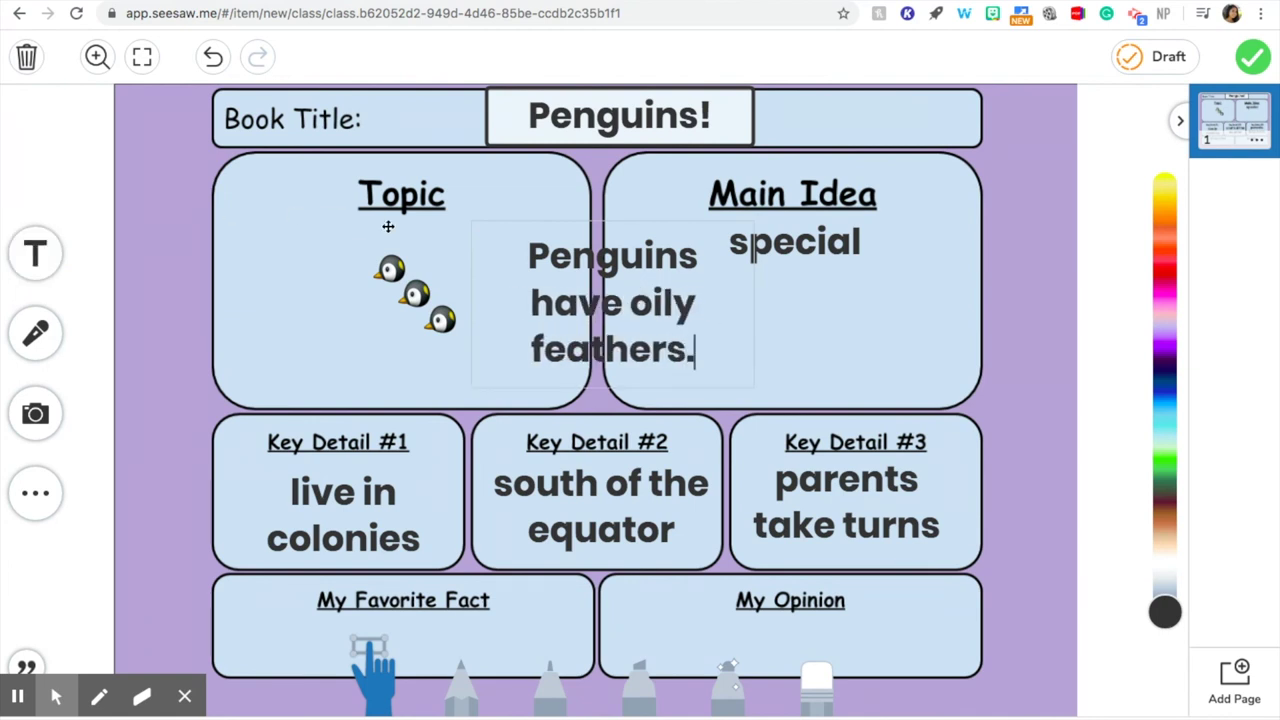
click(797, 332)
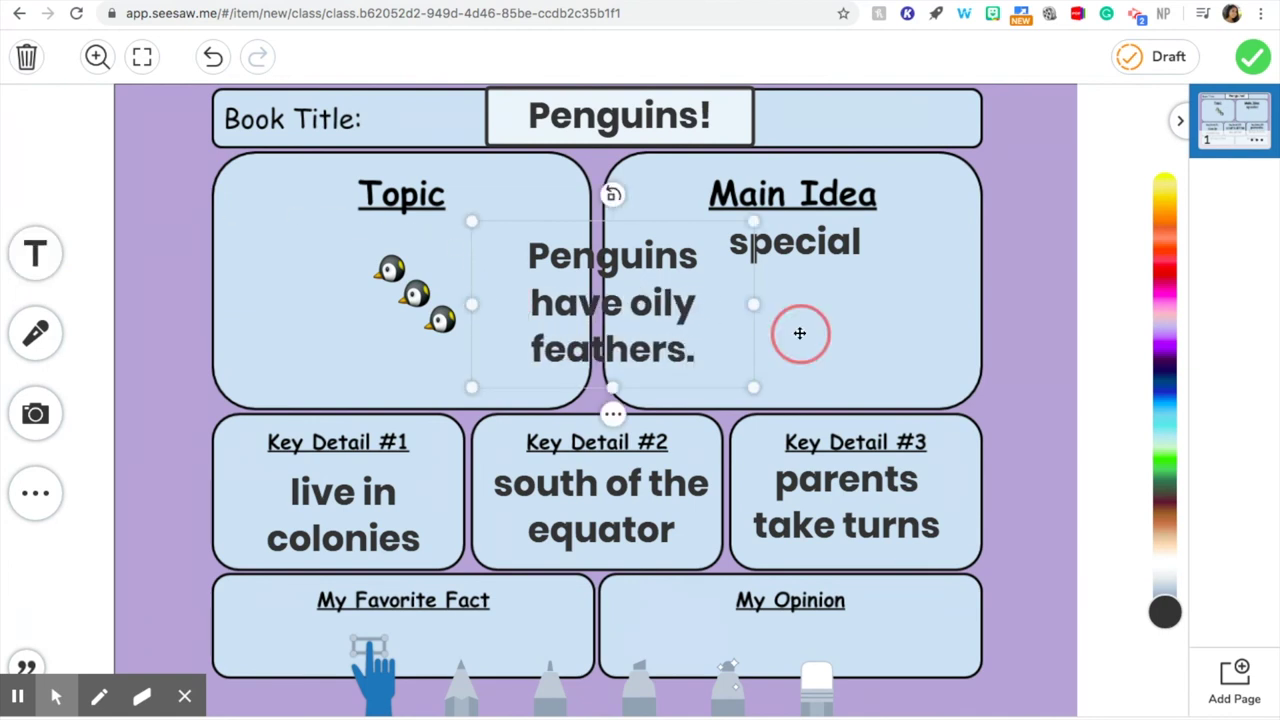
drag(755, 310, 941, 286)
drag(941, 334, 820, 262)
drag(639, 264, 393, 643)
click(171, 518)
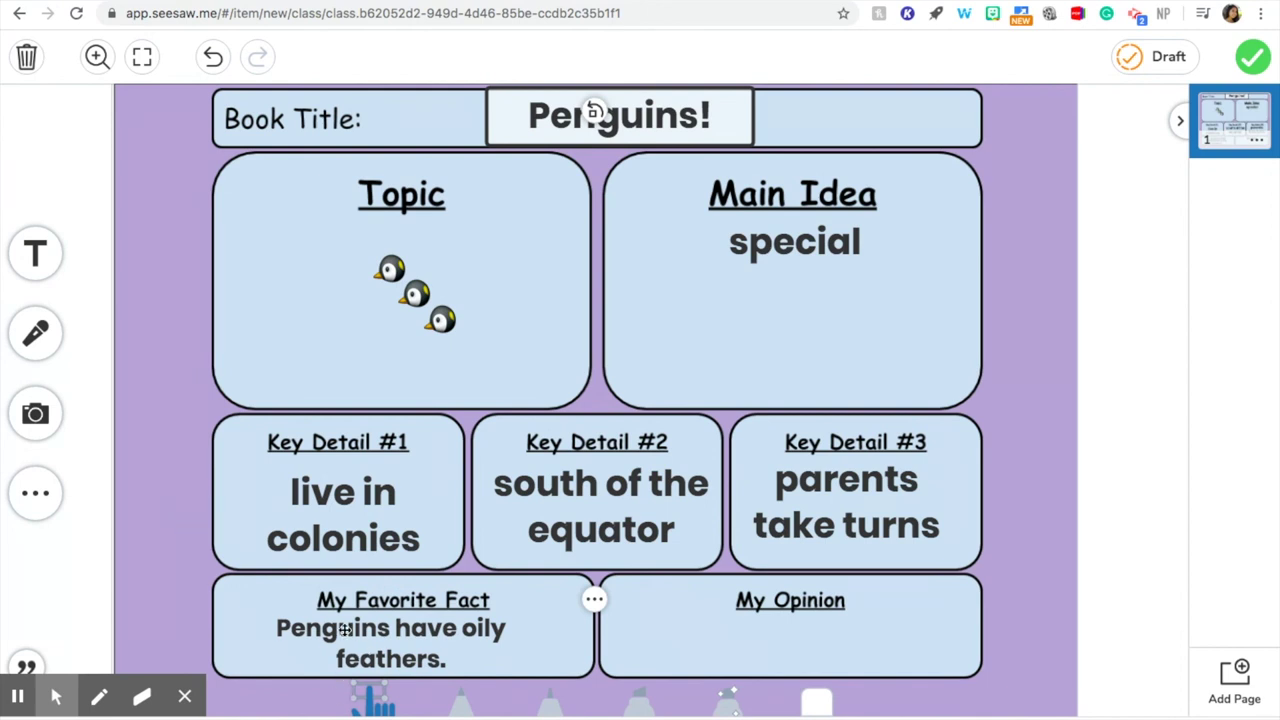
click(58, 252)
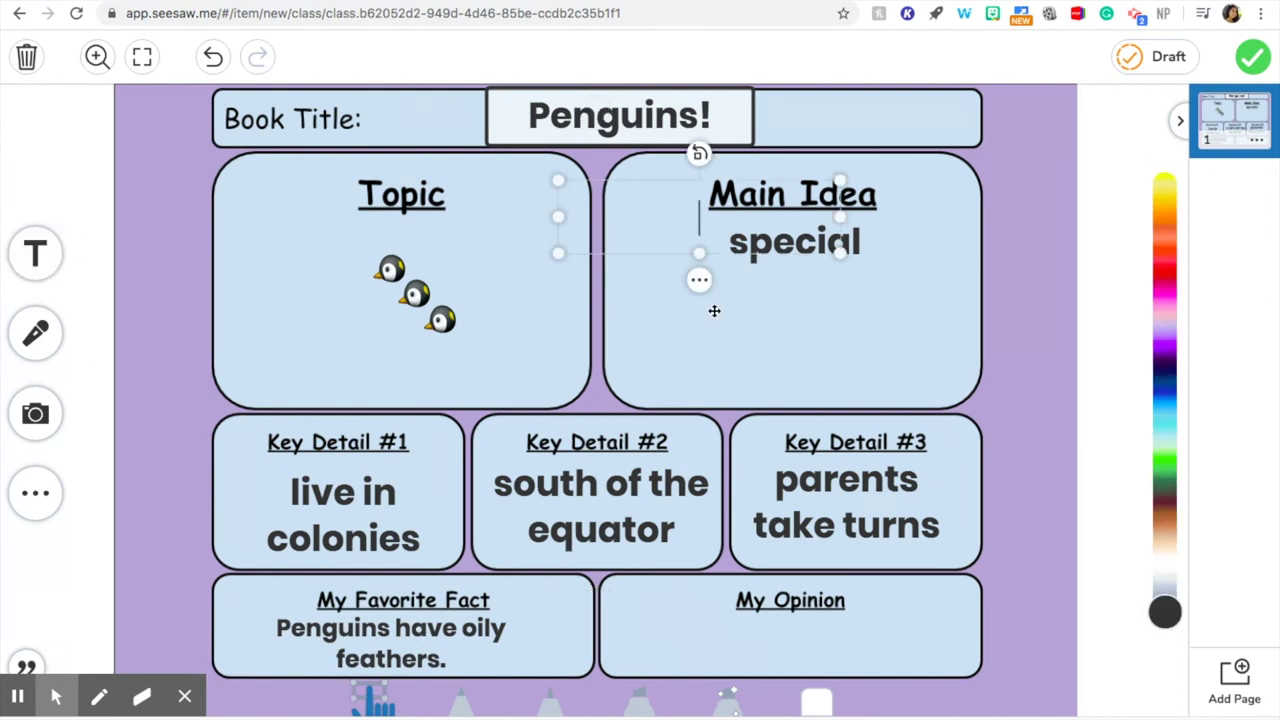
- Type 'I think penguins are amazing!', widen it to two lines, and fit it into My Opinion
text(I think)
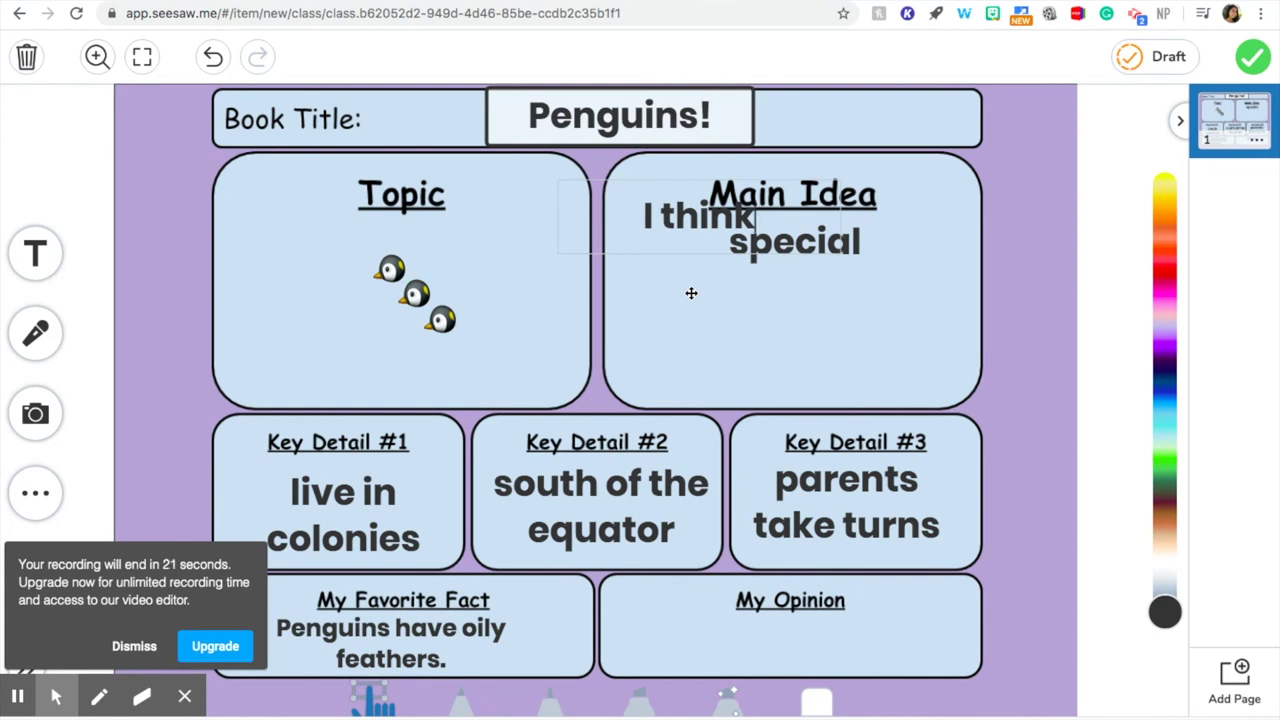
text(penguins )
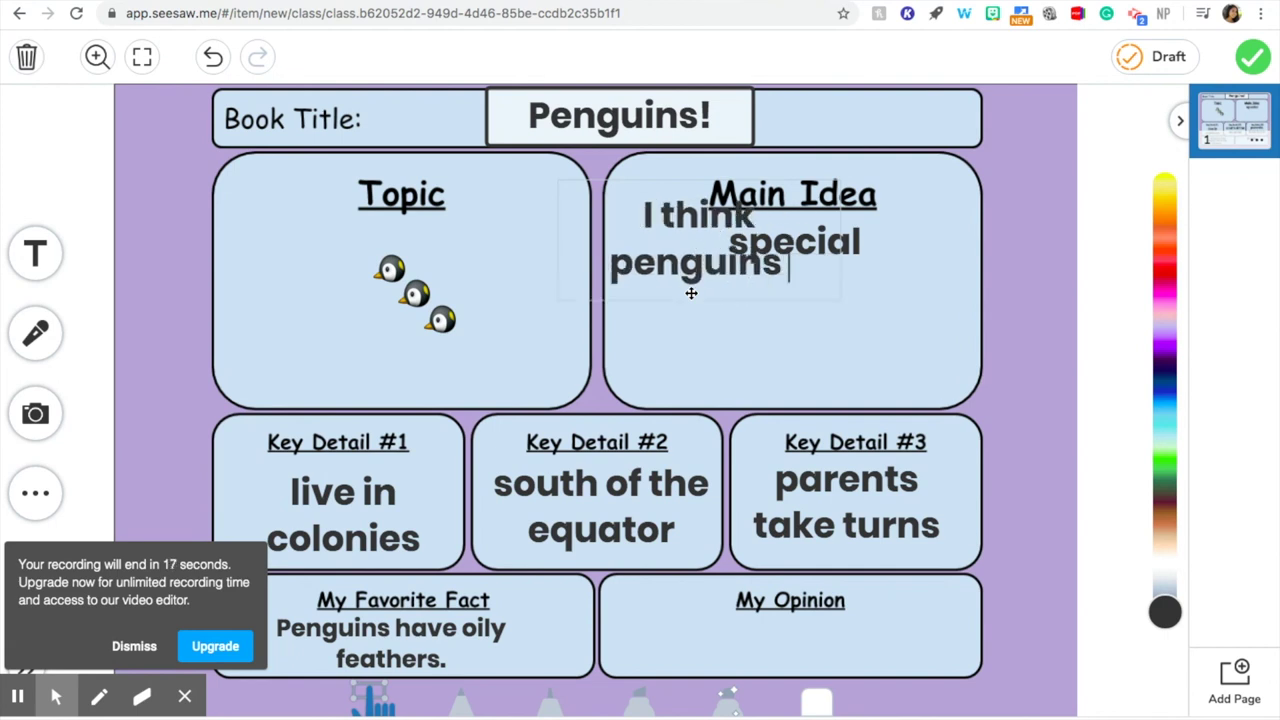
text(are amazing!)
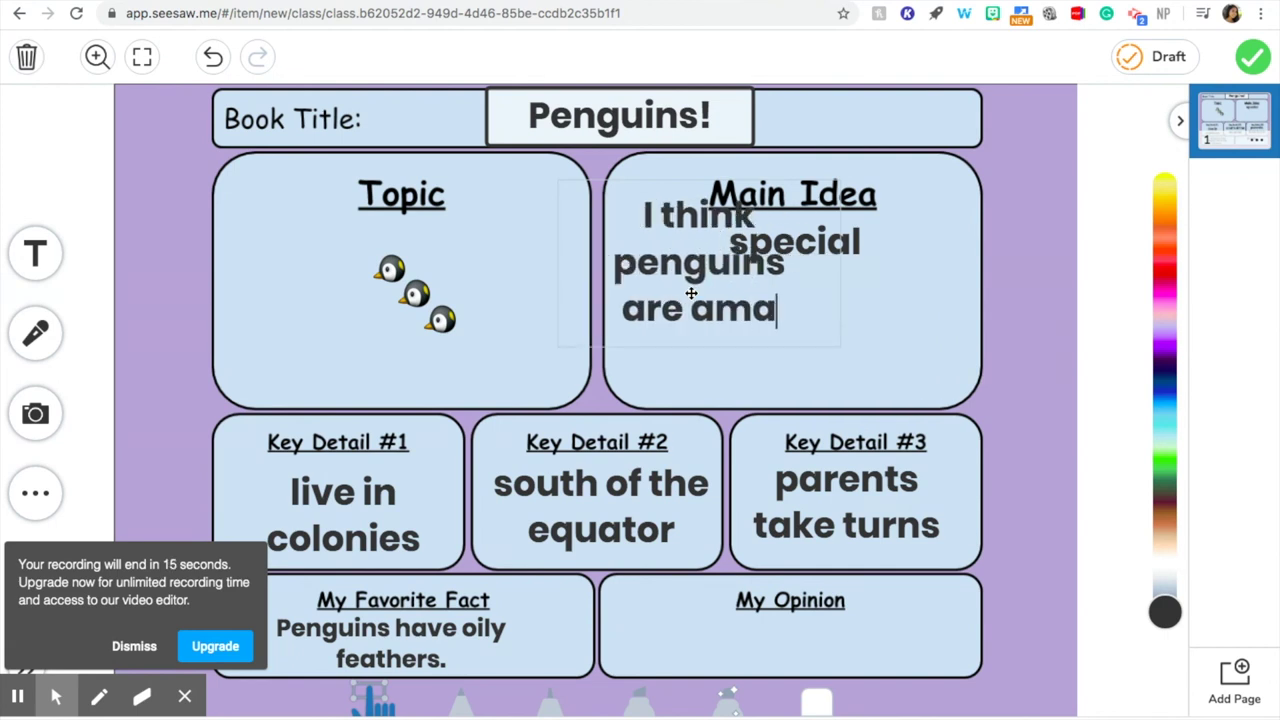
click(894, 328)
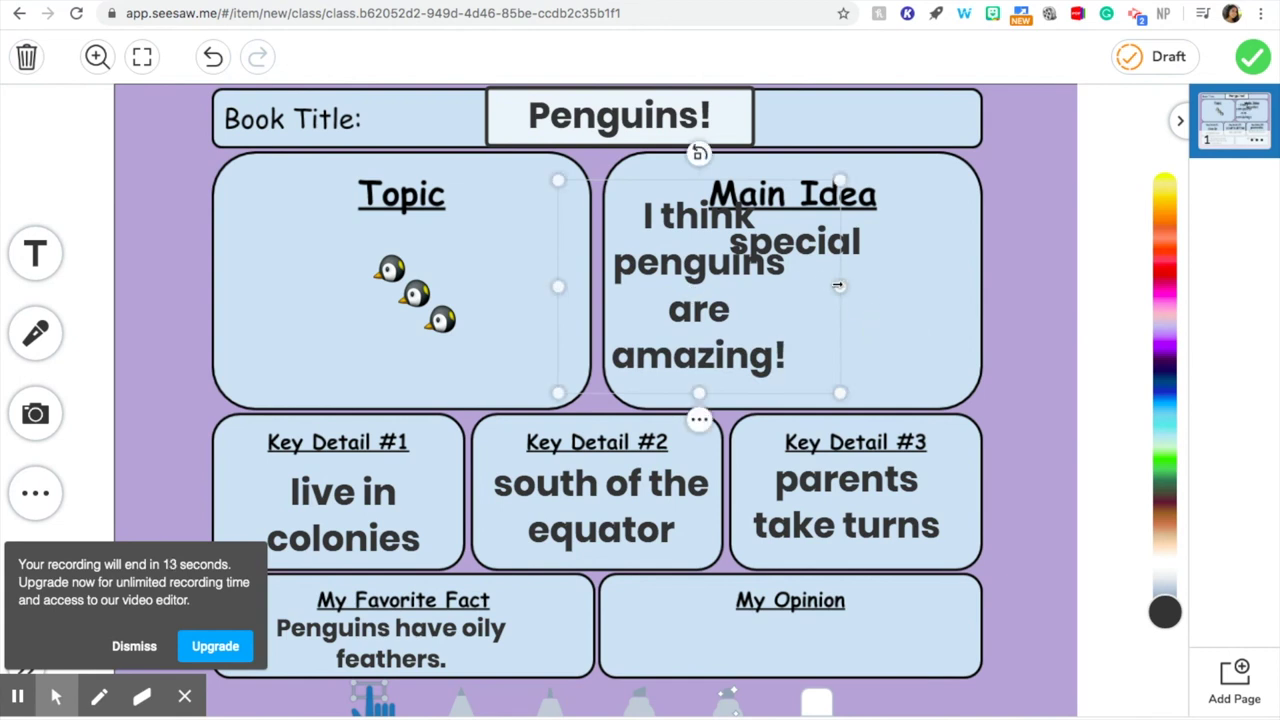
drag(839, 286, 1003, 264)
drag(793, 256, 791, 667)
drag(1003, 701, 966, 665)
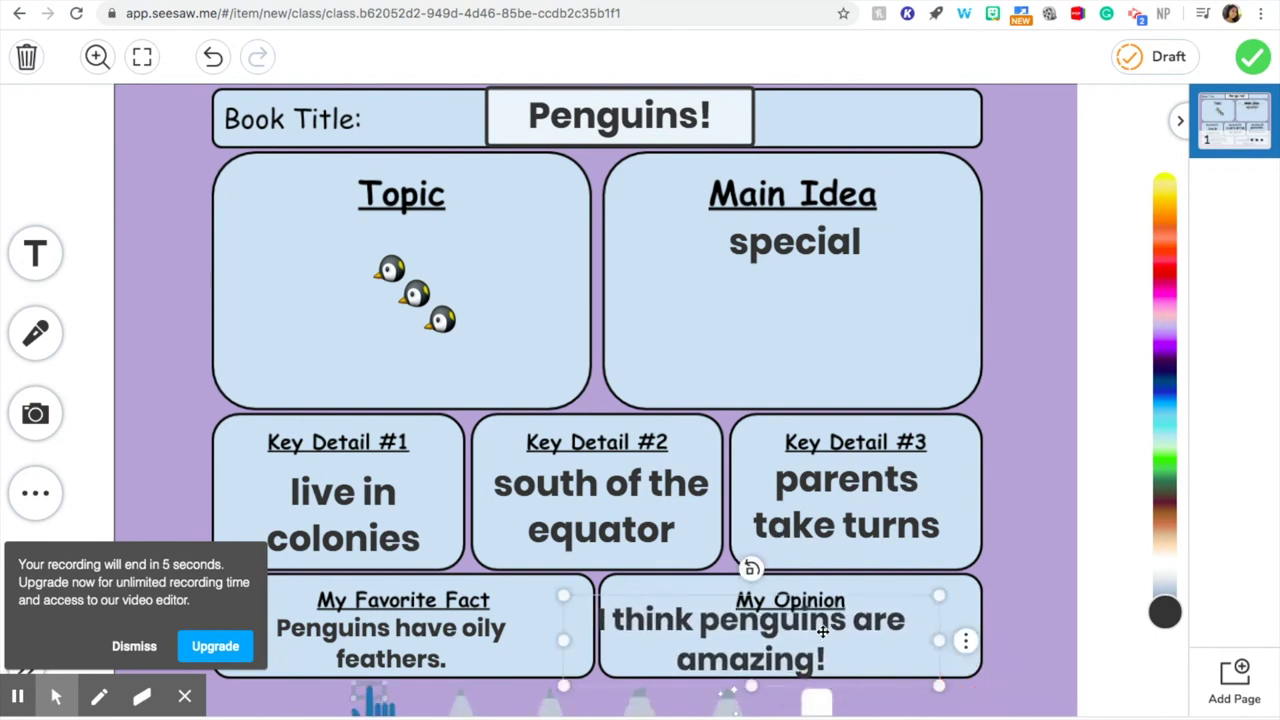